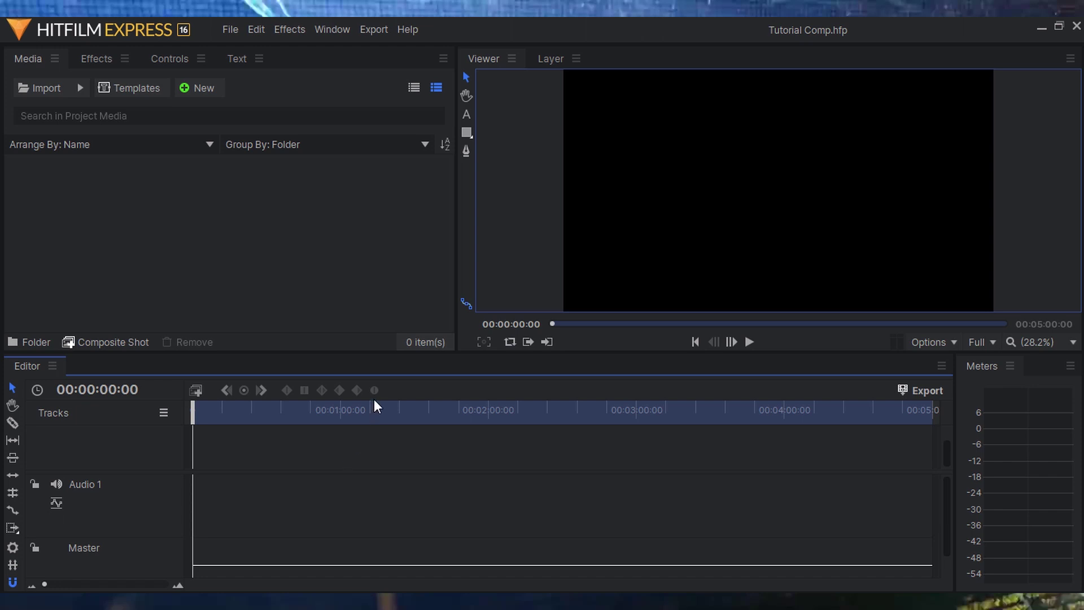
# Create a composite shot named Explainer Shot 1 at 1080p Full HD, 25 fps, with a 30-second duration.
pyautogui.click(192, 90)
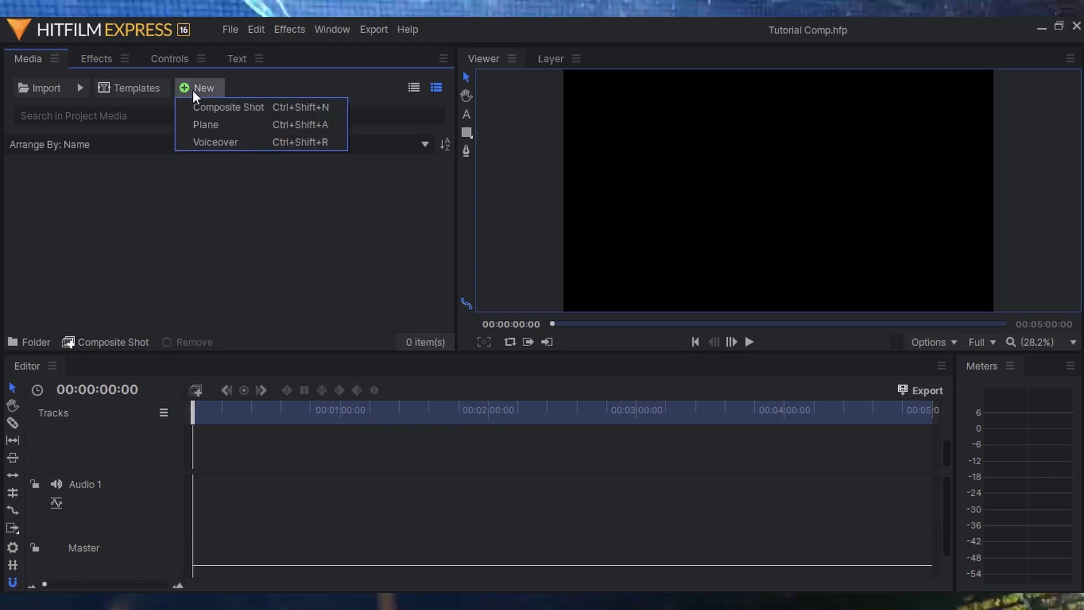
pyautogui.click(195, 105)
pyautogui.hotkey('ctrl', 'a')
pyautogui.write('Expl')
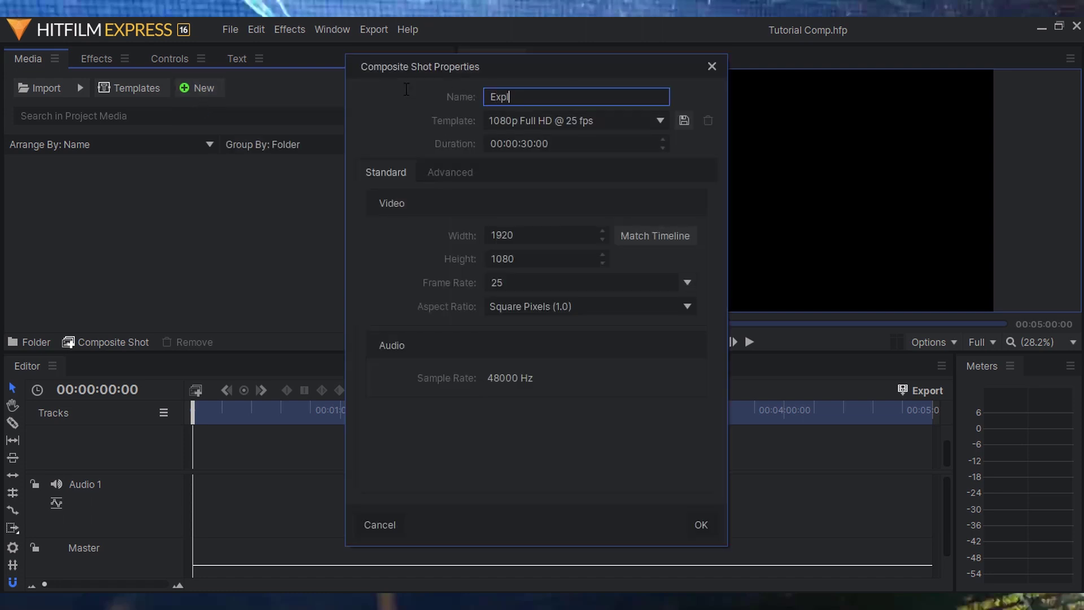
pyautogui.write('ainer Shot 1')
pyautogui.moveTo(527, 144); pyautogui.dragTo(644, 447)
pyautogui.click(706, 526)
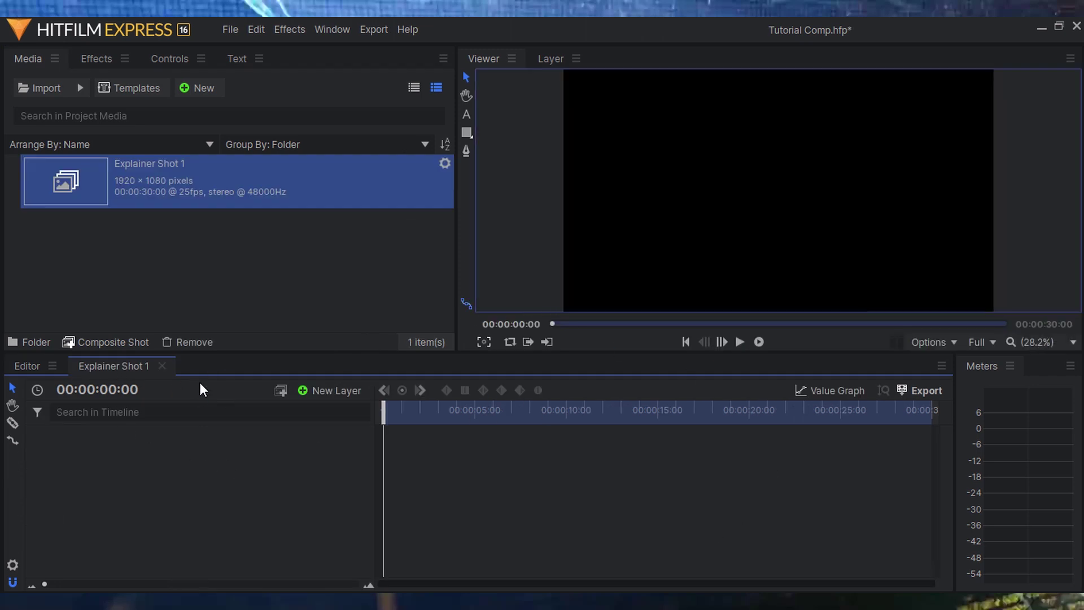
pyautogui.click(304, 289)
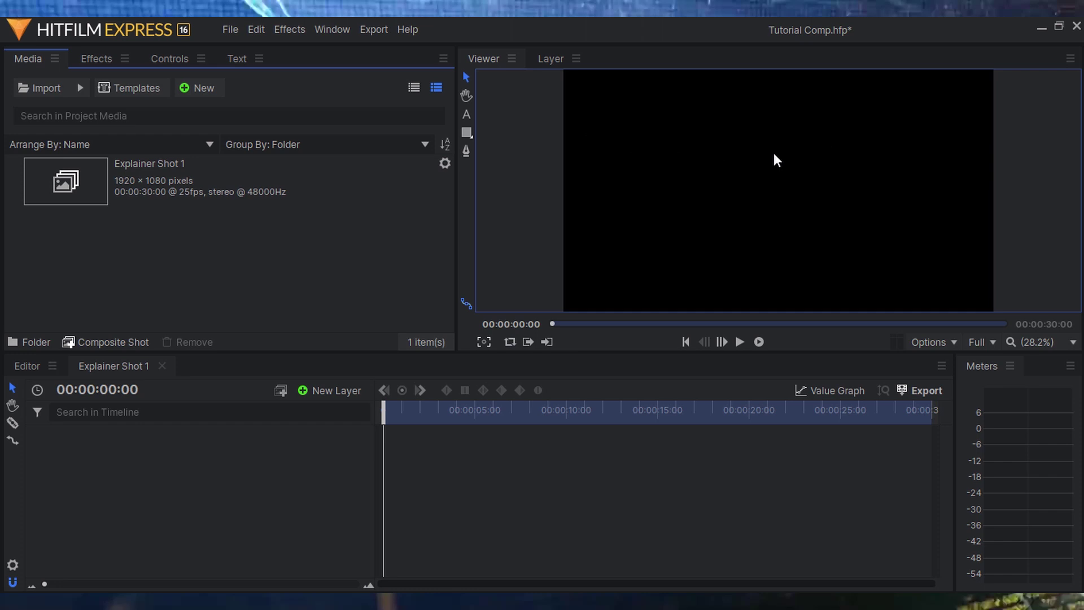
# Add a white 1920 × 1080 plane layer named BG to the composite shot.
pyautogui.click(341, 389)
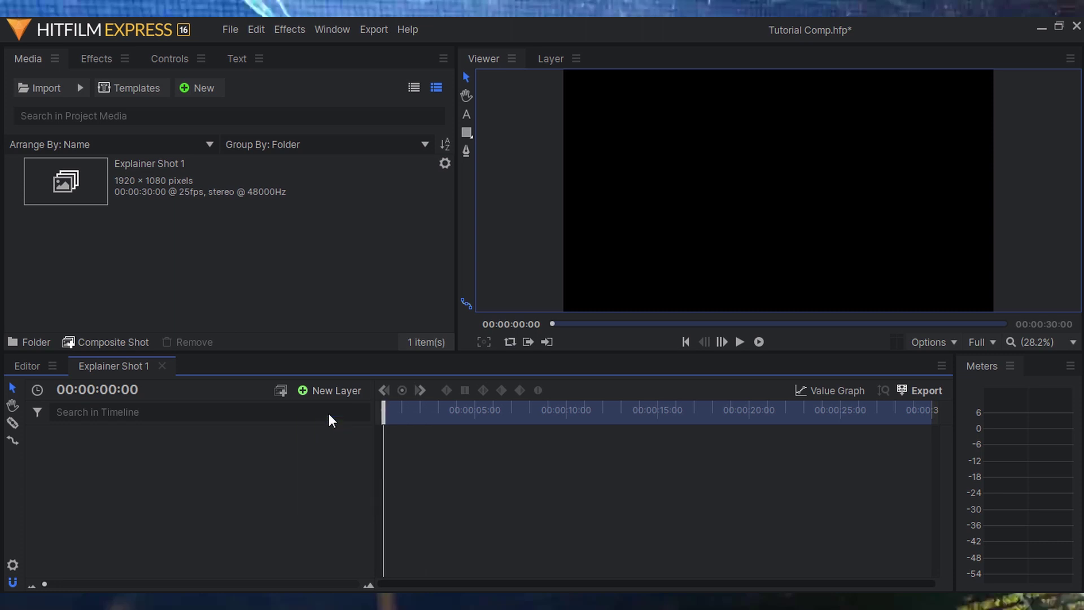
pyautogui.click(329, 414)
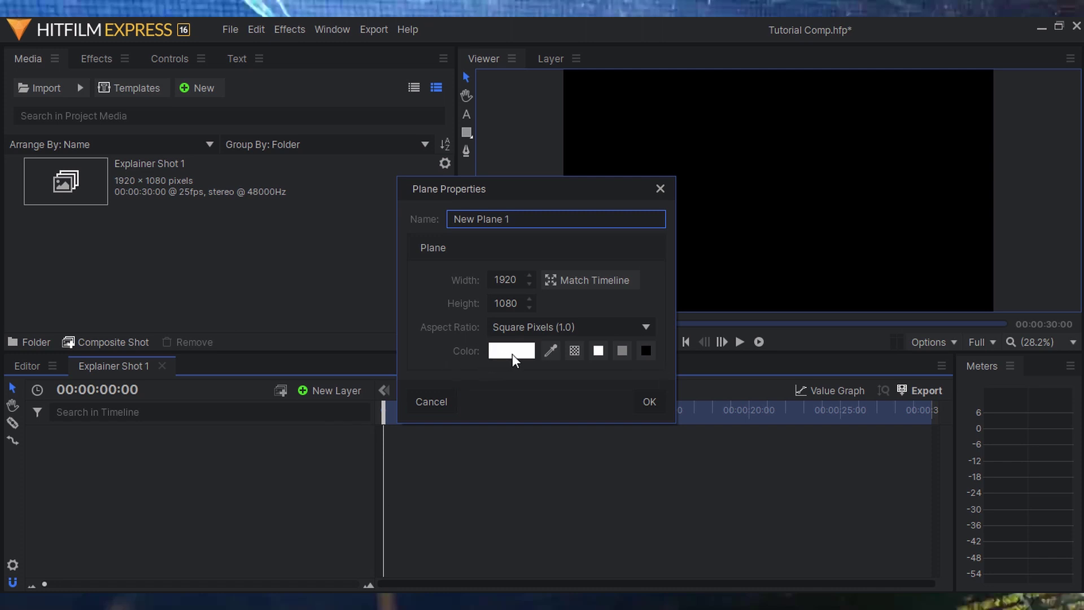
pyautogui.moveTo(562, 220); pyautogui.dragTo(337, 221)
pyautogui.write('BG')
pyautogui.click(645, 401)
# Find the Radial Gradient effect and apply it to the BG plane layer.
pyautogui.click(95, 60)
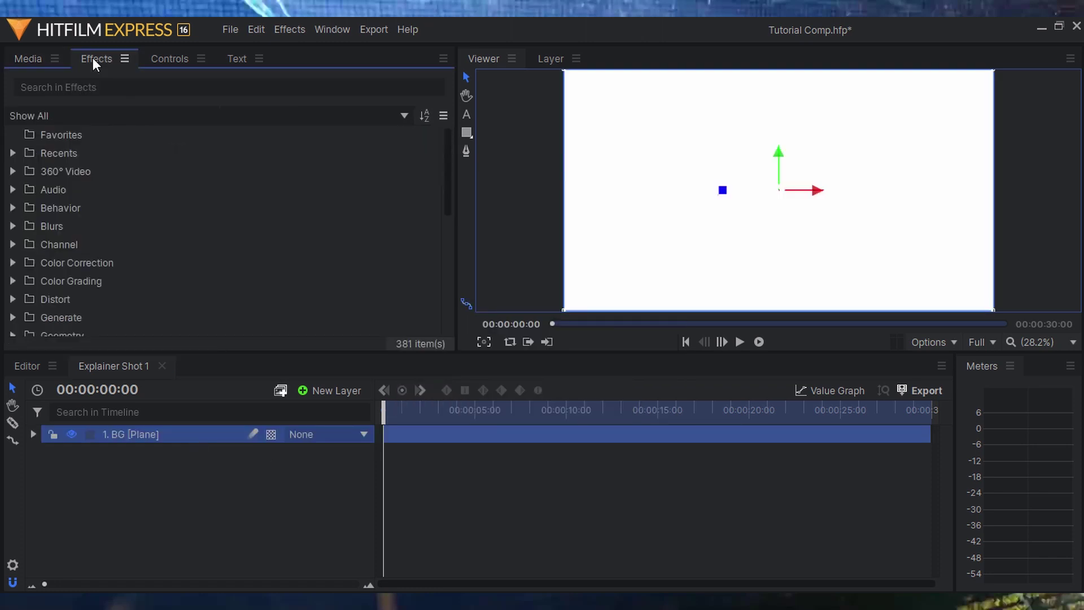
pyautogui.click(94, 83)
pyautogui.write('grad')
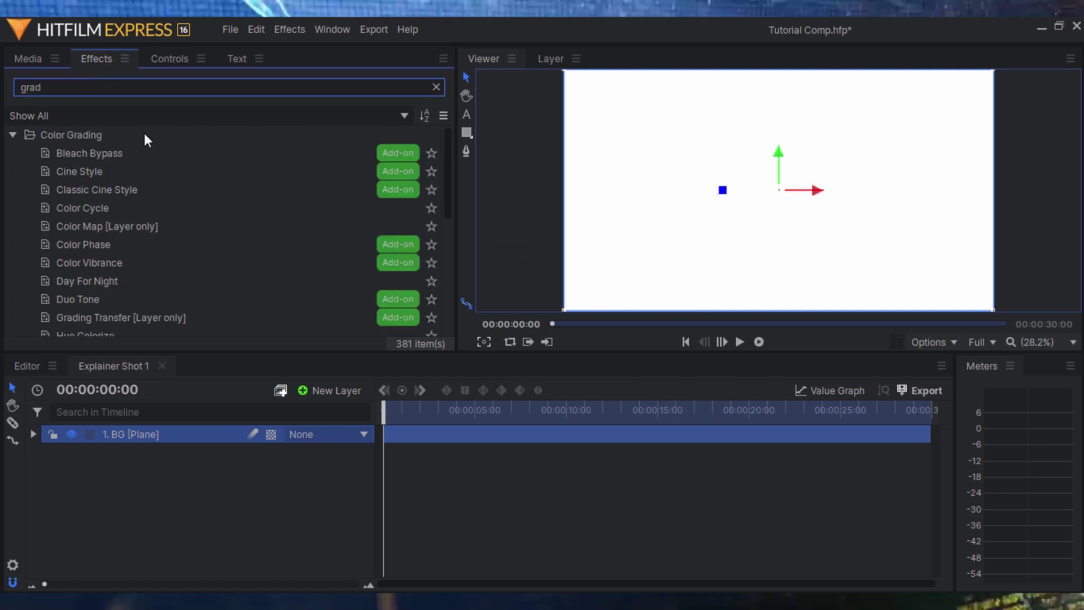
pyautogui.scroll(-2, 181, 186)
pyautogui.write('i')
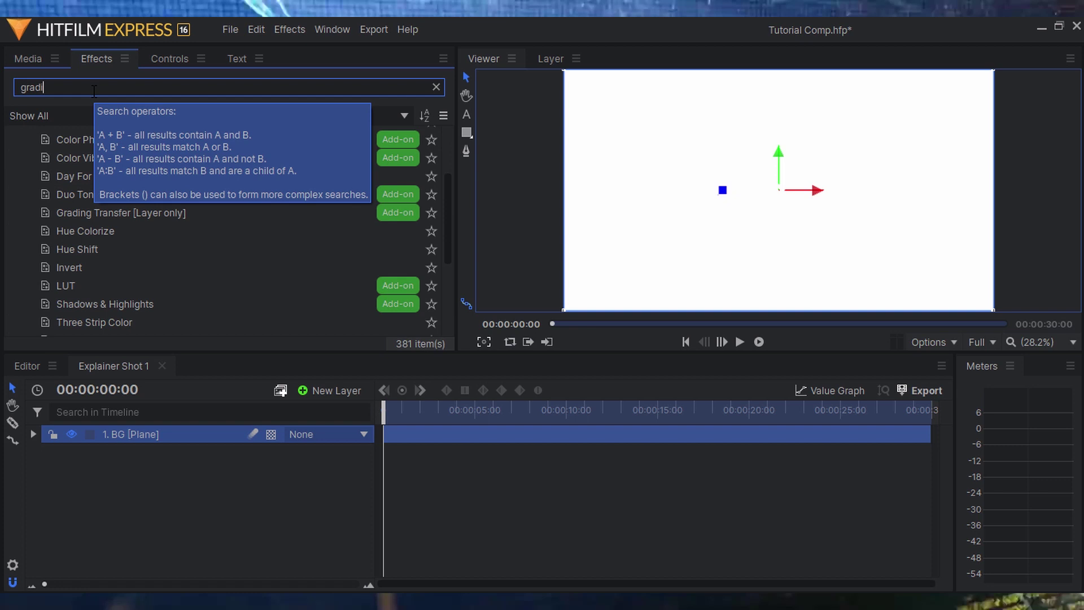
pyautogui.write('e')
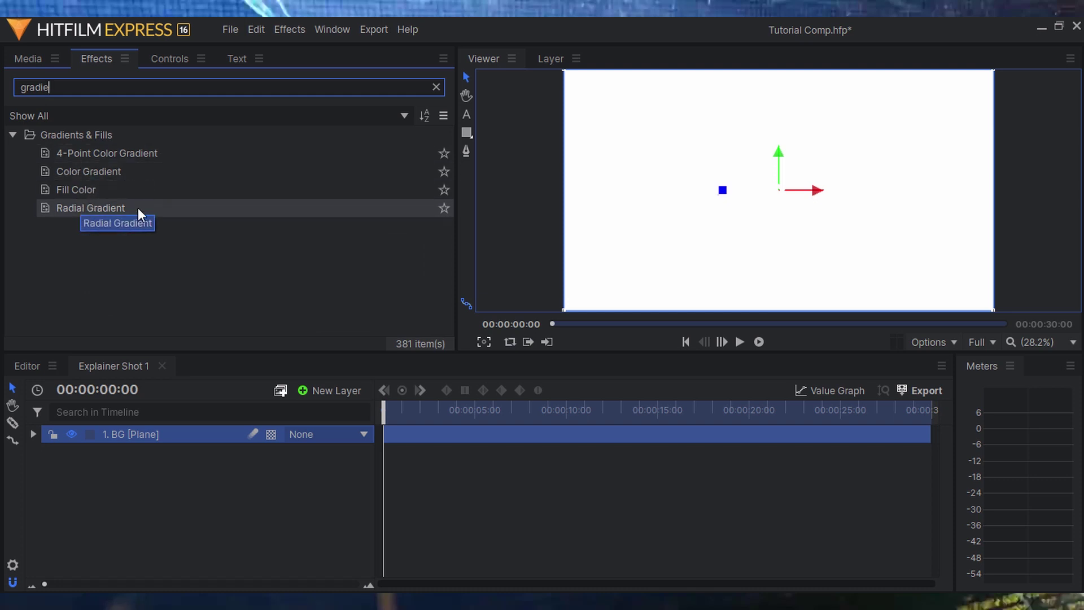
pyautogui.moveTo(93, 207); pyautogui.dragTo(170, 427)
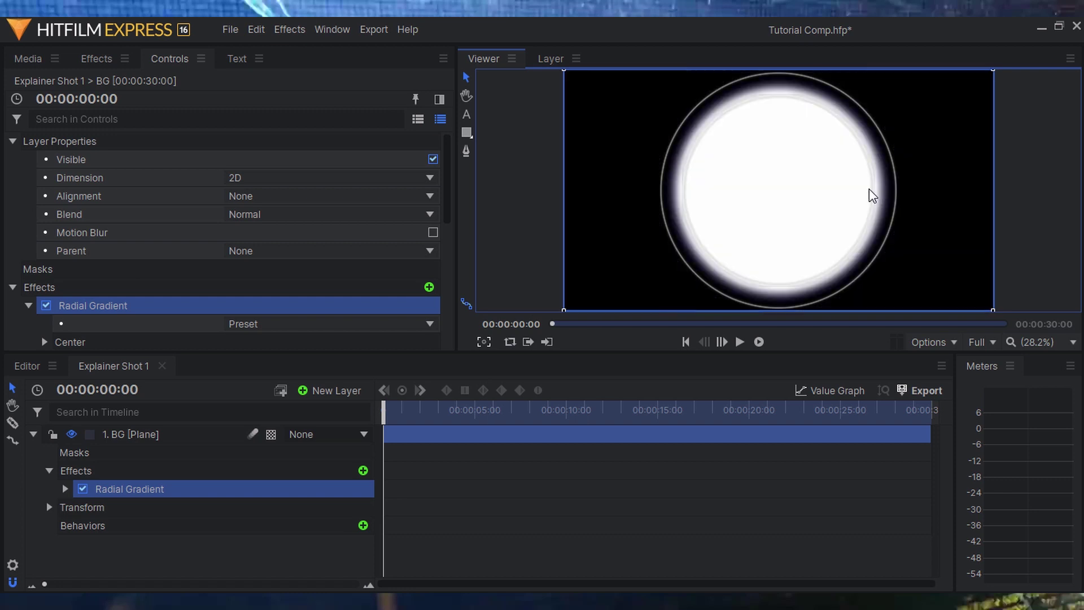
# Set the Radial Gradient's Elliptical Deformation to 1.00 to stretch it horizontally.
pyautogui.click(13, 142)
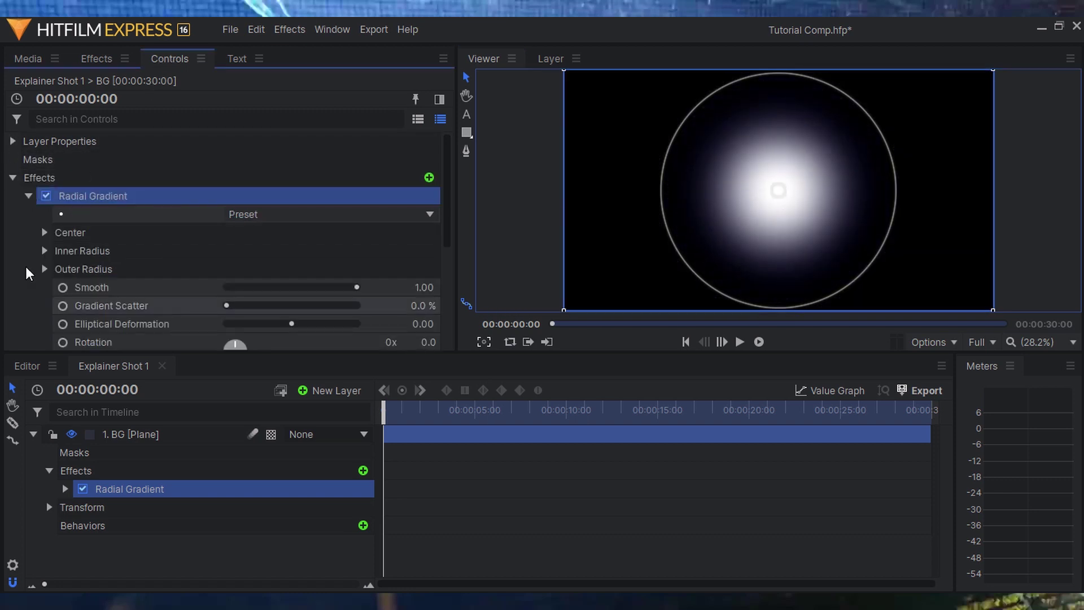
pyautogui.scroll(-2, 66, 266)
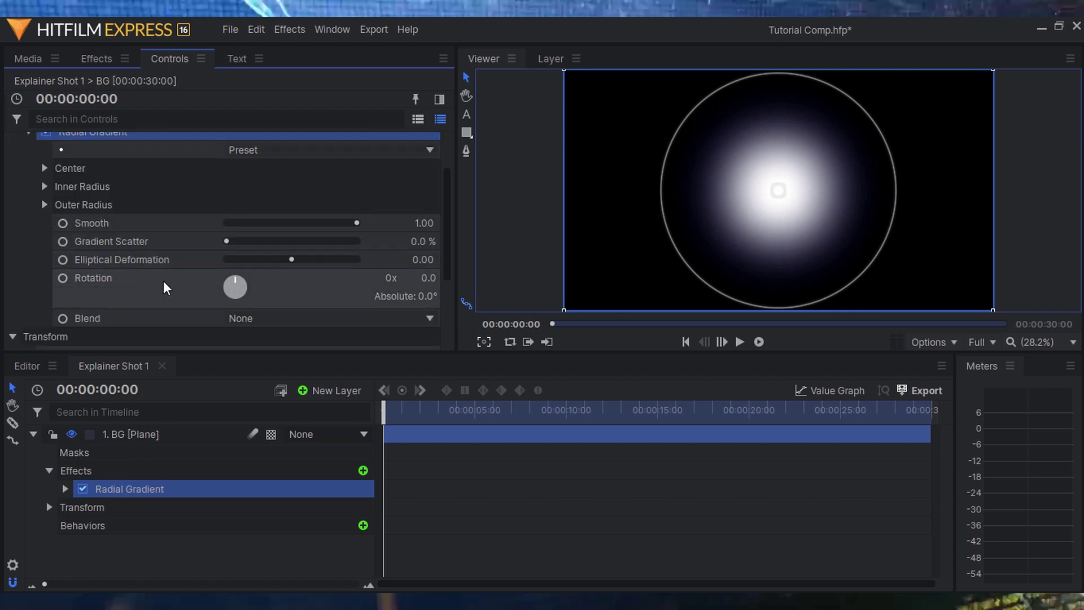
pyautogui.moveTo(340, 260); pyautogui.dragTo(357, 260)
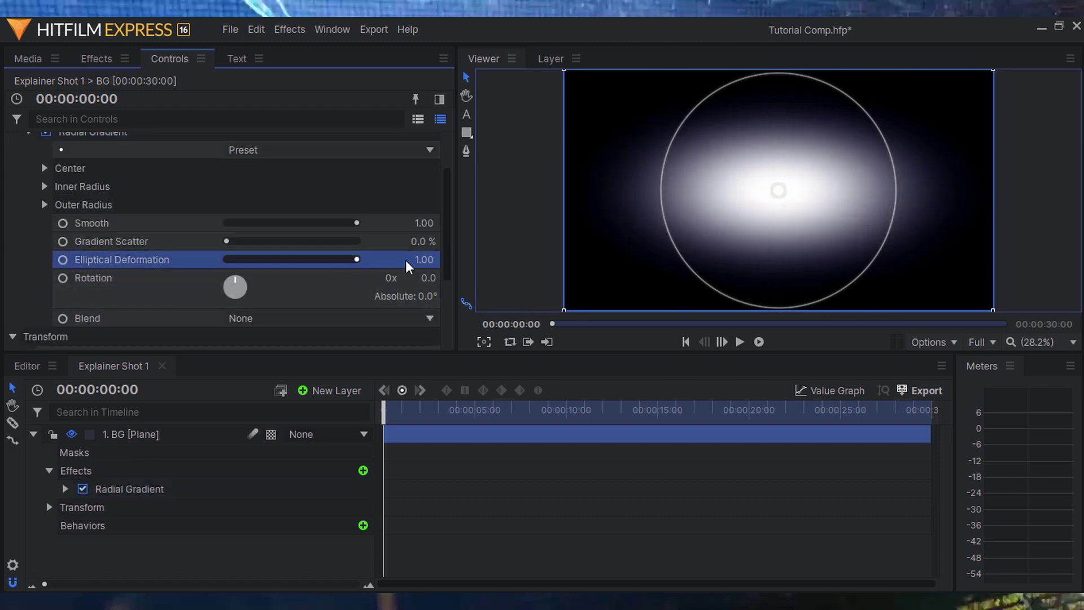
pyautogui.moveTo(429, 278); pyautogui.dragTo(416, 296)
# Try the Normal blend mode on the Radial Gradient, and set the blend back to None.
pyautogui.click(395, 319)
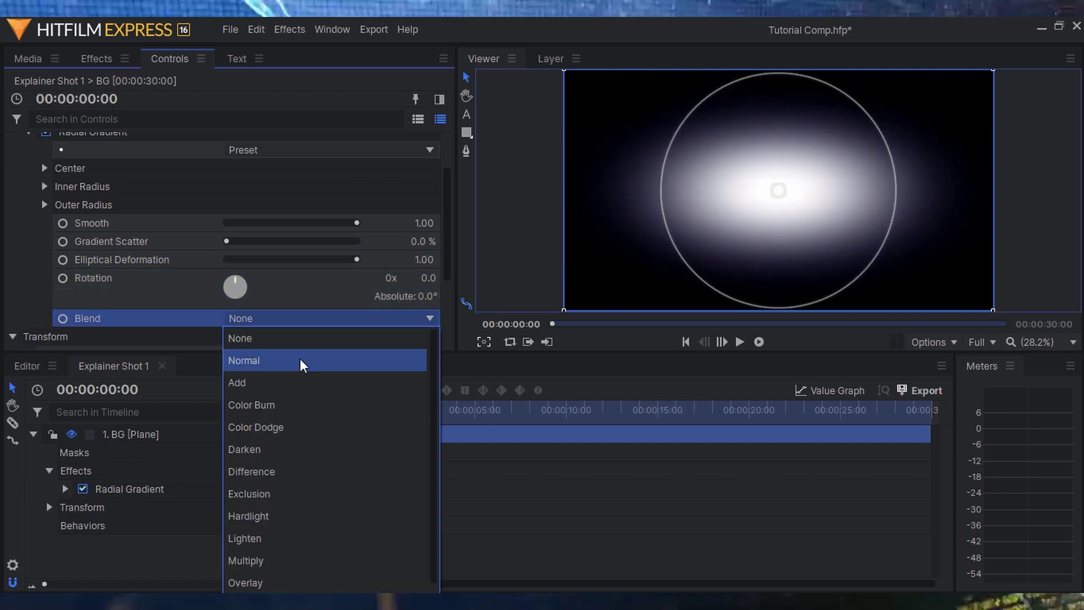
pyautogui.click(303, 364)
pyautogui.click(271, 318)
pyautogui.click(270, 378)
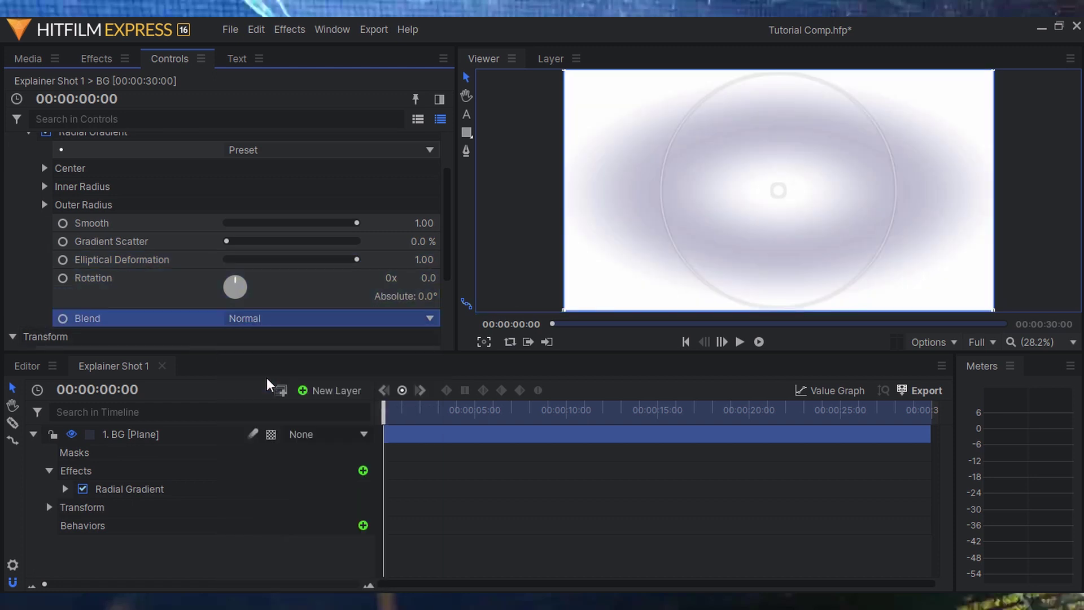
pyautogui.click(264, 319)
pyautogui.click(262, 337)
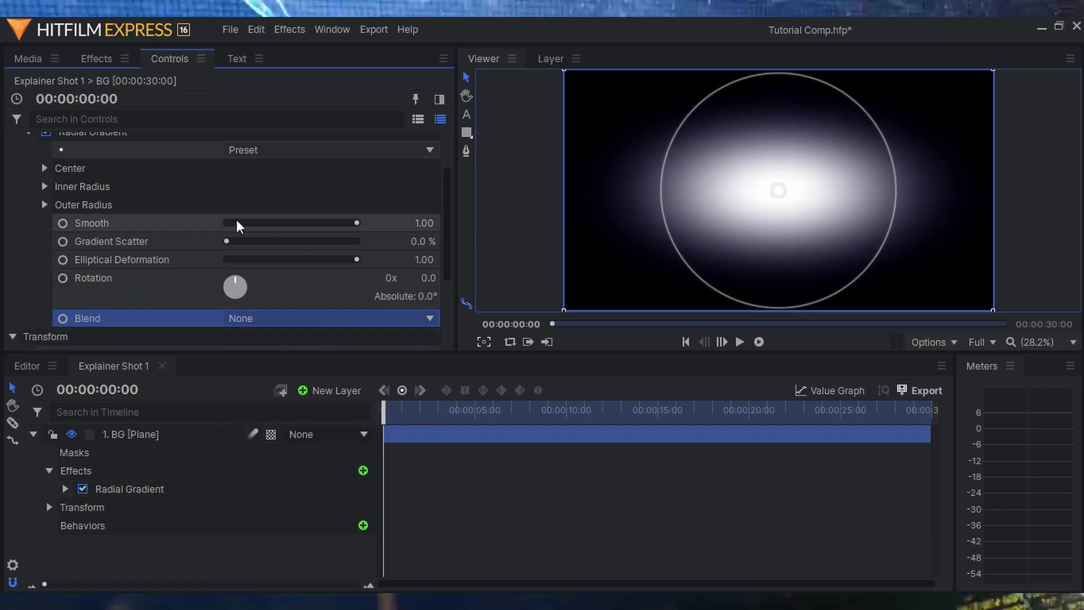
# Set the Radial Gradient's inner radius to about 131 px and its outer radius to 1309 px.
pyautogui.click(44, 186)
pyautogui.click(50, 205)
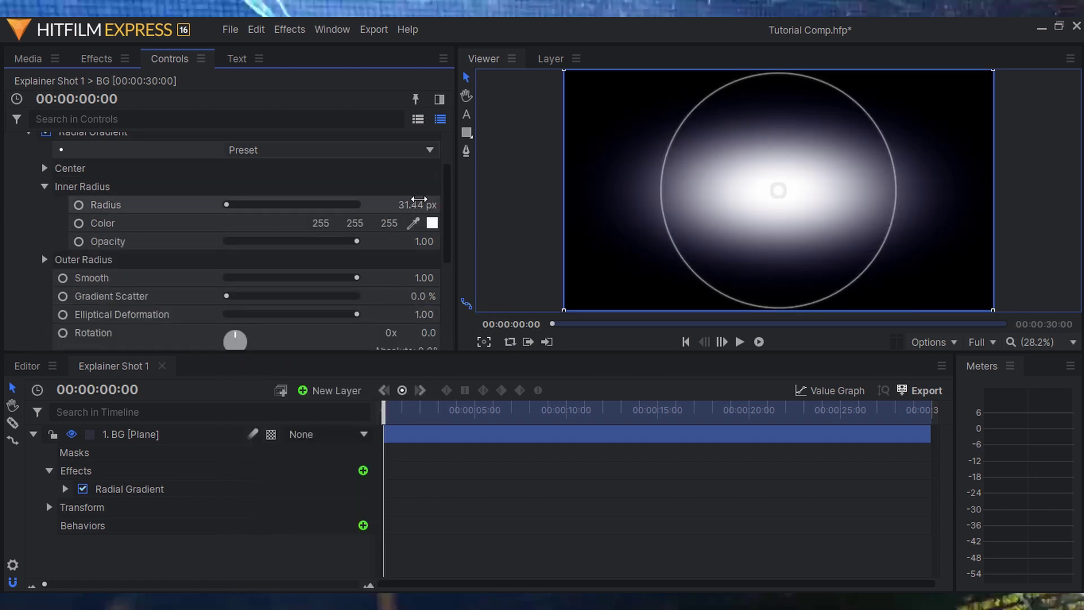
pyautogui.moveTo(416, 204)
pyautogui.mouseDown()
pyautogui.moveTo(446, 205)
pyautogui.moveTo(420, 204)
pyautogui.mouseUp()
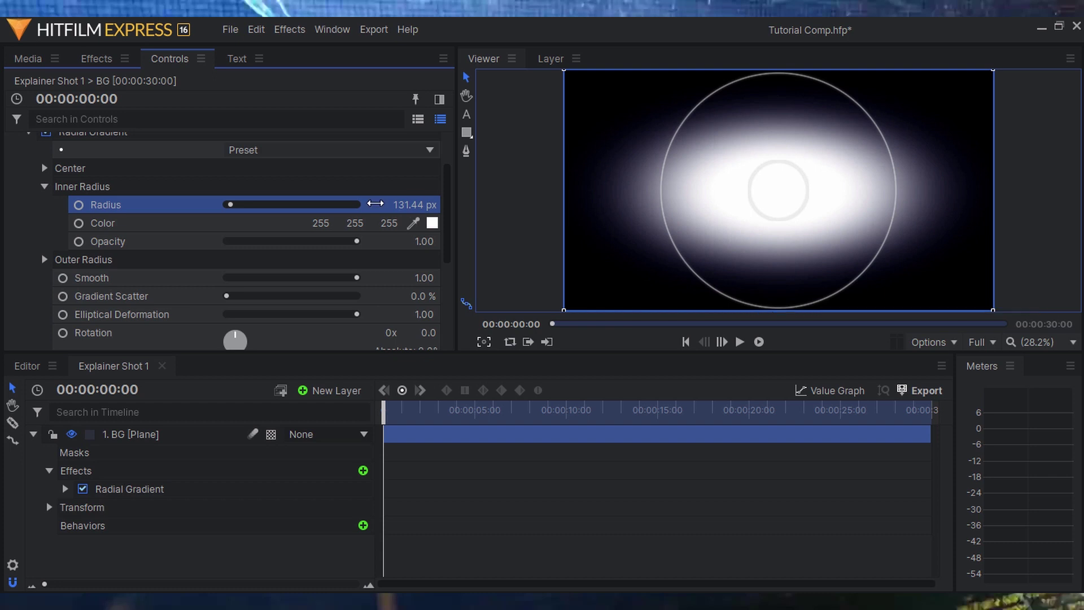
pyautogui.click(44, 259)
pyautogui.click(101, 277)
pyautogui.moveTo(415, 278); pyautogui.dragTo(520, 277)
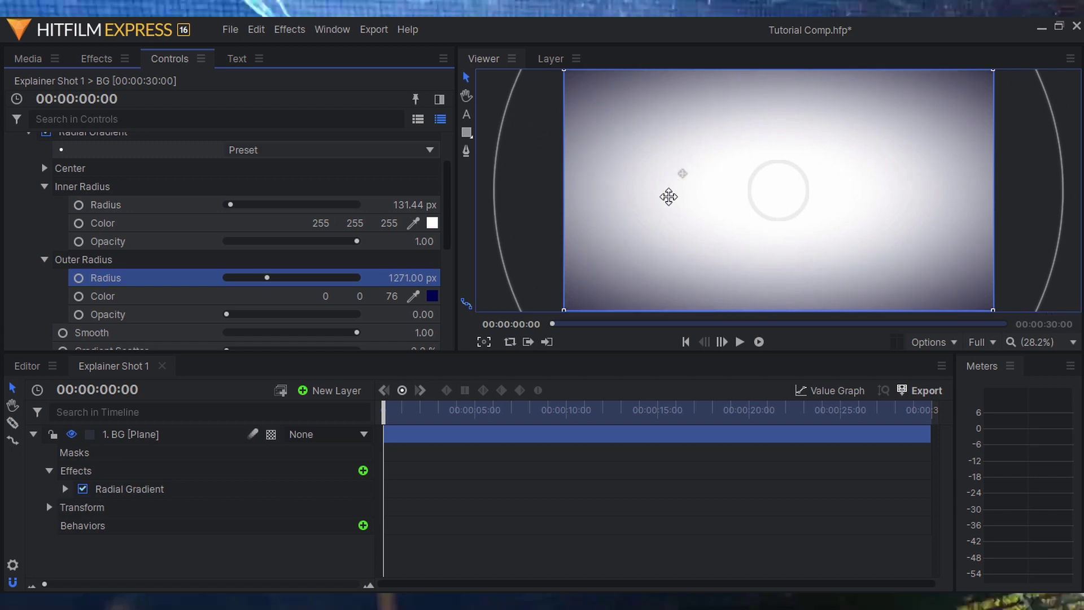
pyautogui.moveTo(415, 277); pyautogui.dragTo(450, 291)
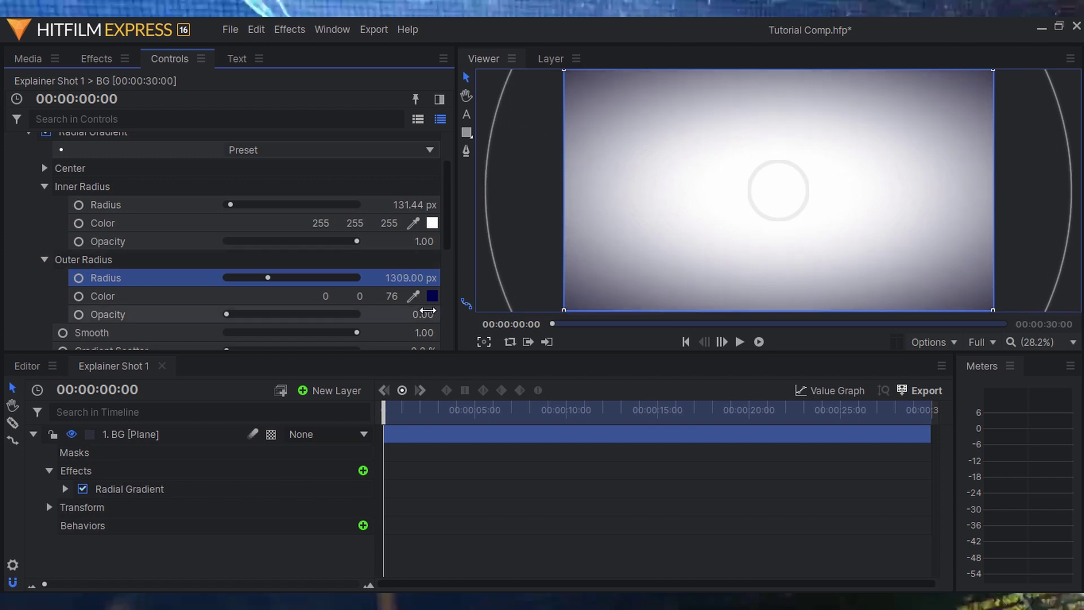
# Set the gradient's outer color to dark red (76, 0, 1) and enlarge its inner radius to about 214 px.
pyautogui.click(433, 296)
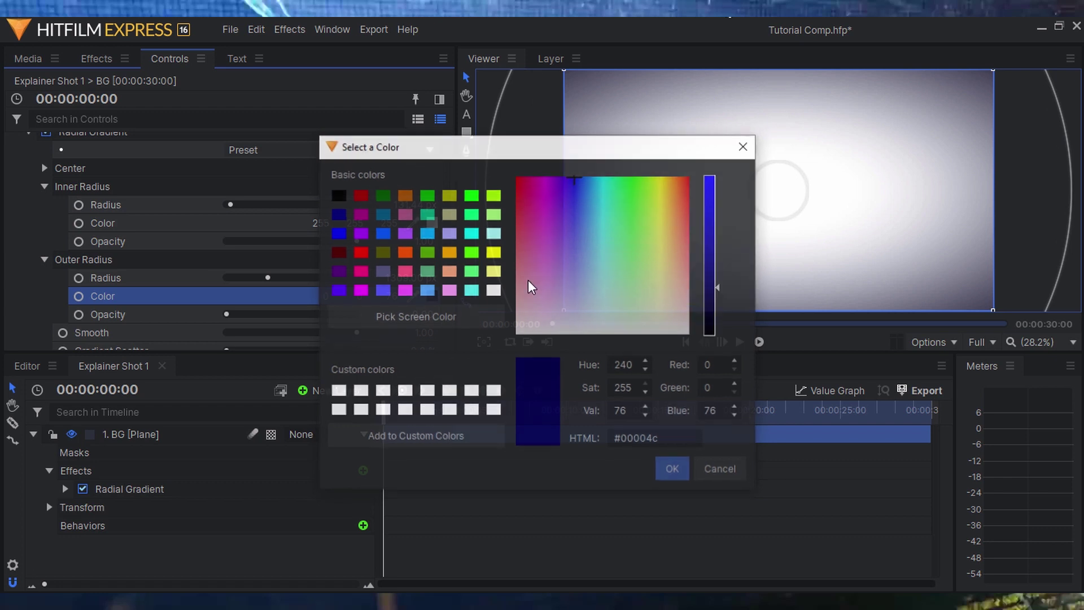
pyautogui.click(678, 470)
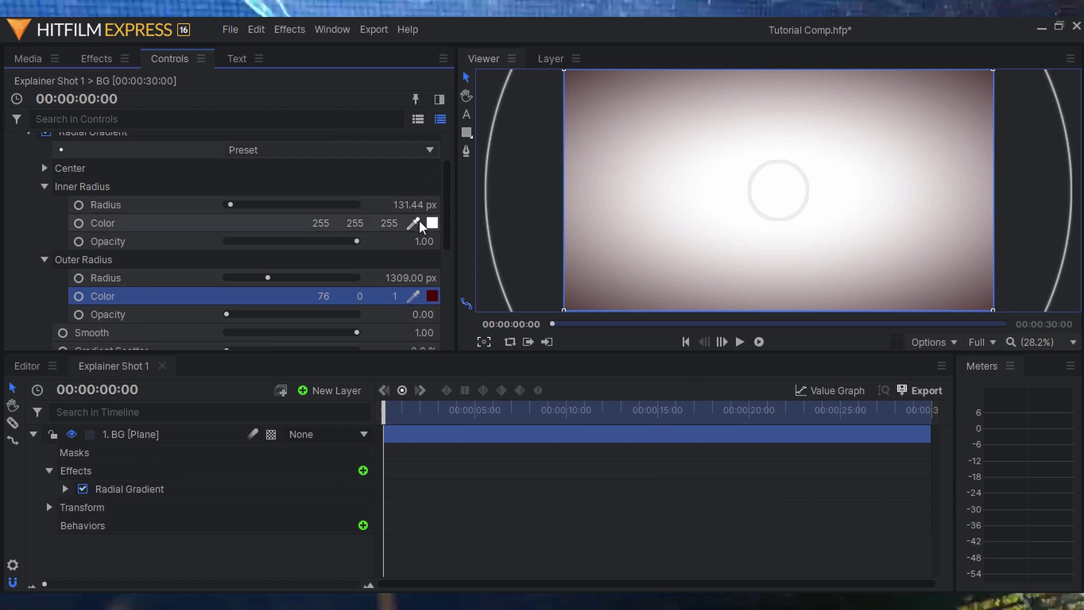
pyautogui.moveTo(391, 205); pyautogui.dragTo(754, 152)
# Change the Radial Gradient's outer color to dark blue (0, 7, 76).
pyautogui.click(433, 296)
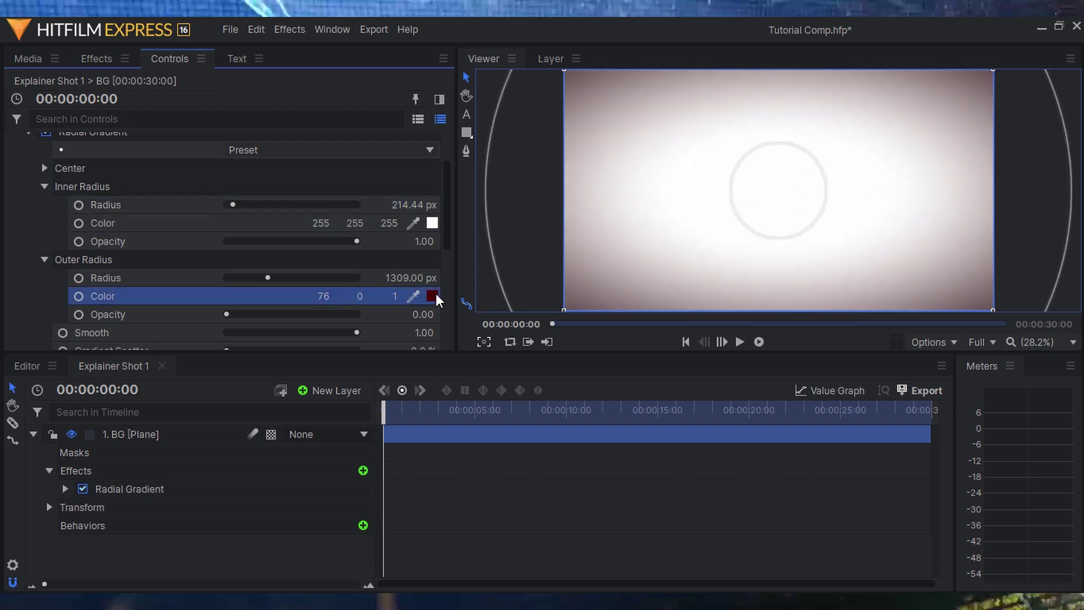
pyautogui.moveTo(552, 232); pyautogui.dragTo(576, 177)
pyautogui.click(673, 470)
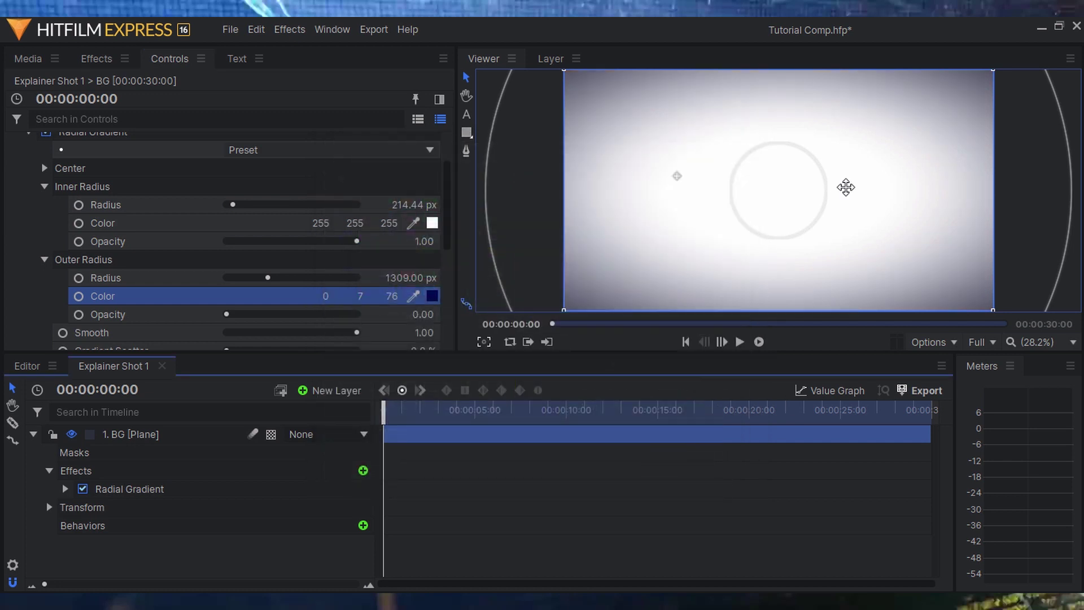
# Collapse the BG layer and its Radial Gradient properties, deselect the layer, and return to the project media.
pyautogui.click(33, 434)
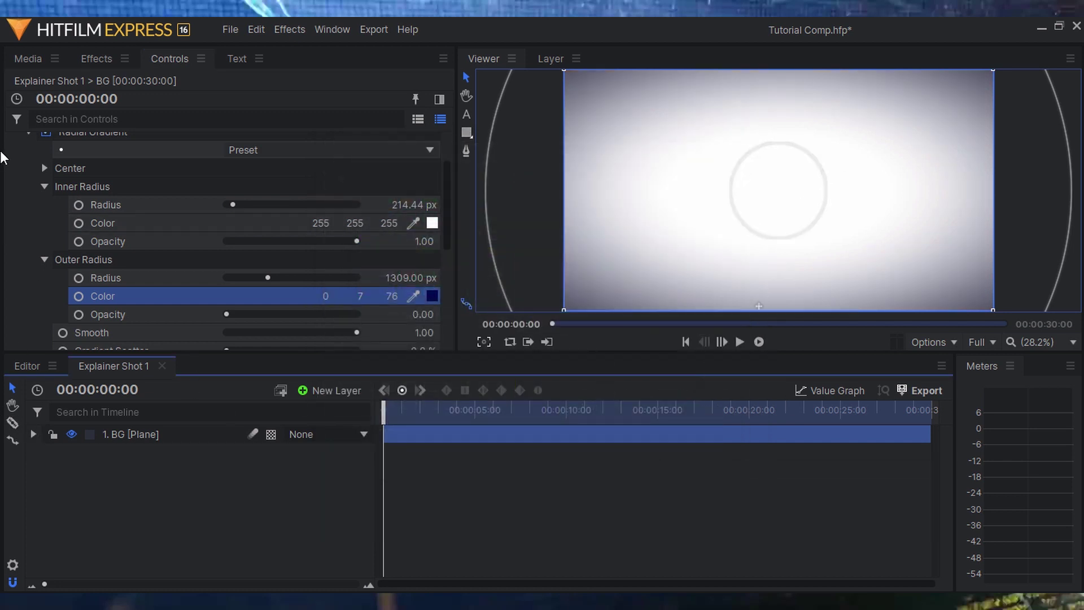
pyautogui.scroll(3, 19, 141)
pyautogui.click(25, 195)
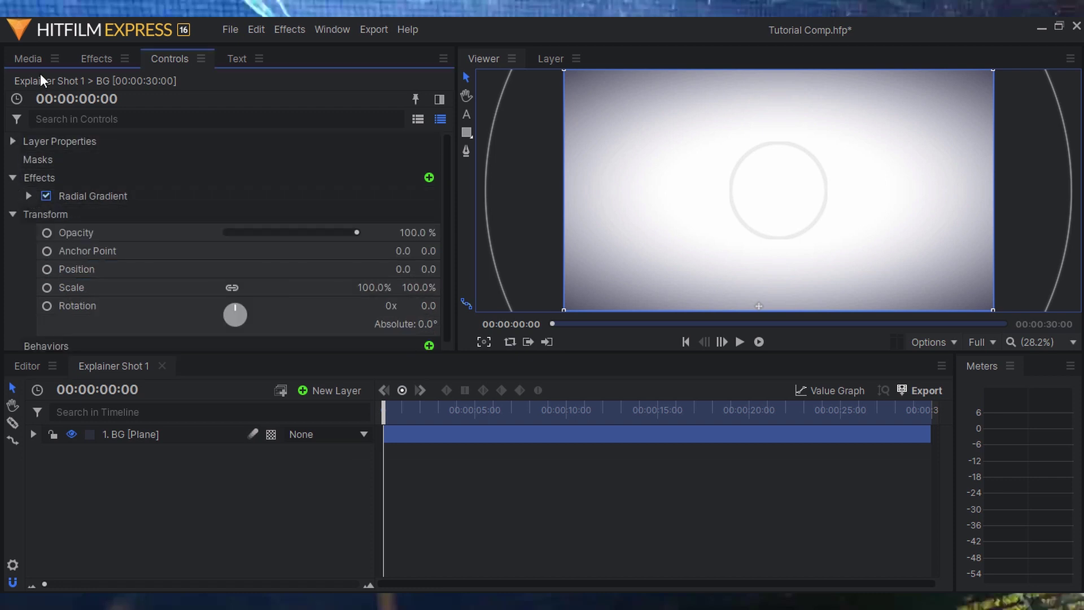
pyautogui.click(121, 489)
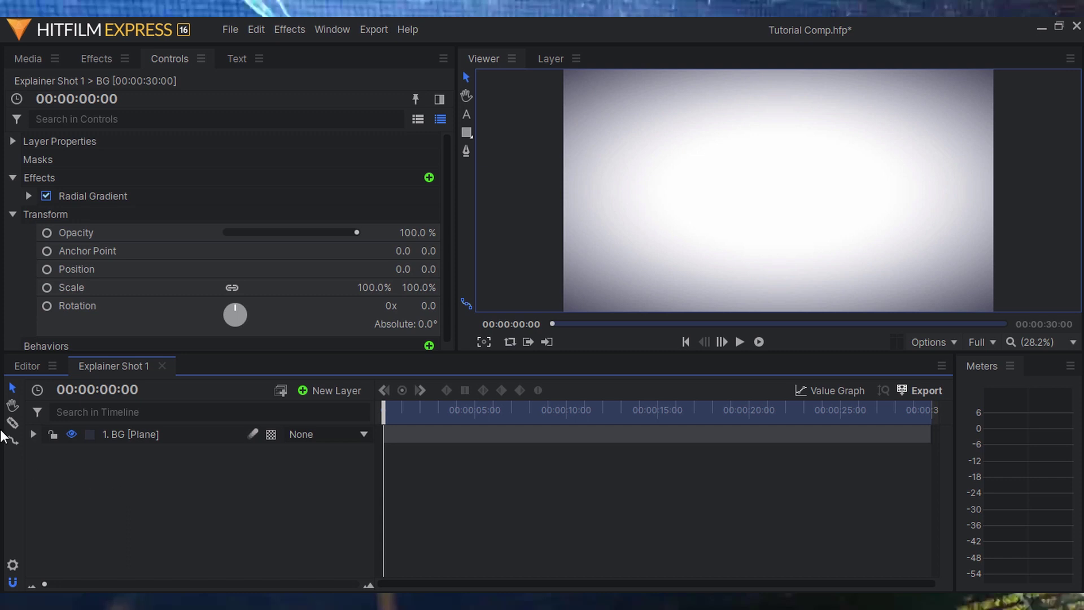
pyautogui.click(12, 215)
pyautogui.click(22, 59)
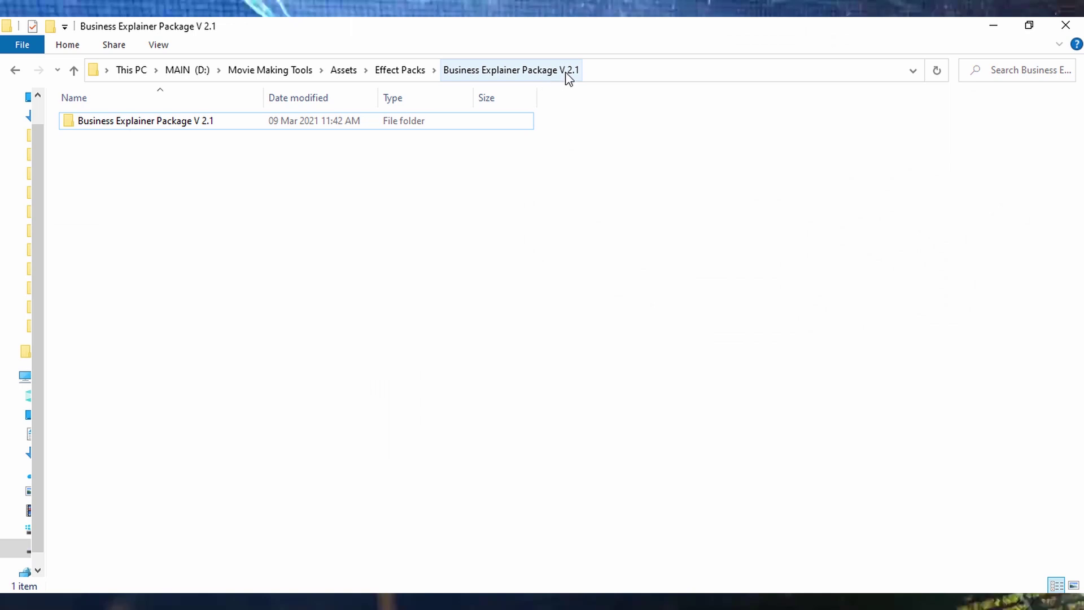
# Switch to File Explorer and examine the Business Explainer Package V 2.1 asset folders, including the PNG images in 02 Office Items.
pyautogui.doubleClick(161, 135)
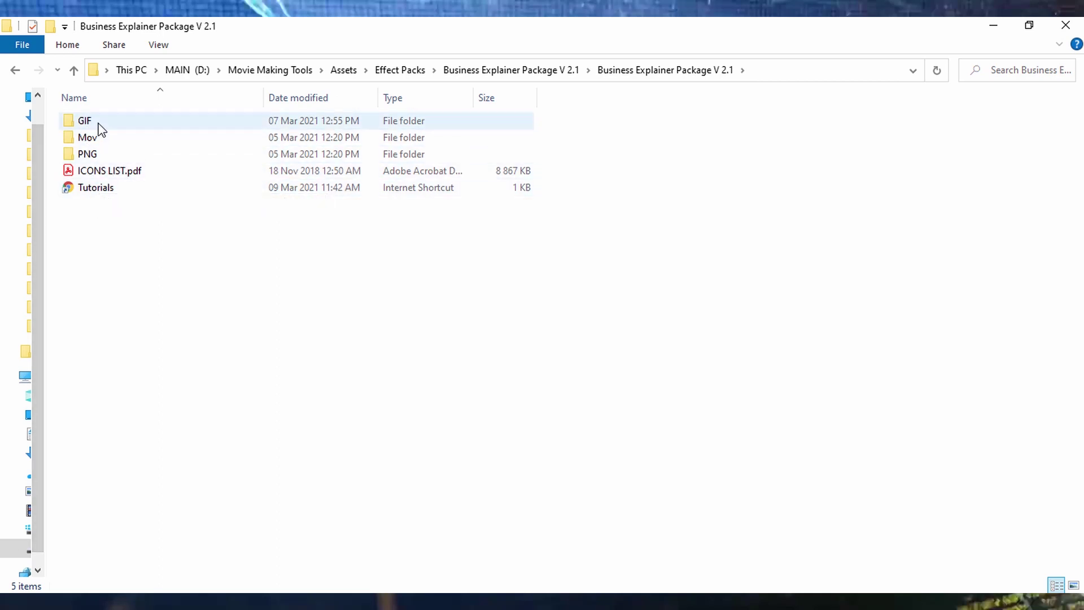
pyautogui.click(85, 119)
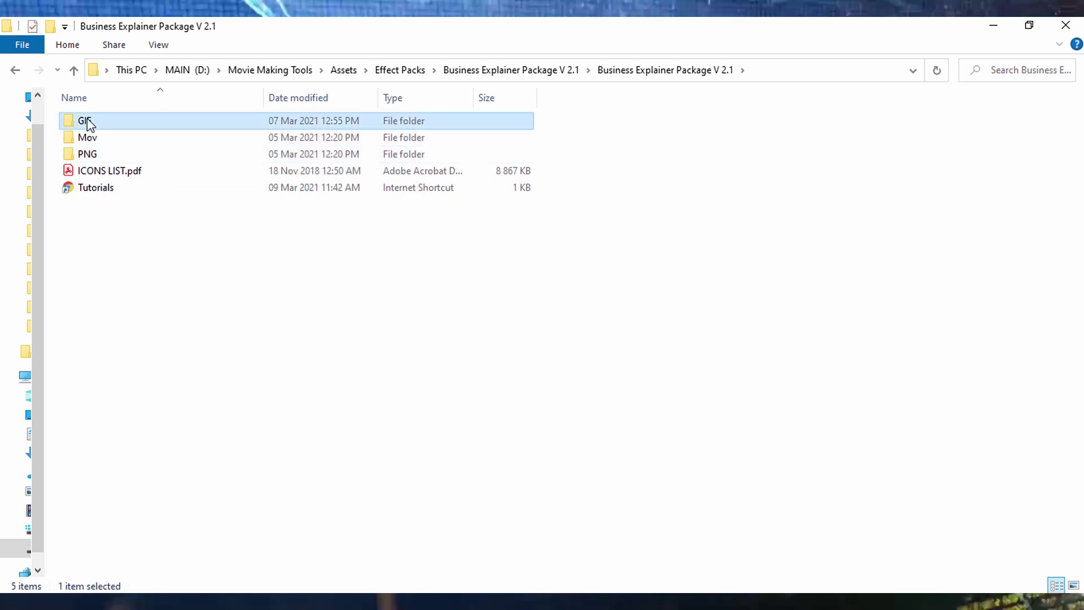
pyautogui.click(90, 137)
pyautogui.click(93, 153)
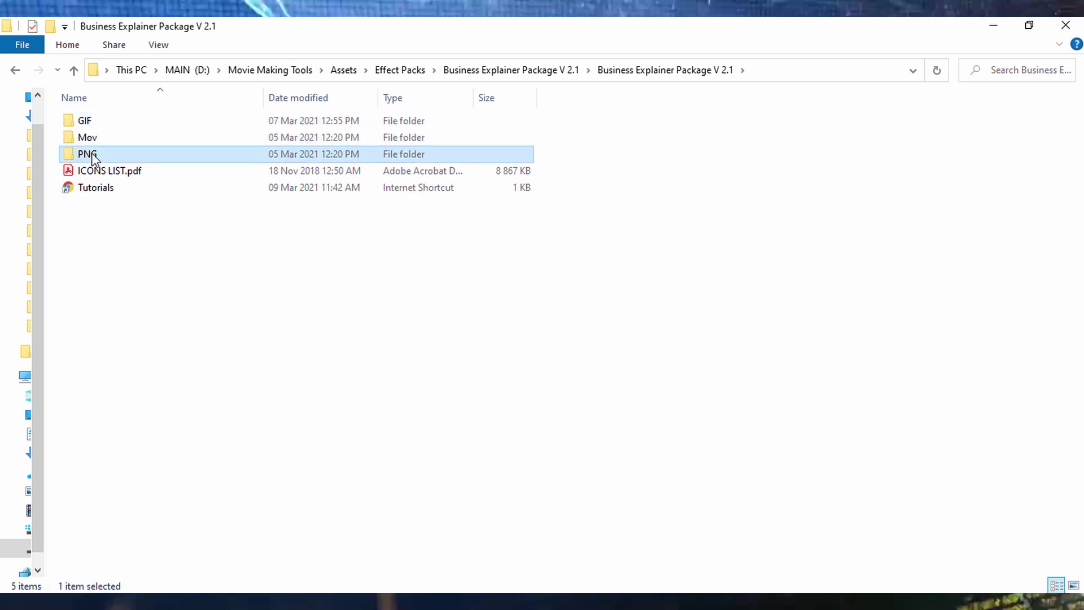
pyautogui.doubleClick(89, 154)
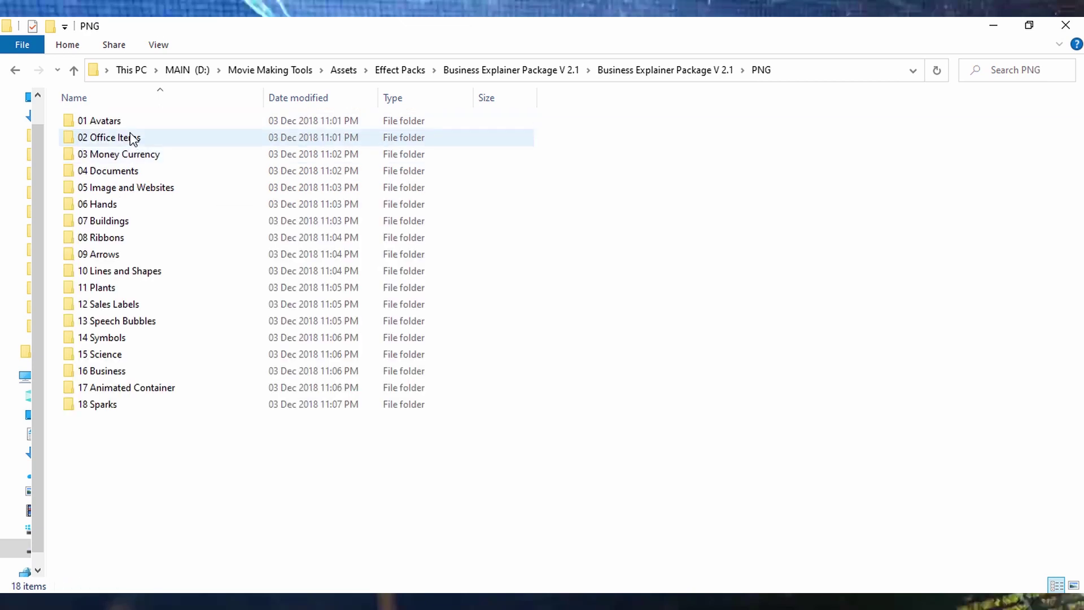
pyautogui.doubleClick(129, 138)
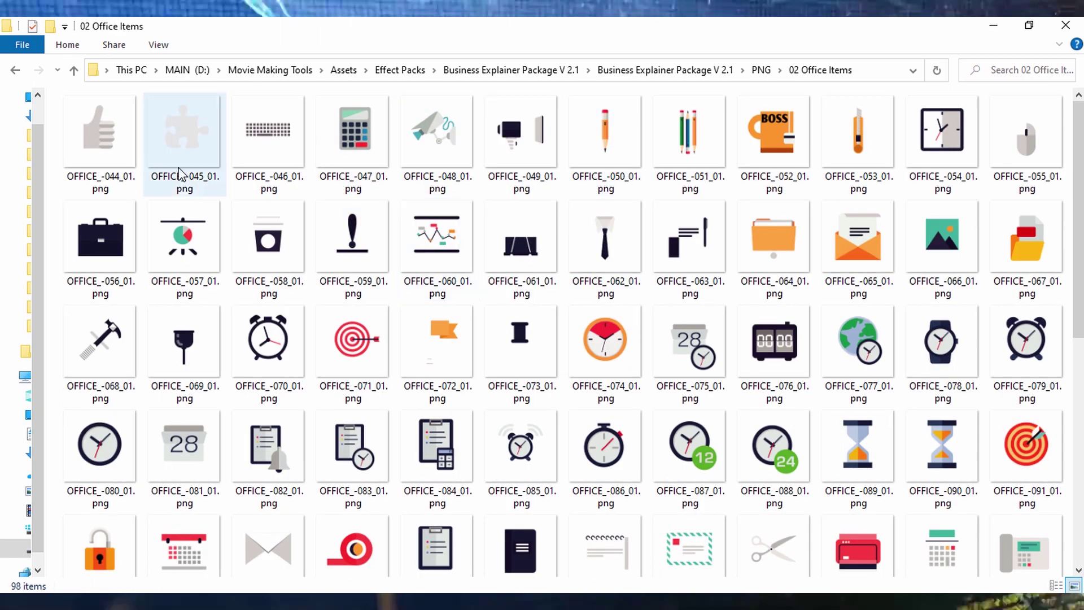
pyautogui.click(14, 70)
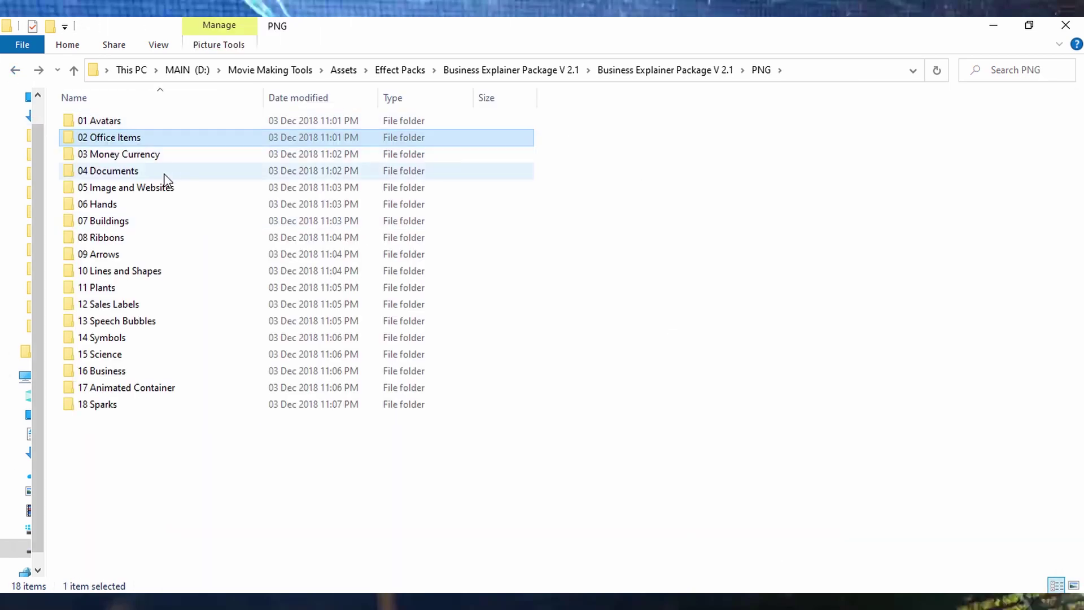
# Open the package's Mov folder and browse the avatar clips in 01 Avatars.
pyautogui.click(15, 70)
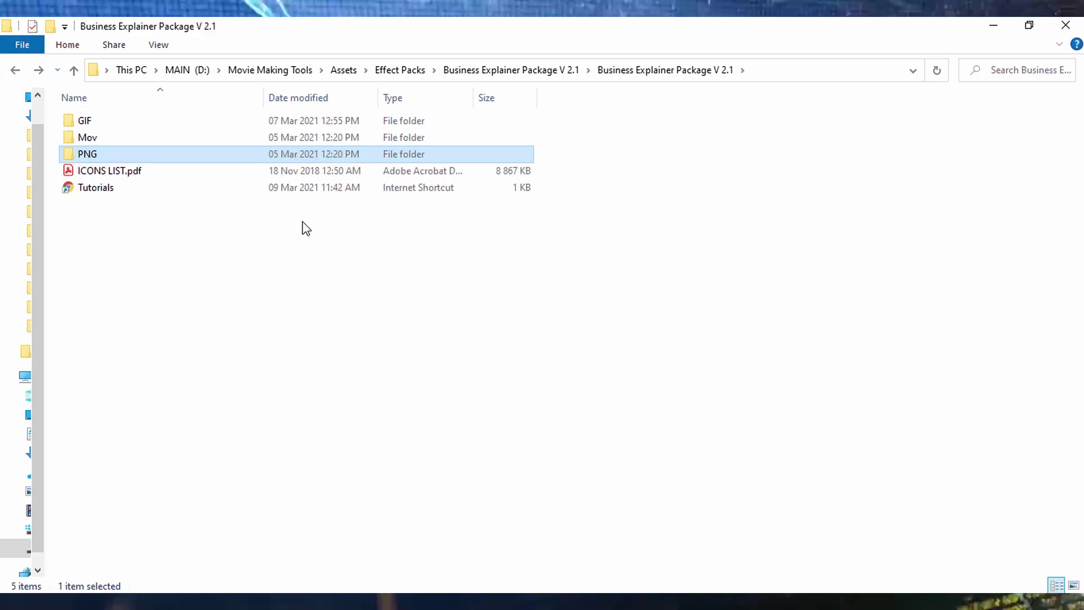
pyautogui.doubleClick(113, 137)
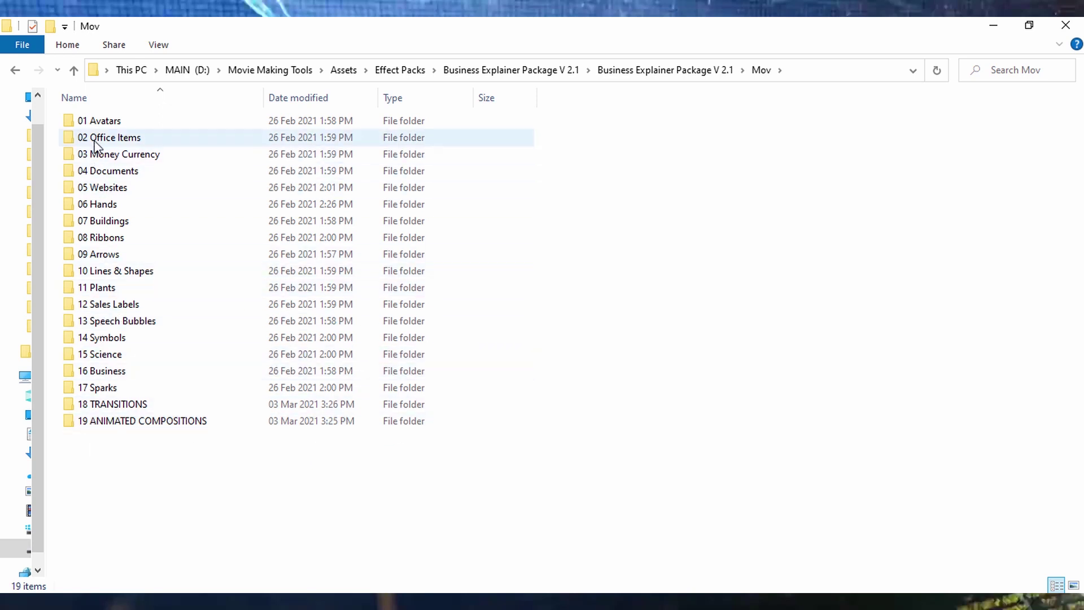
pyautogui.click(116, 127)
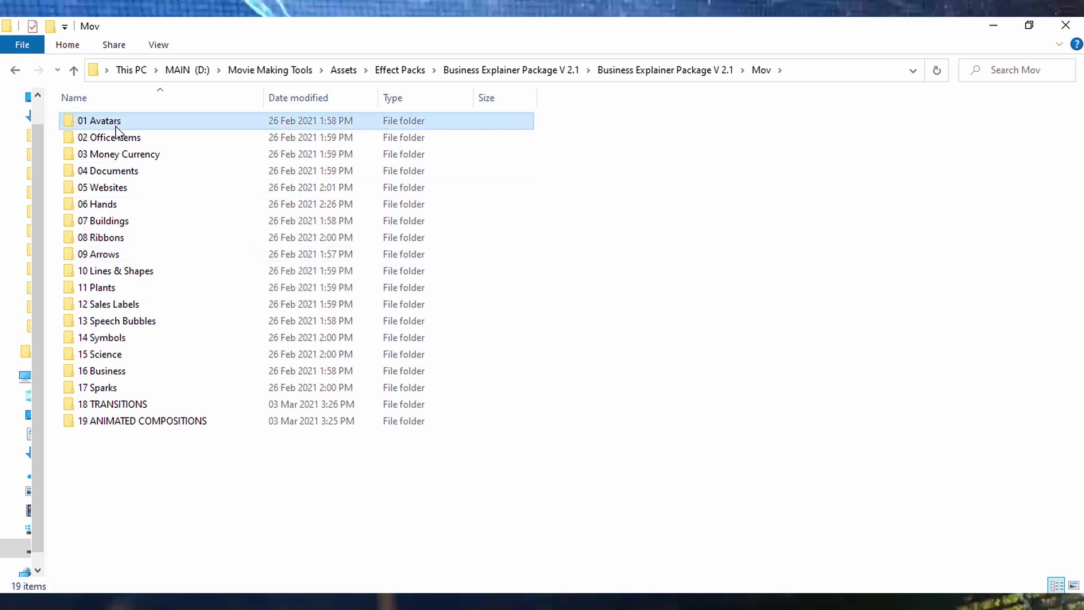
pyautogui.doubleClick(116, 128)
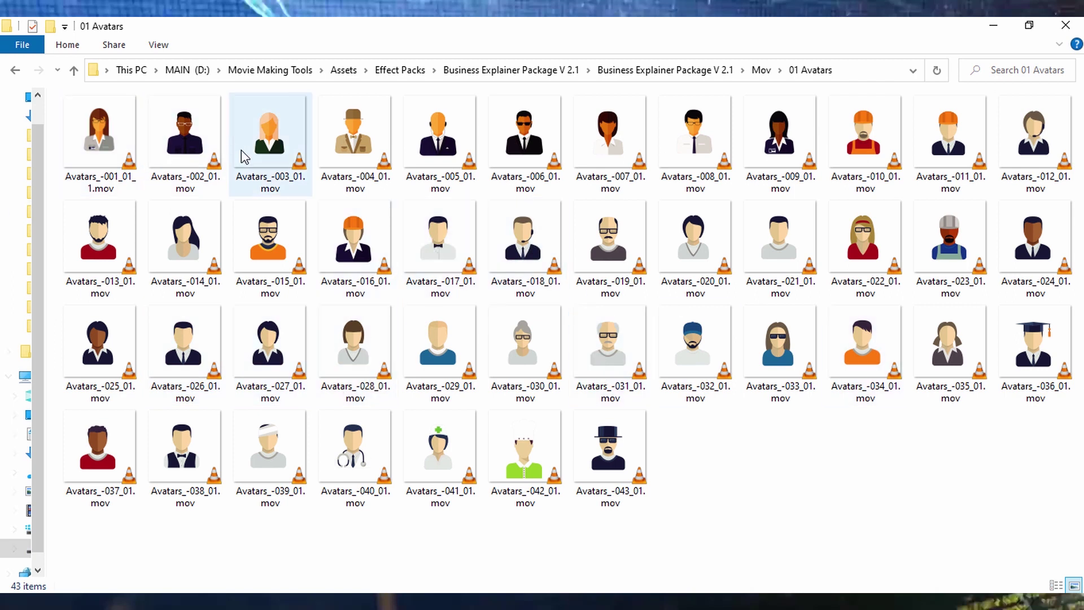
pyautogui.click(195, 141)
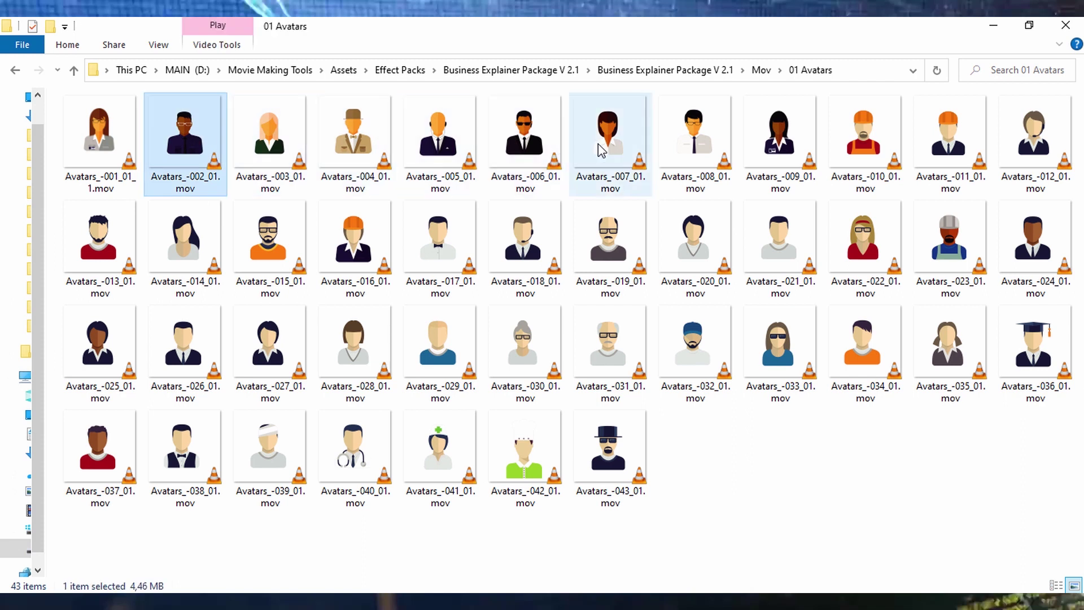
pyautogui.click(552, 158)
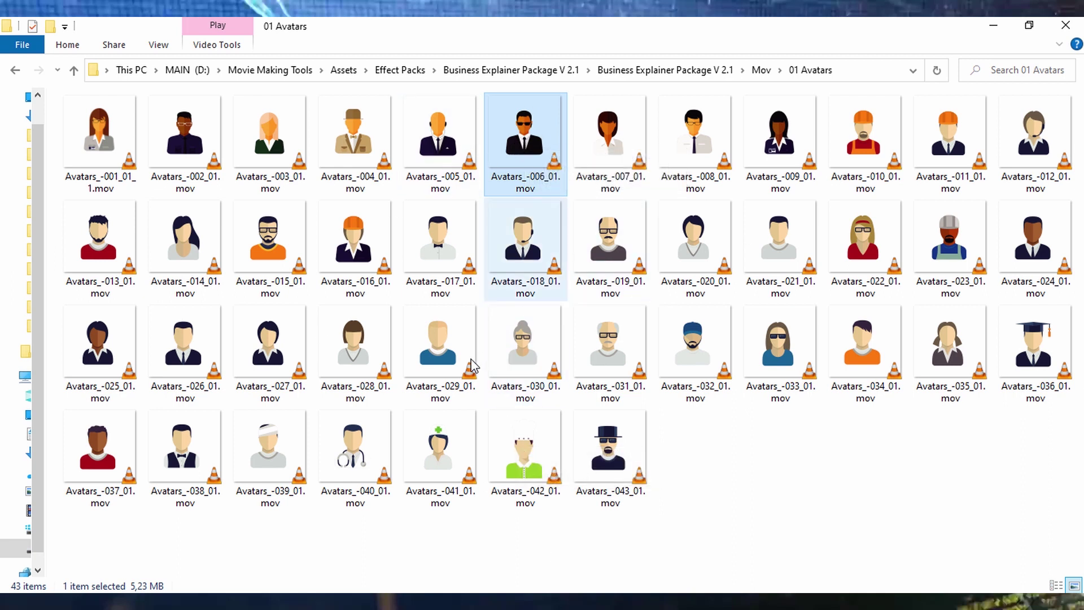
pyautogui.click(590, 465)
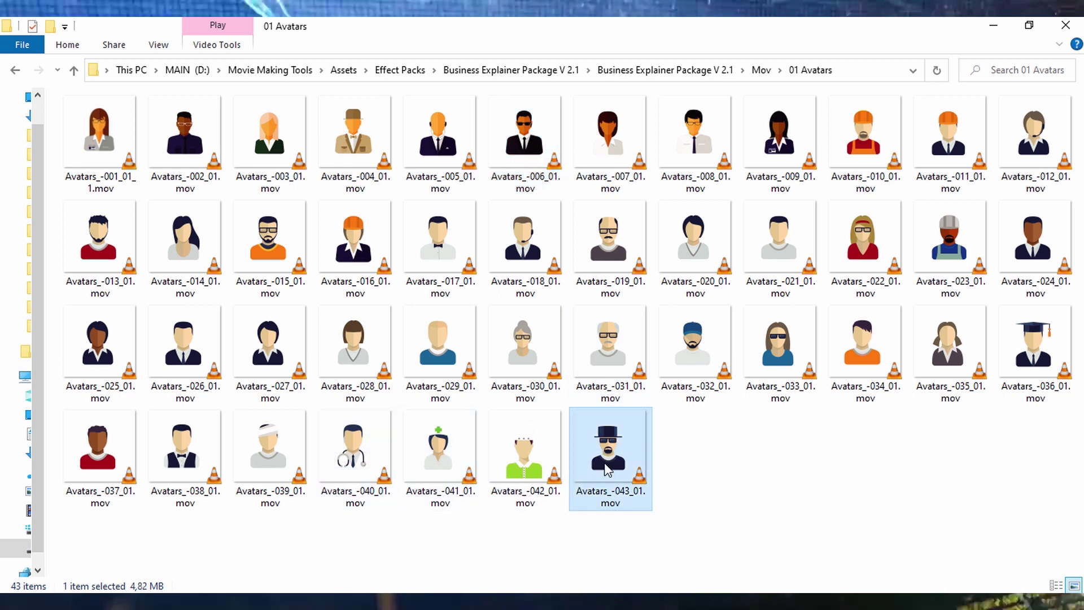
# Import Avatars_-006_01.mov into the HitFilm Express project and place it above the BG layer in the Explainer Shot 1 timeline.
pyautogui.click(539, 148)
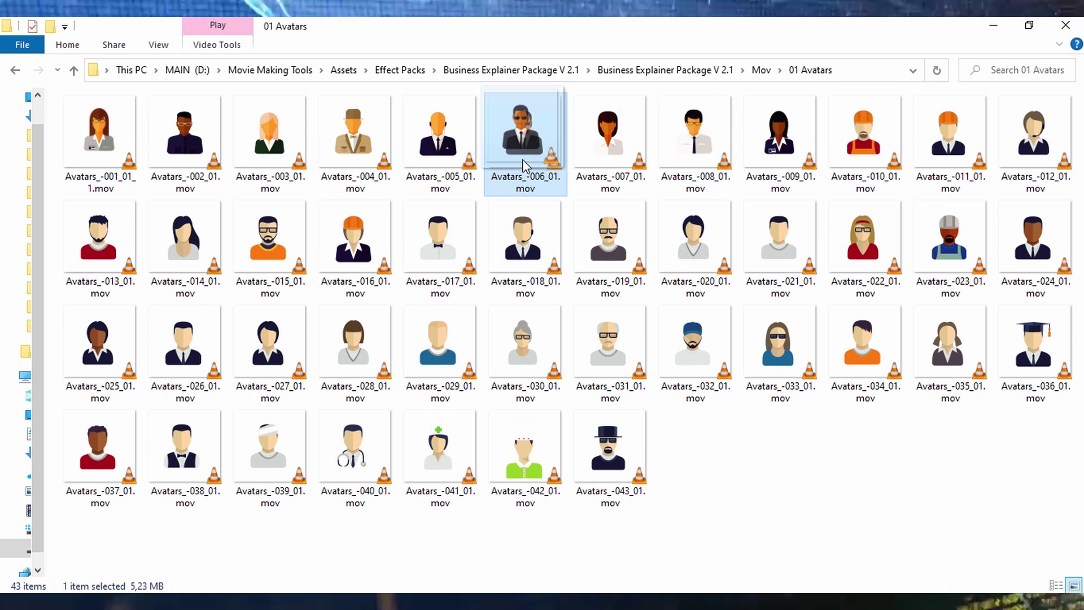
pyautogui.moveTo(536, 170); pyautogui.dragTo(315, 300)
pyautogui.moveTo(92, 211); pyautogui.dragTo(149, 429)
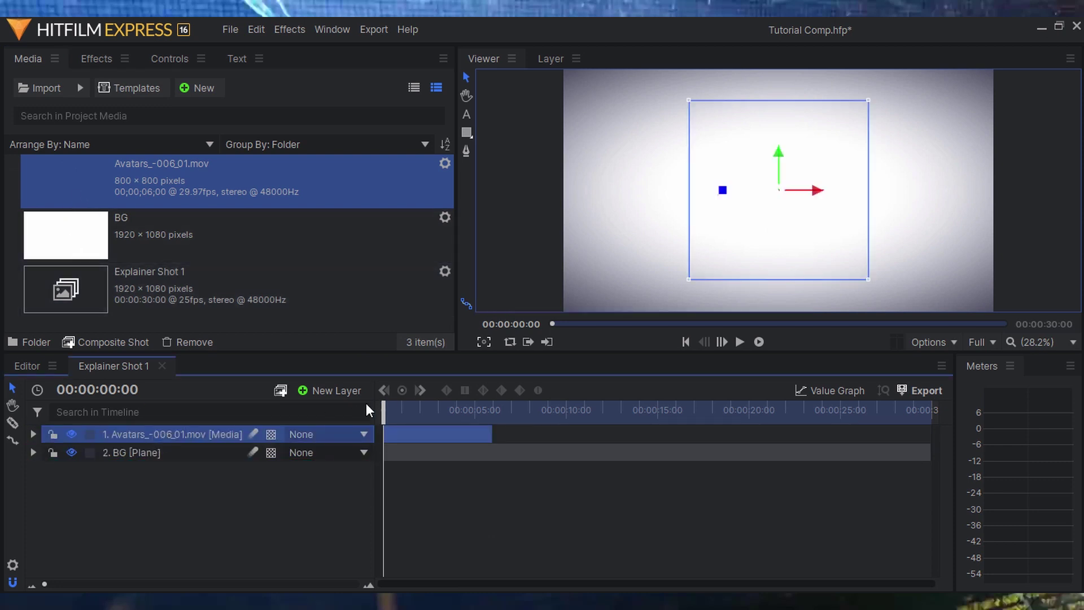
# Play the avatar clip's intro animation twice from the start of the composition.
pyautogui.moveTo(404, 415); pyautogui.dragTo(341, 417)
pyautogui.press('space')
pyautogui.press('space')
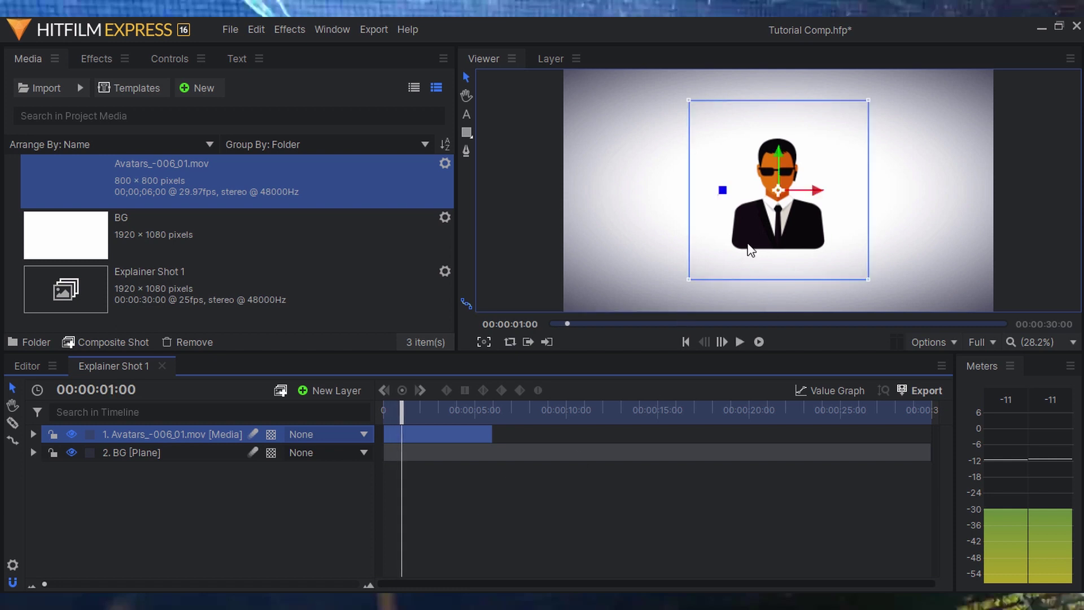
pyautogui.click(386, 414)
pyautogui.press('space')
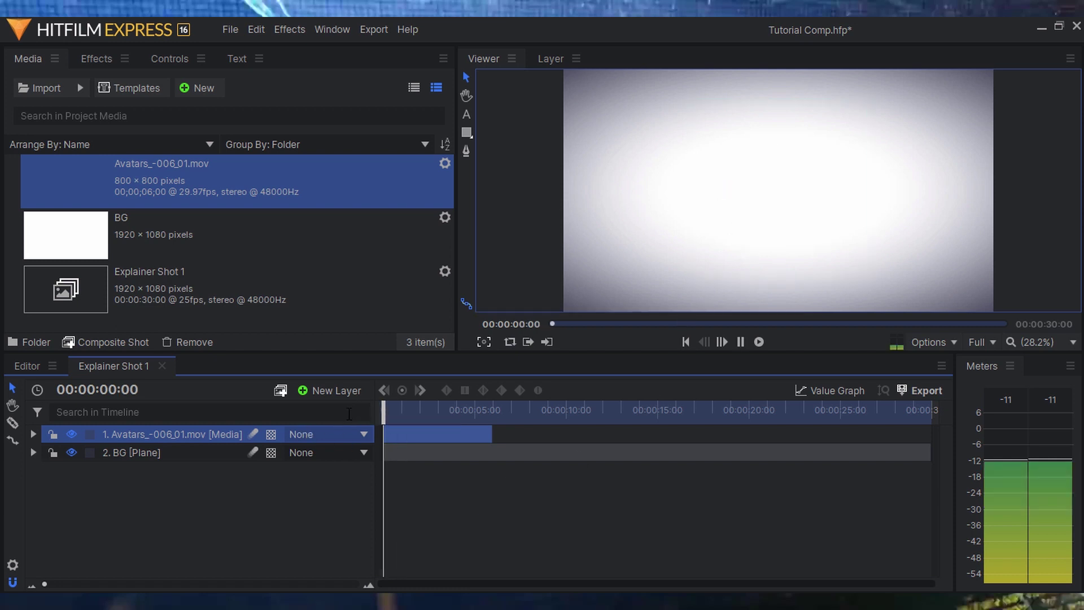
pyautogui.press('space')
# Open the BG layer's controls and expand its Transform properties.
pyautogui.click(173, 451)
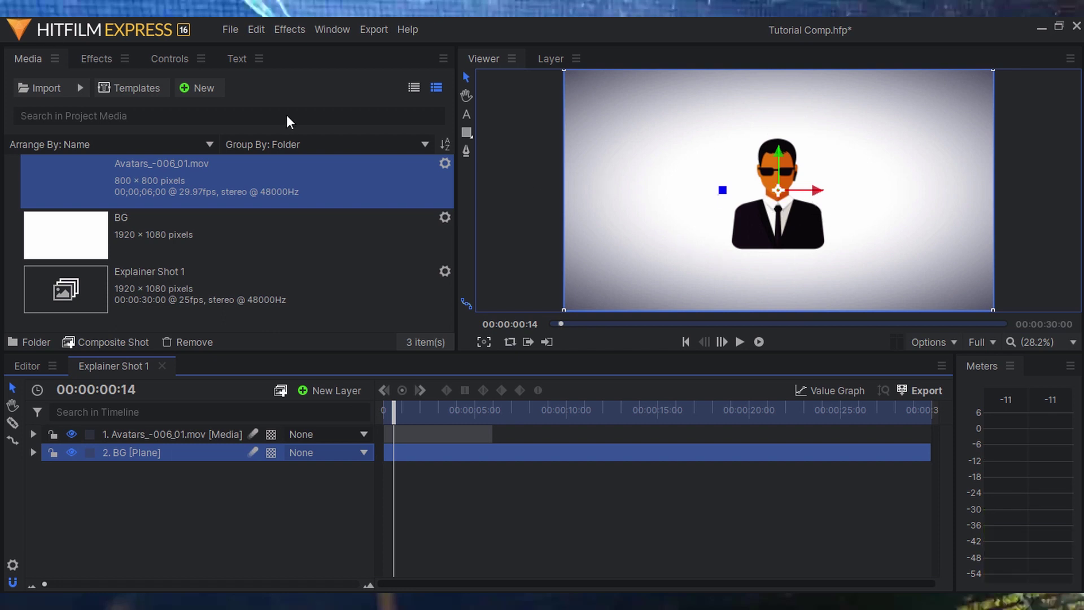
pyautogui.click(156, 56)
pyautogui.click(22, 214)
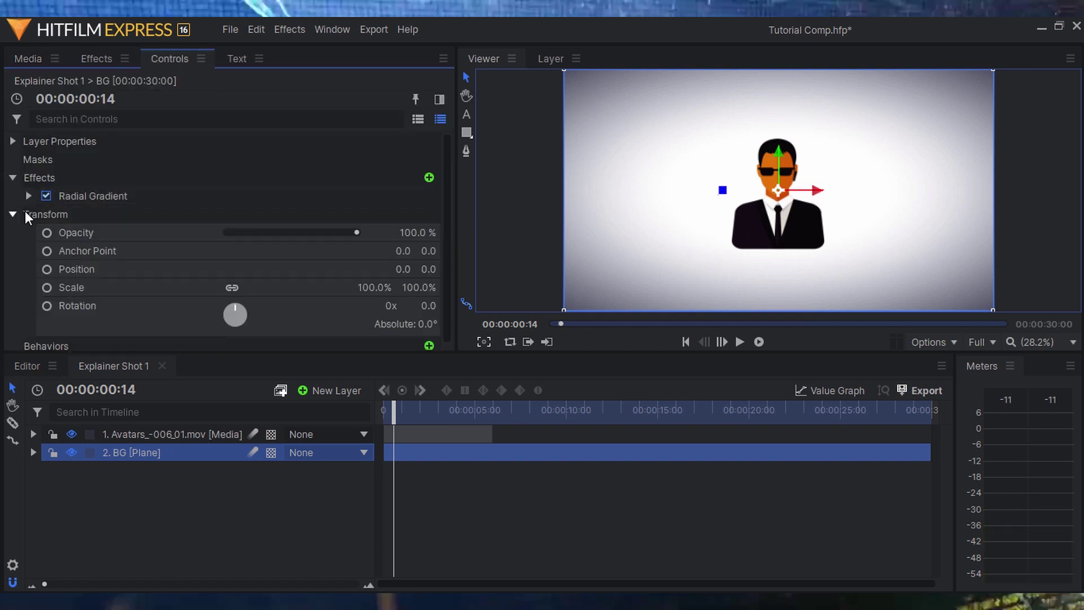
pyautogui.moveTo(372, 288)
pyautogui.mouseDown()
pyautogui.moveTo(396, 289)
pyautogui.moveTo(373, 289)
pyautogui.mouseUp()
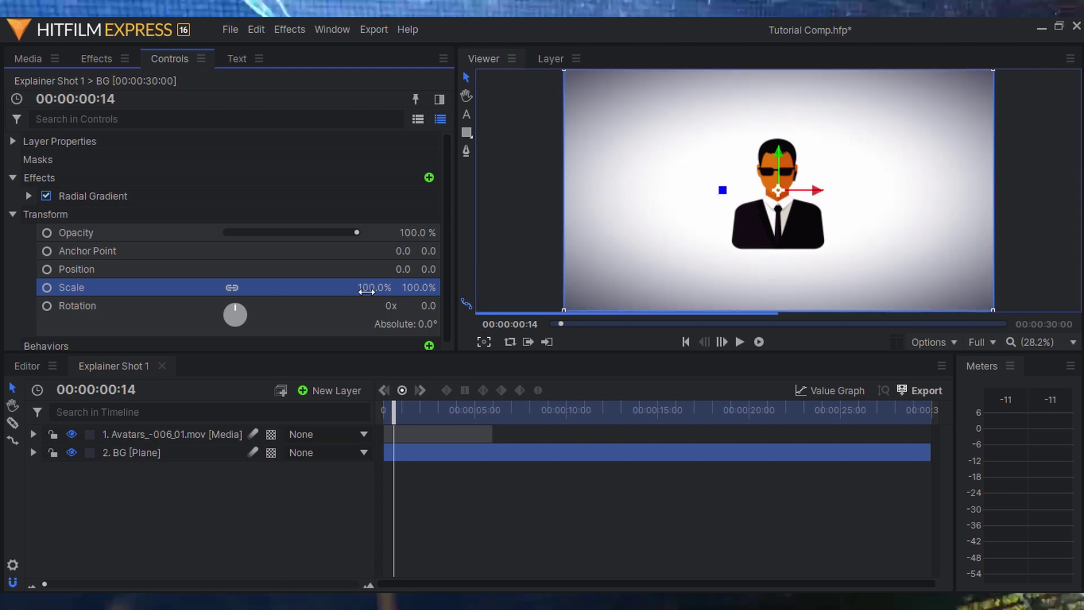
# Scale the avatar layer to 120% and move it into the left half of the frame, at about -440, 35.5.
pyautogui.click(158, 434)
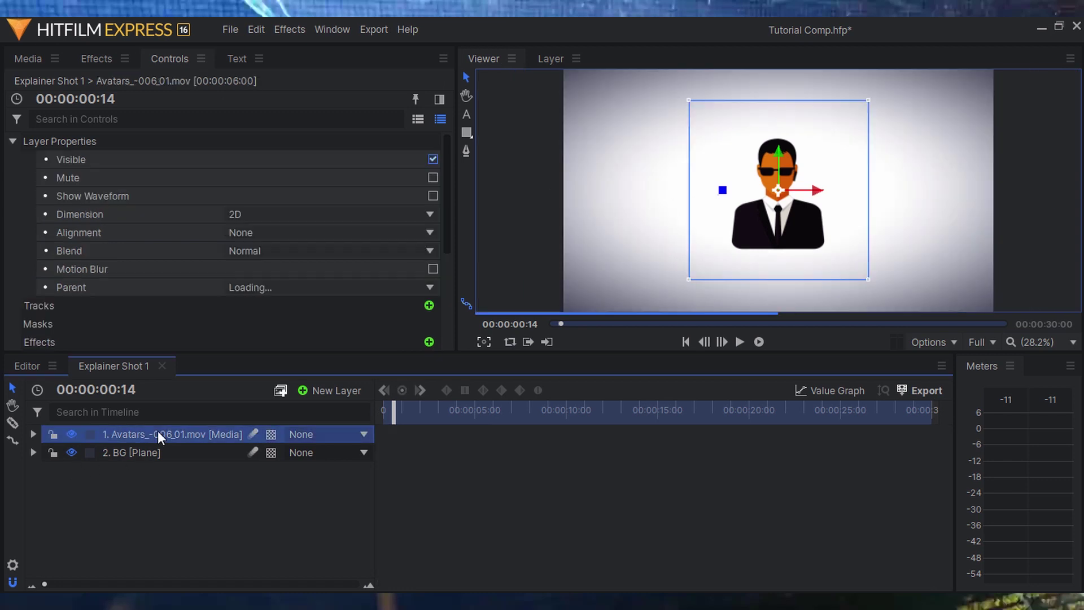
pyautogui.click(21, 146)
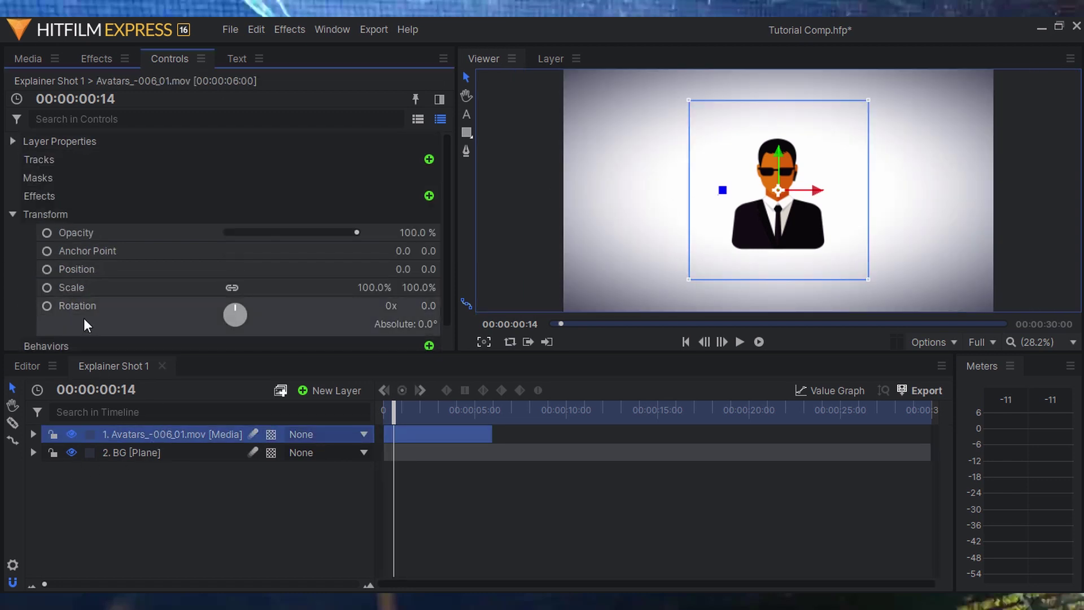
pyautogui.moveTo(395, 288); pyautogui.dragTo(723, 210)
pyautogui.click(384, 287)
pyautogui.write('120')
pyautogui.press('Return')
pyautogui.moveTo(680, 192); pyautogui.dragTo(679, 185)
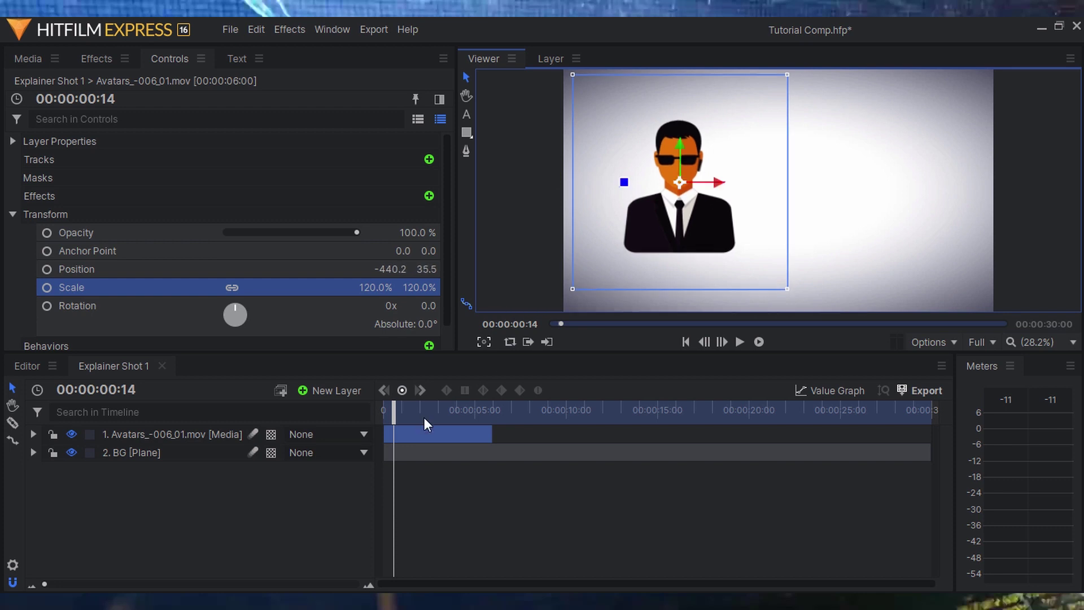
# Play back the enlarged, repositioned avatar's animation from the start of the timeline.
pyautogui.moveTo(394, 413); pyautogui.dragTo(332, 415)
pyautogui.press('space')
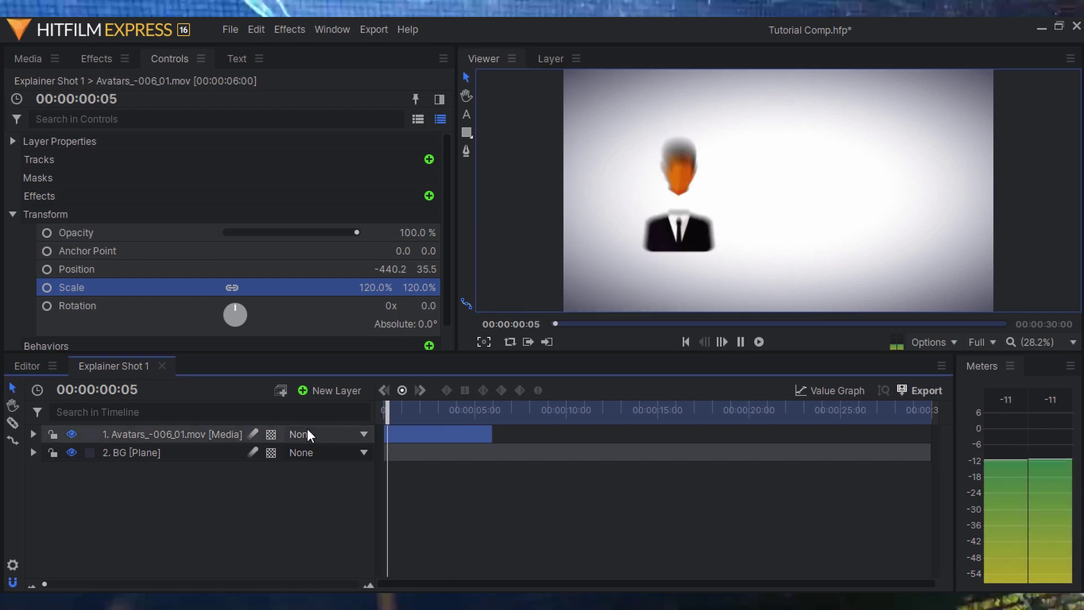
pyautogui.press('space')
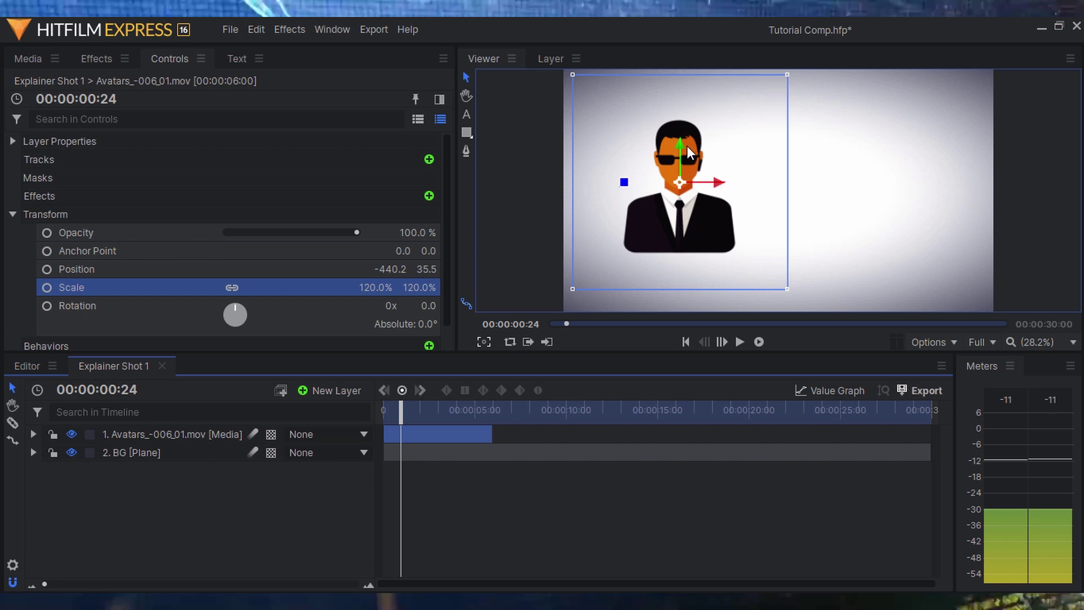
# Deselect the avatar layer and add a text box to the avatar's right reading "NEED AN EXPLAINER VIDEO?".
pyautogui.click(102, 512)
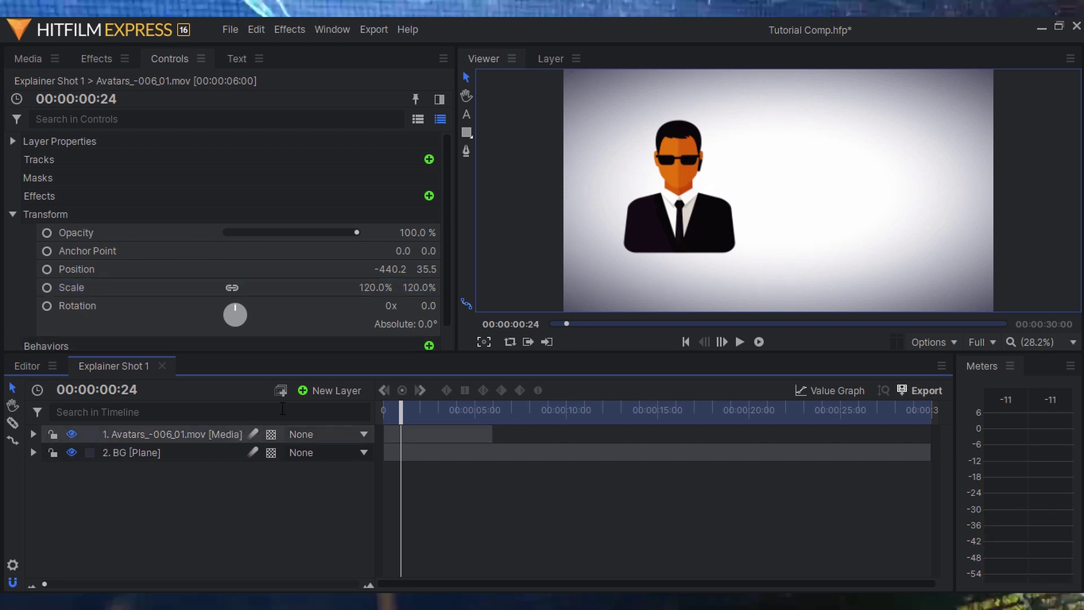
pyautogui.click(466, 116)
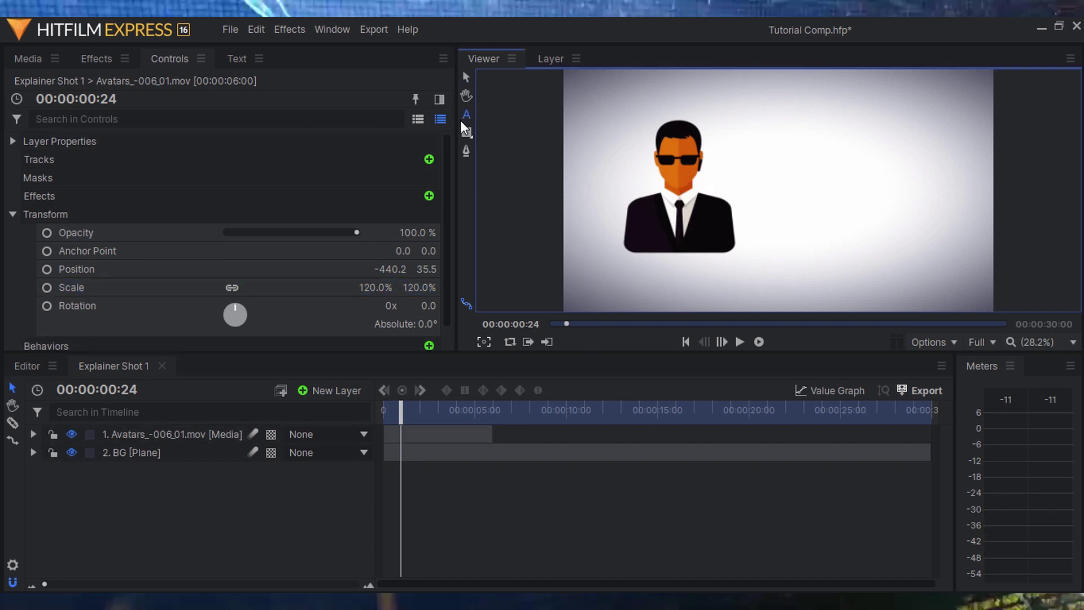
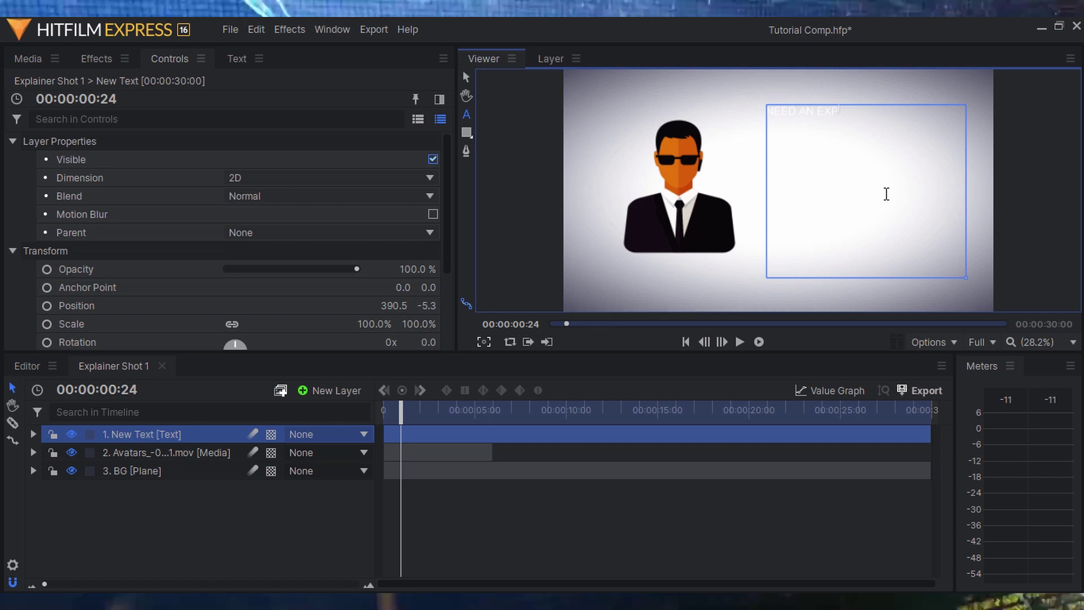
pyautogui.write('AINER VIDEO?')
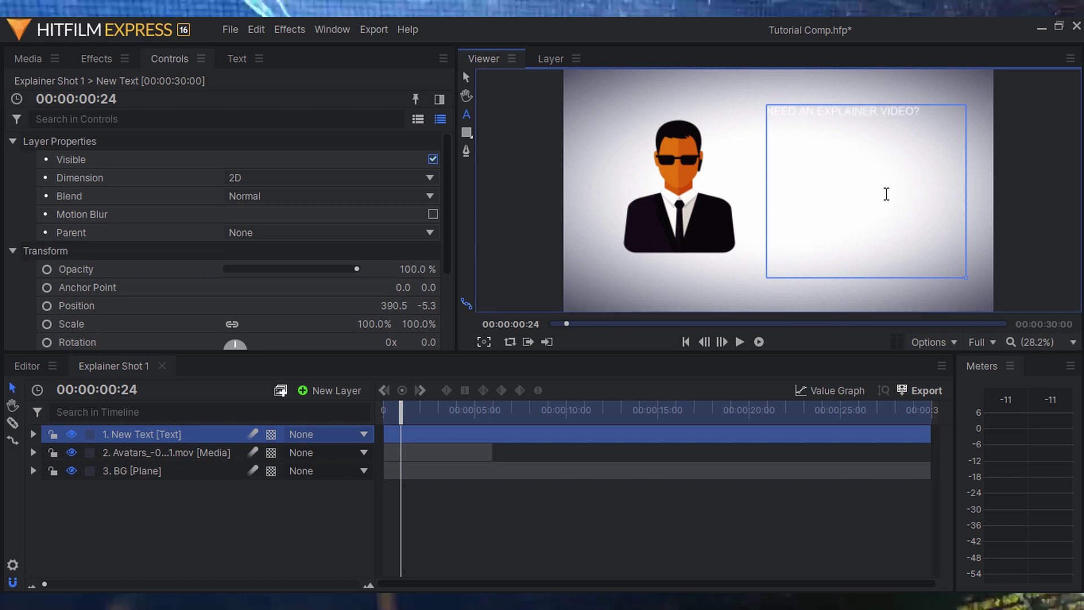
# Select all the text in the new text box and set its font to Blockletter.
pyautogui.hotkey('ctrl', 'a')
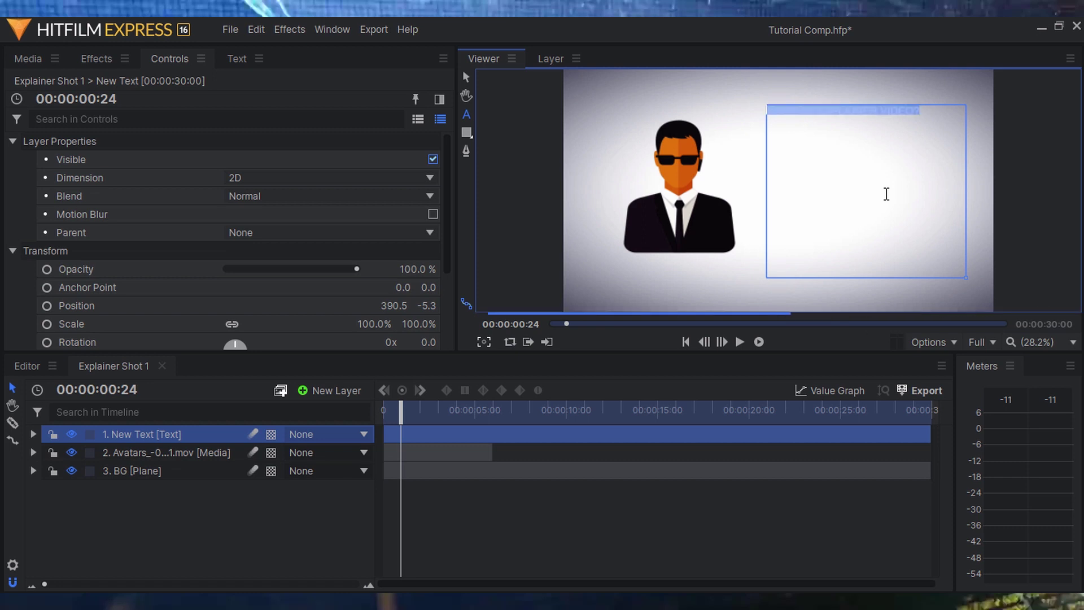
pyautogui.click(234, 60)
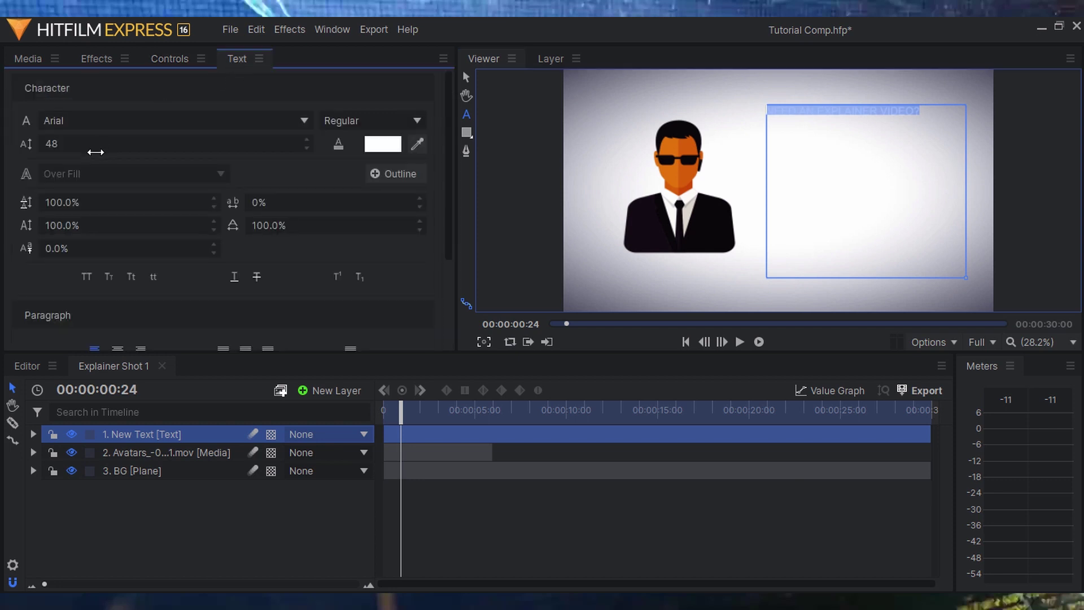
pyautogui.click(93, 118)
pyautogui.scroll(-7, 96, 231)
pyautogui.scroll(-2, 96, 231)
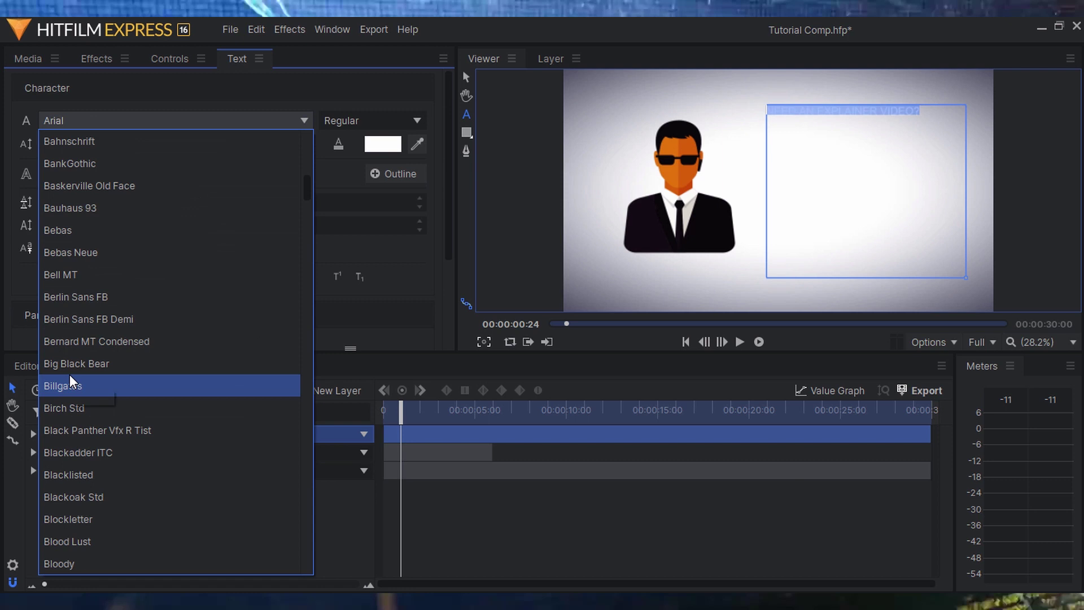
pyautogui.scroll(-1, 72, 365)
pyautogui.click(89, 409)
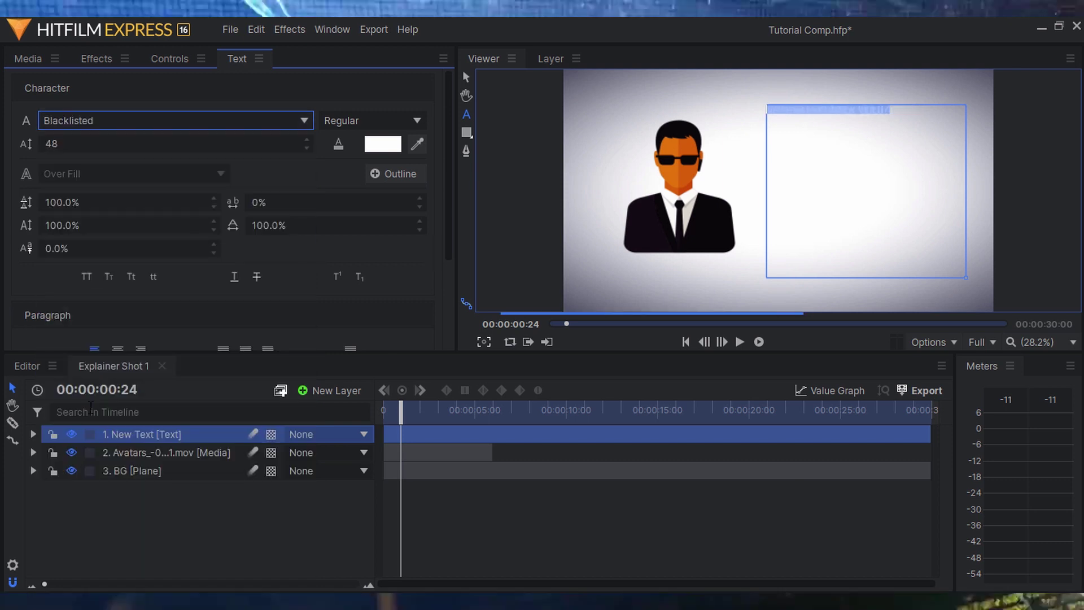
pyautogui.click(97, 125)
pyautogui.scroll(-1, 86, 361)
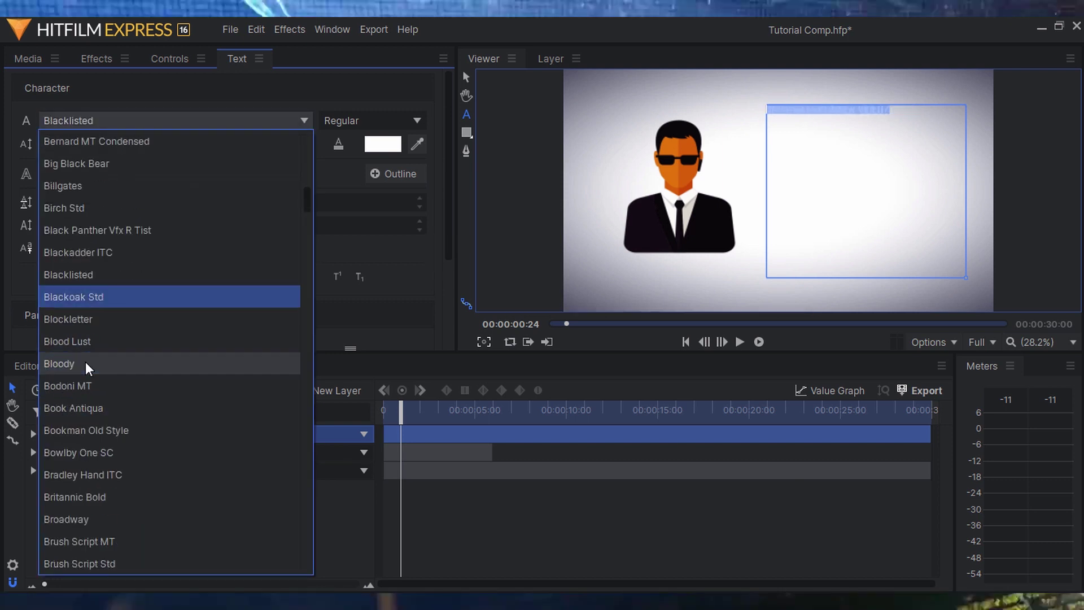
pyautogui.click(79, 320)
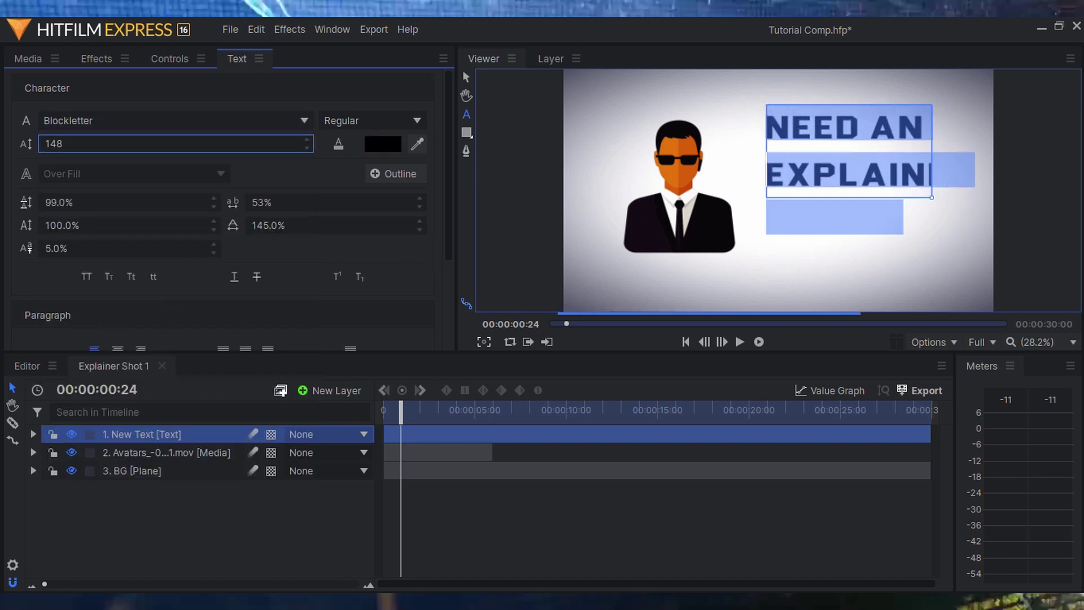
# Set the heading's font size to 146 and enlarge its text box so all three lines fit.
pyautogui.moveTo(170, 143)
pyautogui.mouseDown()
pyautogui.moveTo(131, 144)
pyautogui.moveTo(168, 144)
pyautogui.mouseUp()
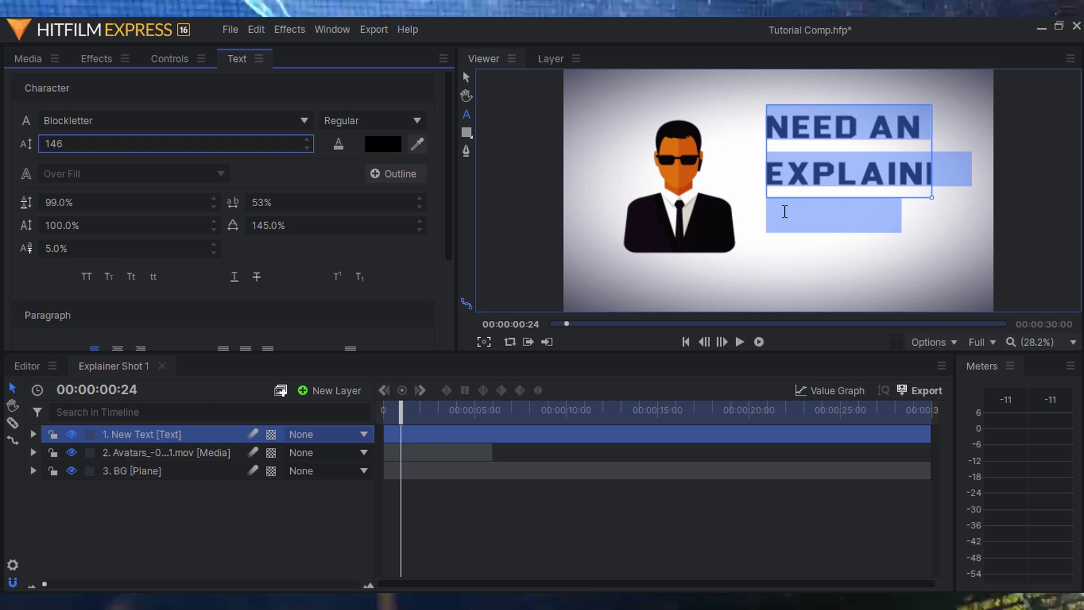
pyautogui.moveTo(931, 199); pyautogui.dragTo(991, 271)
pyautogui.click(860, 171)
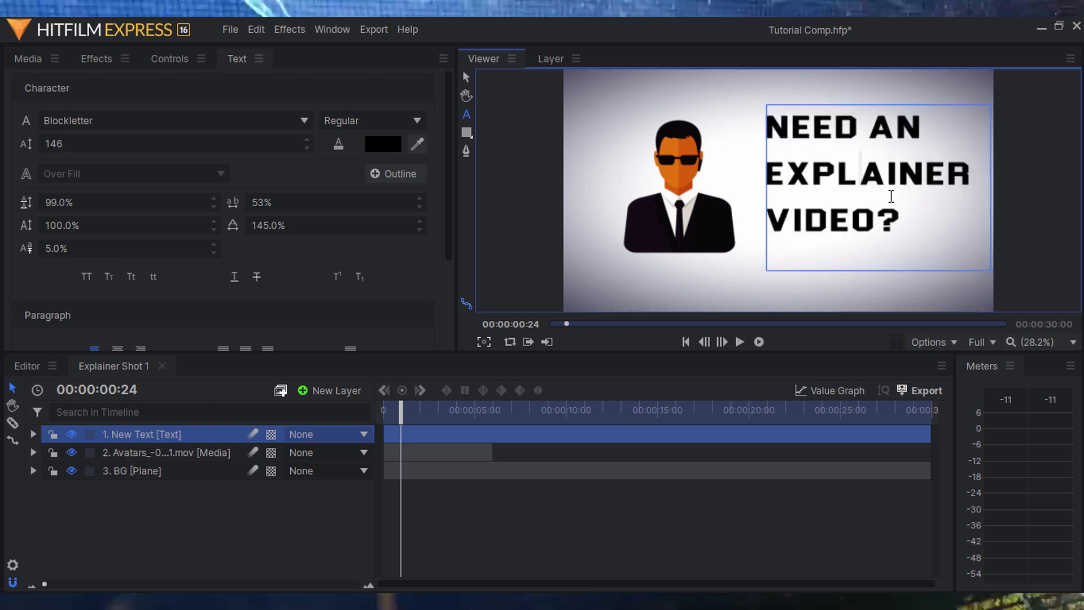
# Try underline and strikethrough on the whole heading and turn both off again.
pyautogui.hotkey('ctrl', 'a')
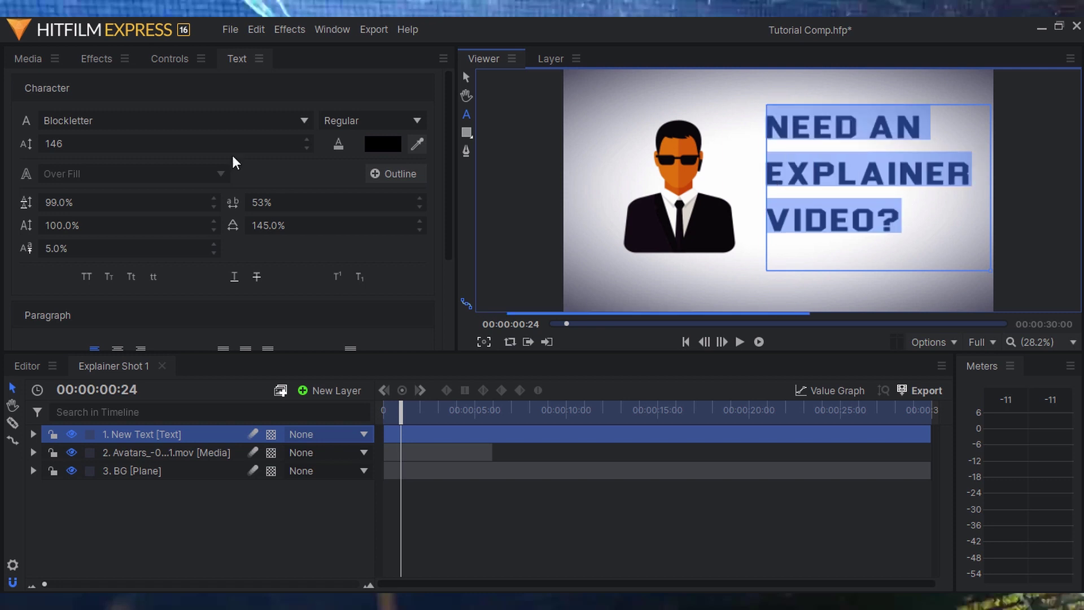
pyautogui.scroll(-1, 212, 272)
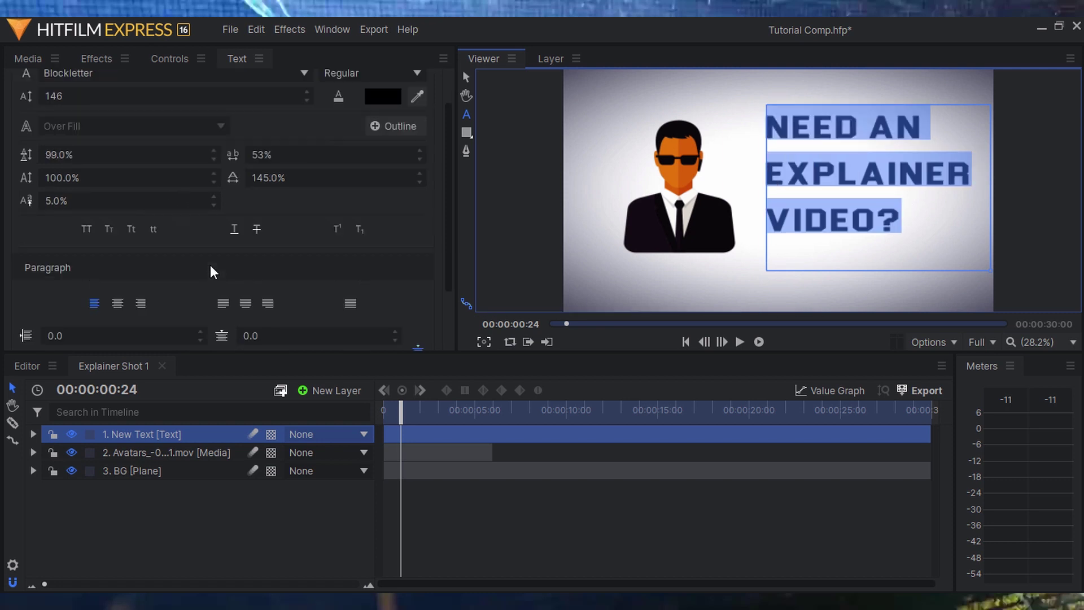
pyautogui.click(238, 230)
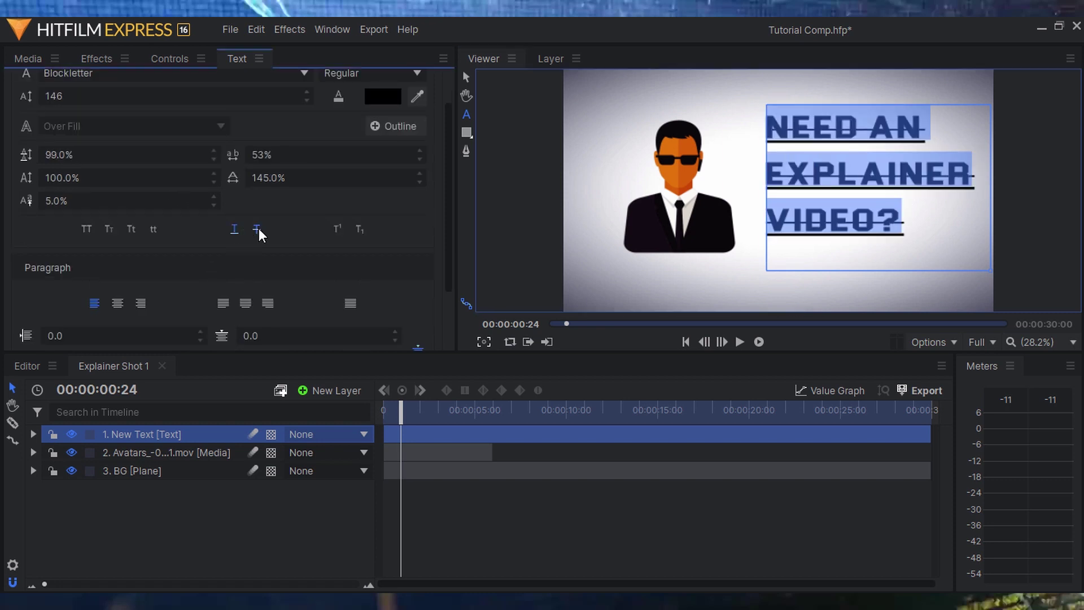
pyautogui.click(238, 231)
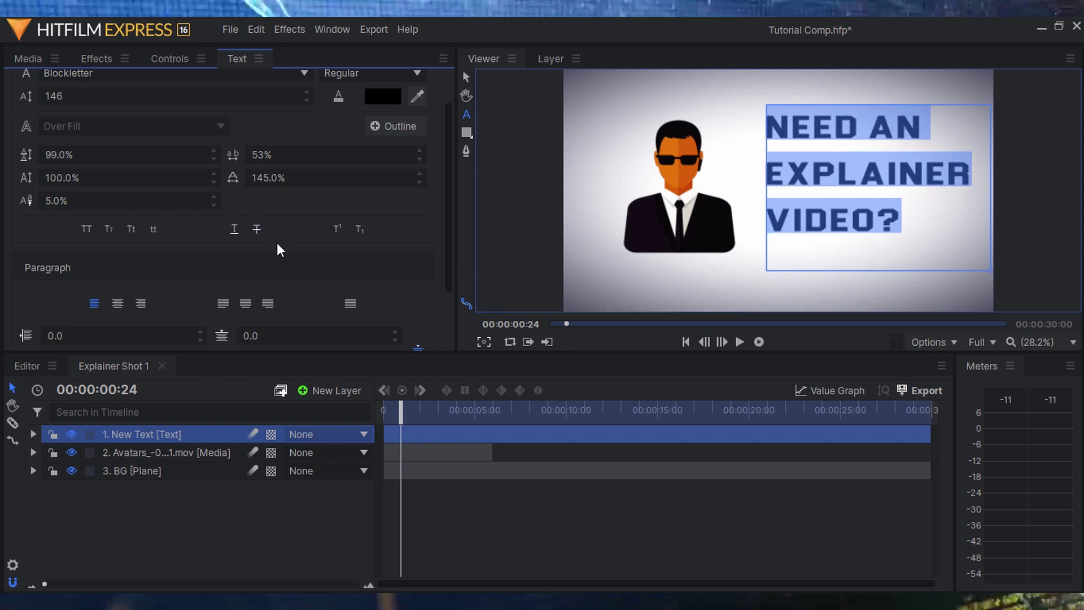
# Try superscript on the heading, turn it off again, and center the heading's text.
pyautogui.click(337, 229)
pyautogui.click(337, 229)
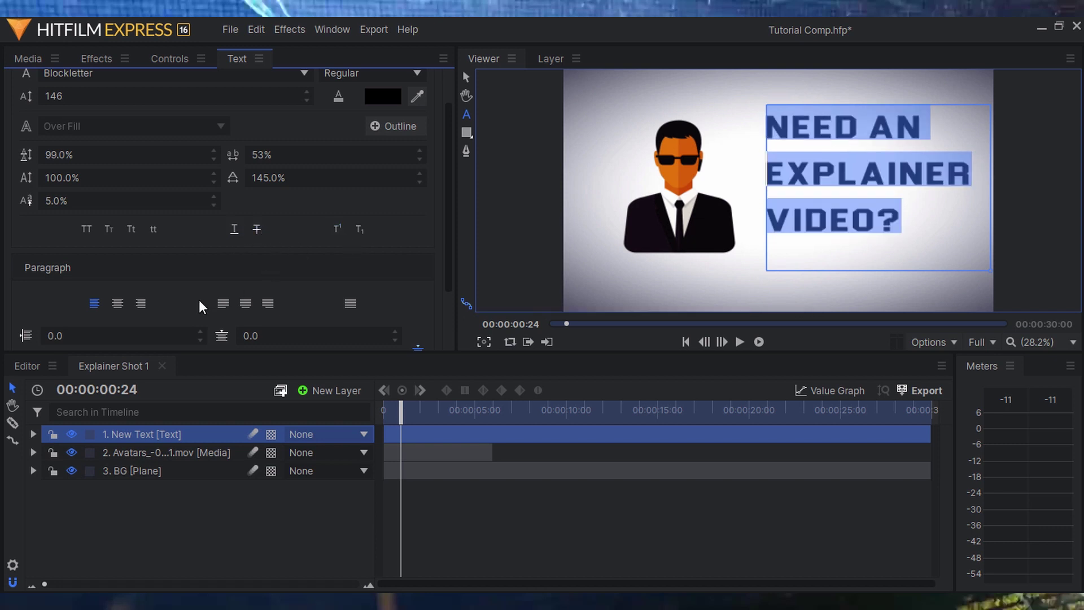
pyautogui.click(118, 304)
pyautogui.click(489, 84)
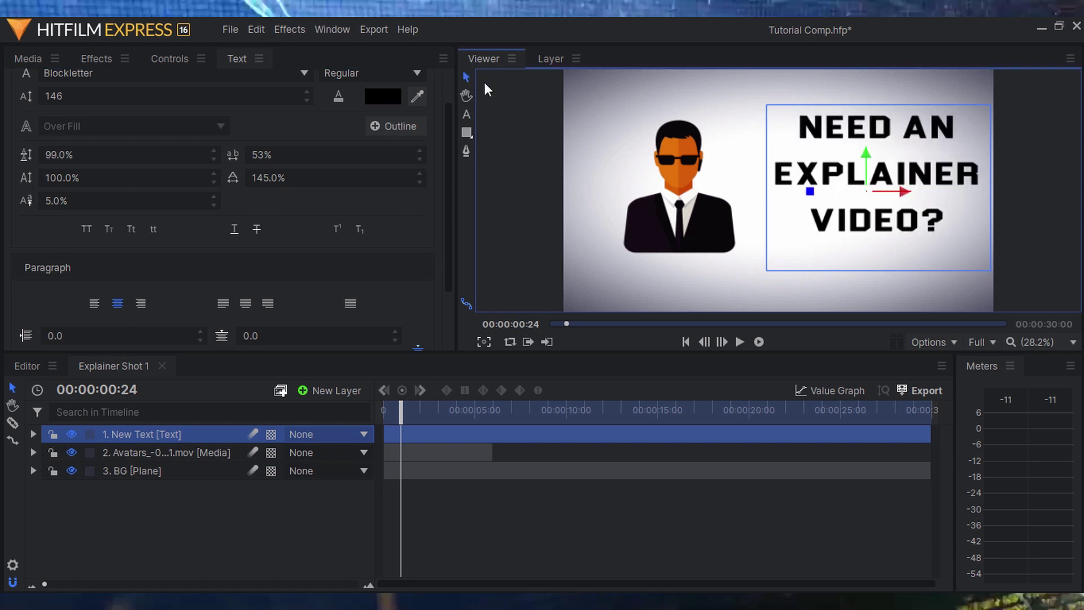
# Move the heading slightly left and down, shift the avatar slightly left, and deselect the layers.
pyautogui.moveTo(870, 194); pyautogui.dragTo(852, 197)
pyautogui.click(164, 452)
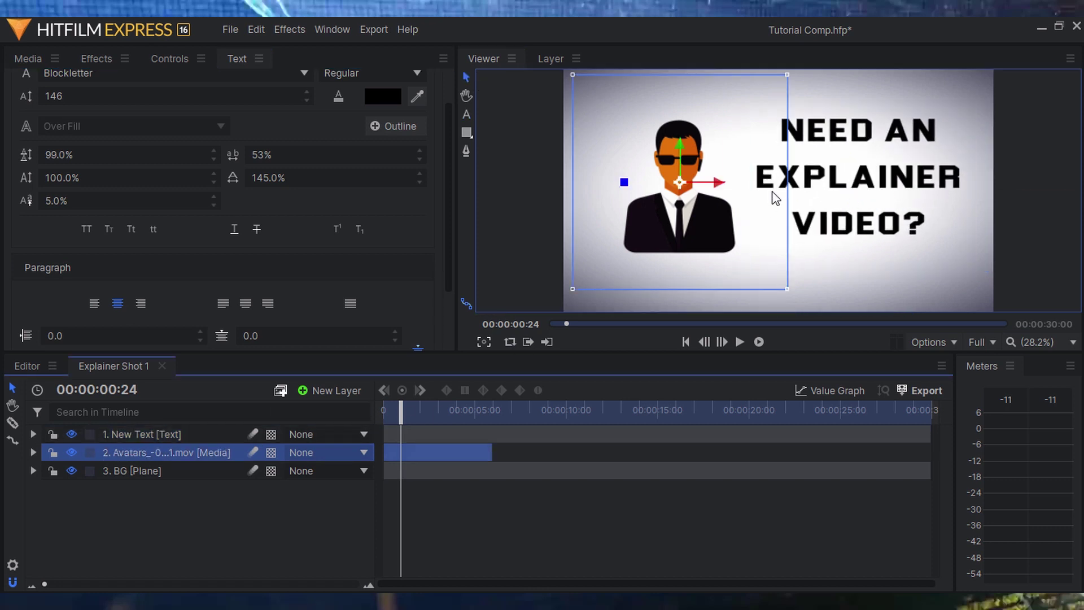
pyautogui.moveTo(727, 194)
pyautogui.mouseDown()
pyautogui.moveTo(706, 188)
pyautogui.moveTo(715, 192)
pyautogui.mouseUp()
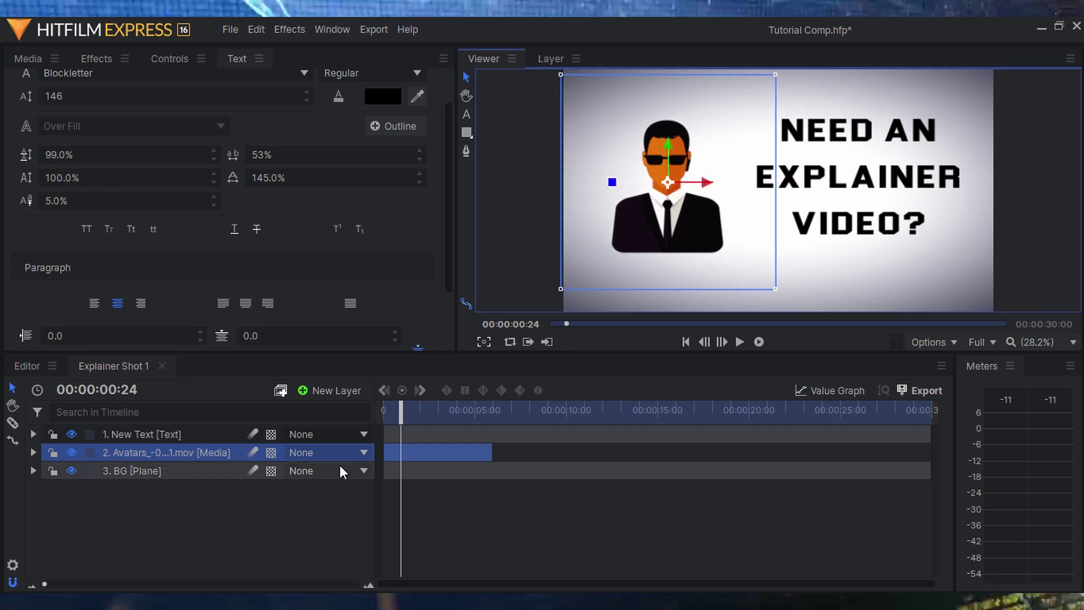
pyautogui.click(28, 59)
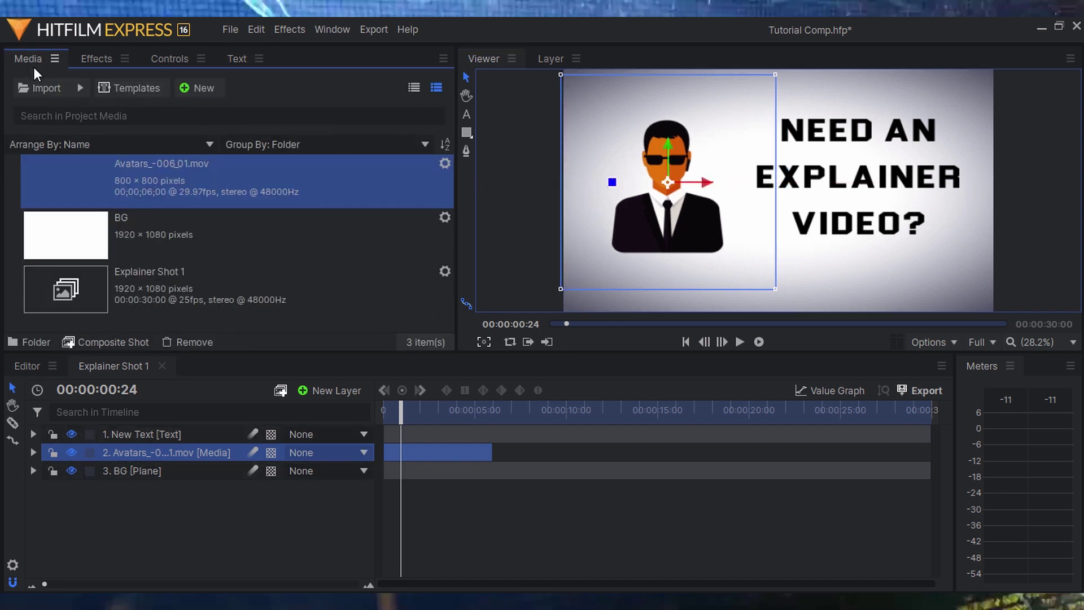
pyautogui.click(174, 493)
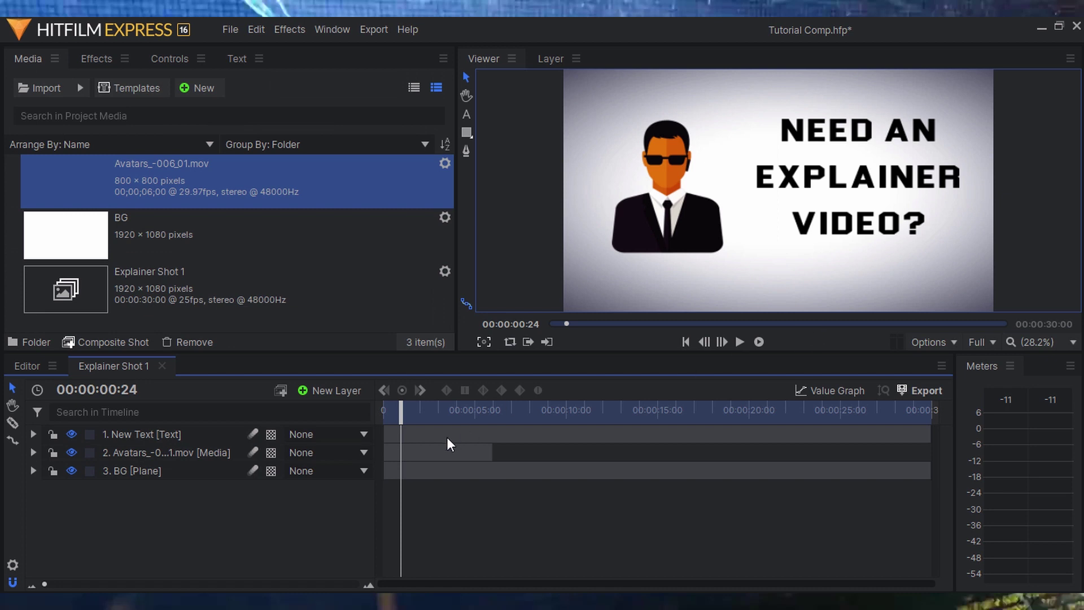
# Delay the text layer's start on the timeline to 00:00:00:10, checking its timing against the avatar in a preview.
pyautogui.moveTo(406, 414); pyautogui.dragTo(327, 411)
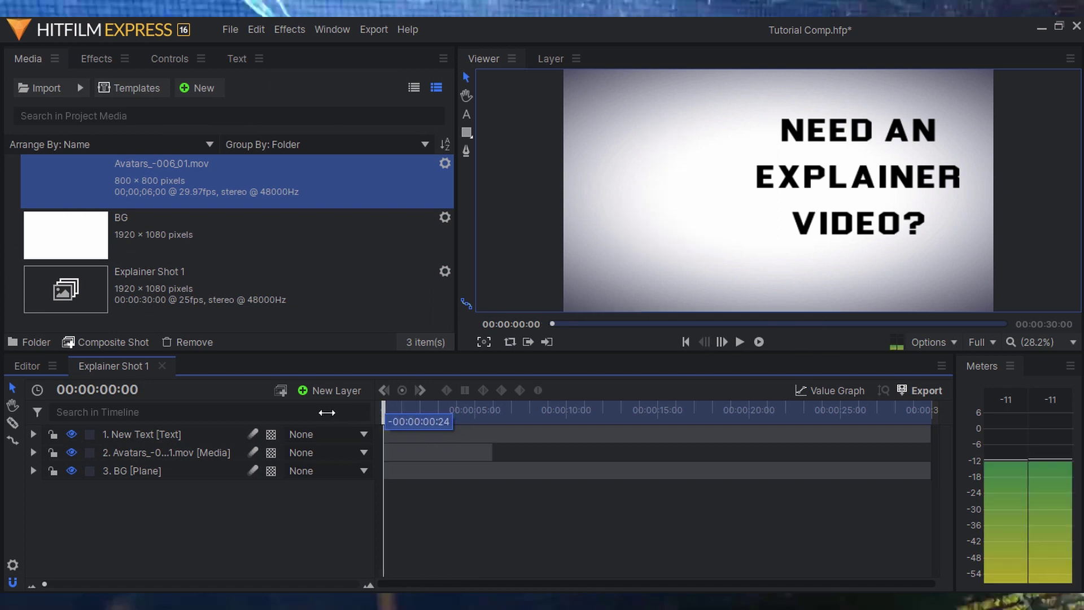
pyautogui.click(158, 439)
pyautogui.moveTo(423, 435); pyautogui.dragTo(432, 435)
pyautogui.click(759, 341)
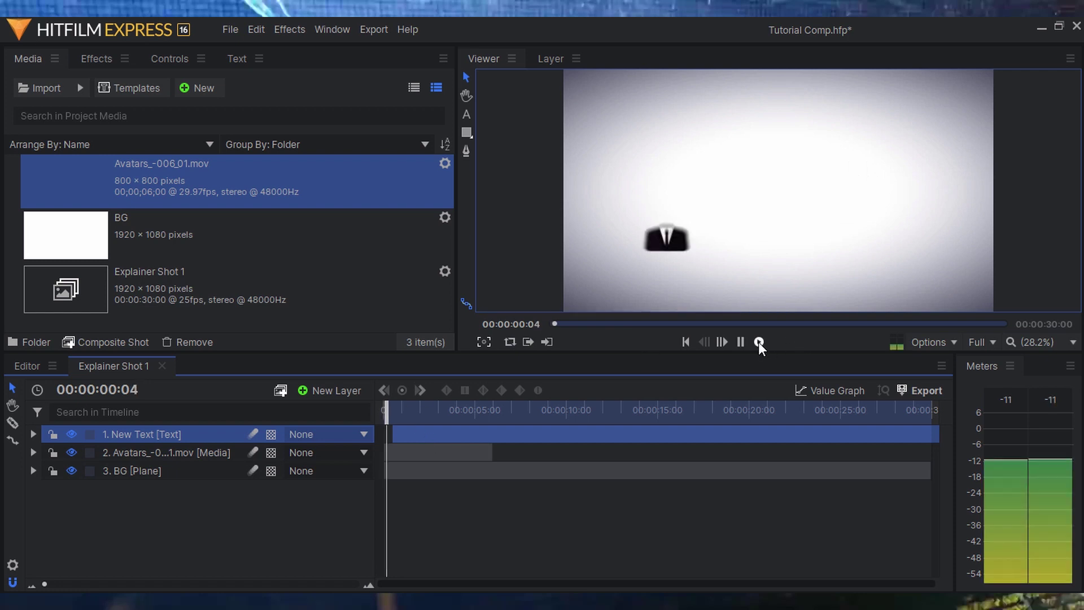
pyautogui.click(759, 342)
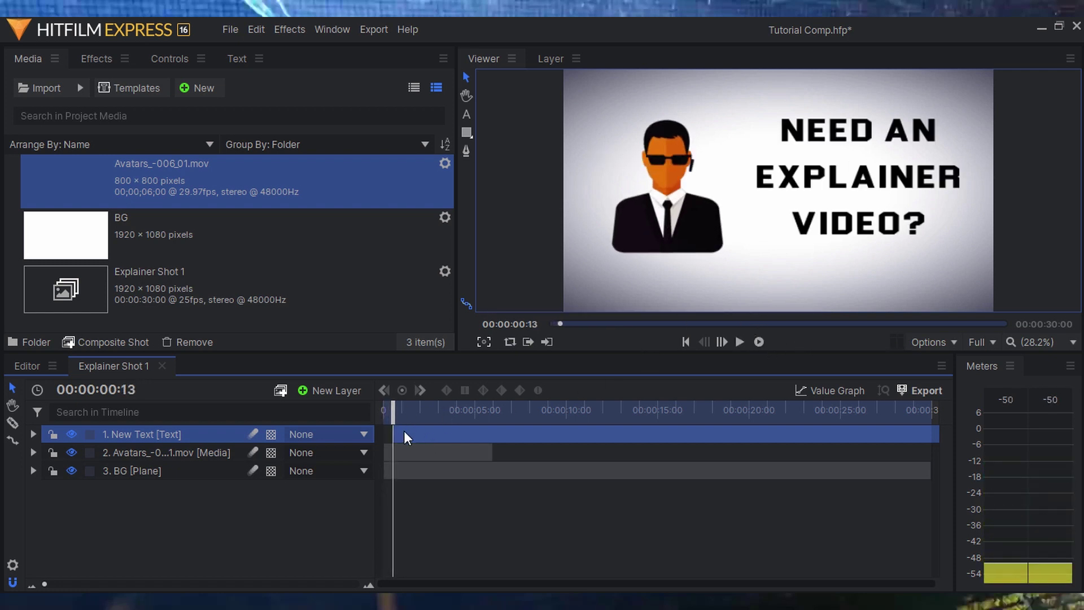
pyautogui.click(332, 235)
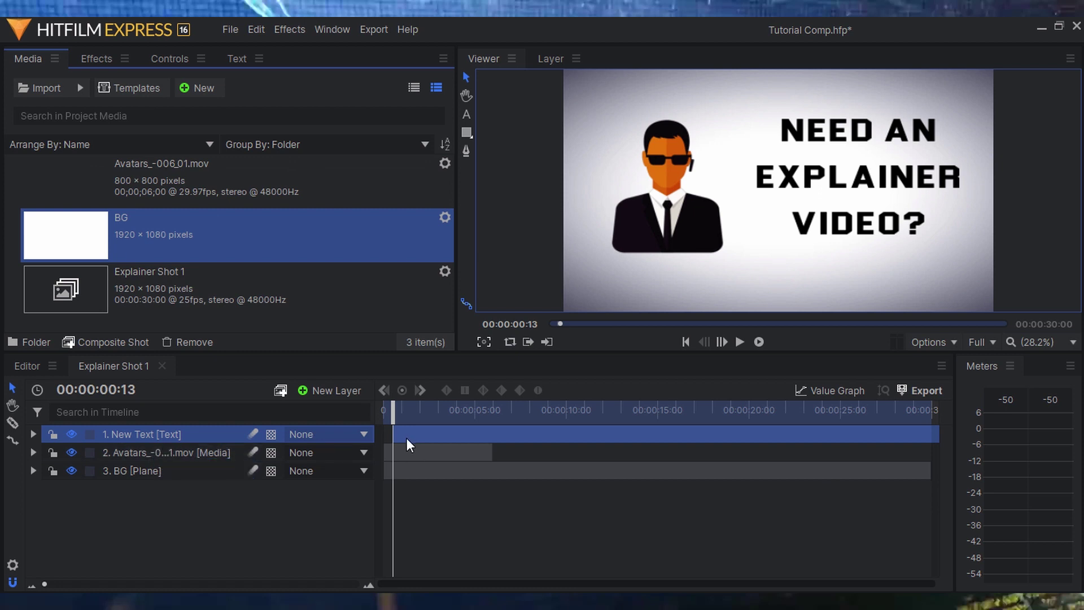
pyautogui.scroll(6, 407, 437)
pyautogui.moveTo(647, 415); pyautogui.dragTo(616, 432)
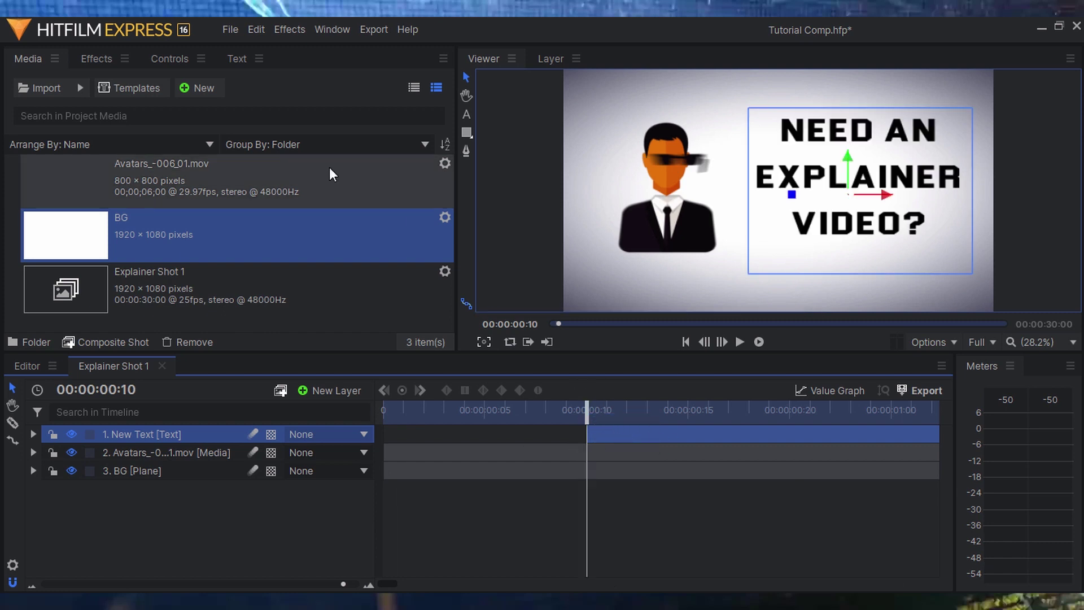
# Enable Scale keyframing on the text layer at 00:00:00:10 and set the scale to 0%.
pyautogui.click(169, 59)
pyautogui.click(13, 141)
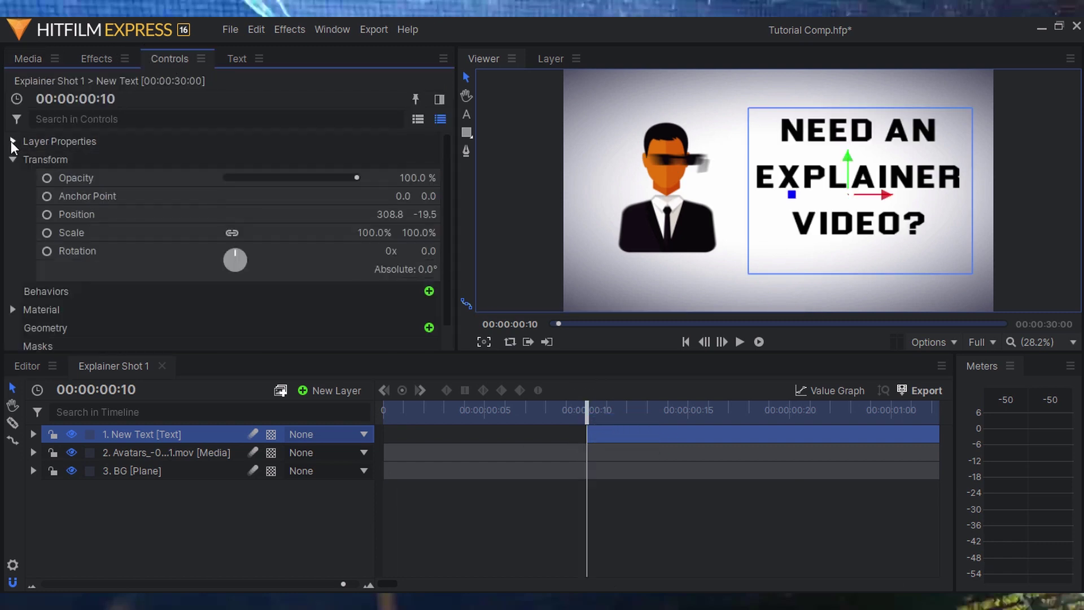
pyautogui.click(46, 234)
pyautogui.click(365, 239)
pyautogui.press('Return')
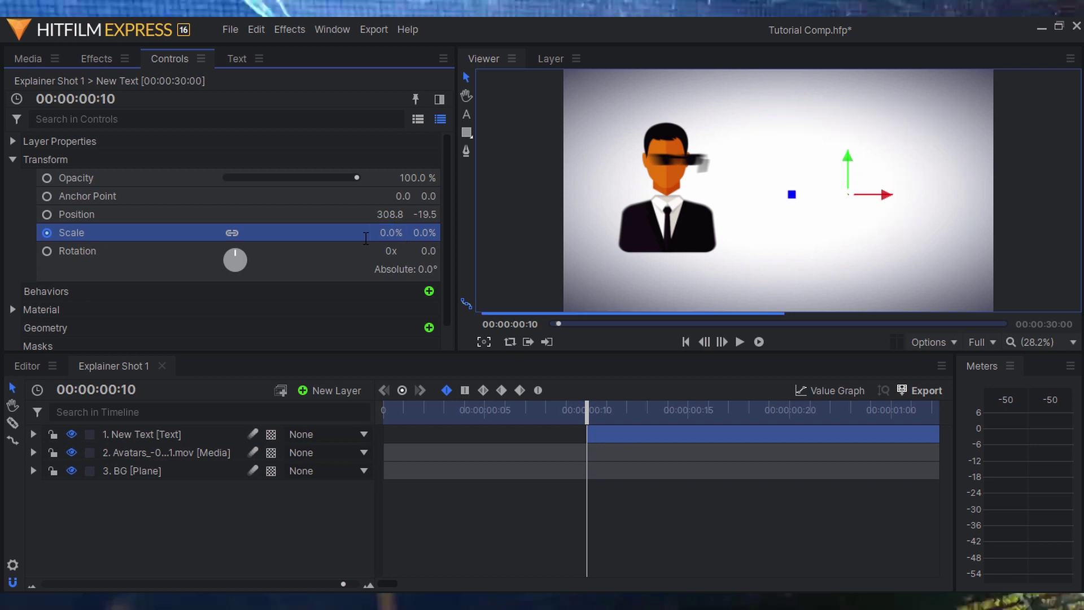
# Advance four frames to 00:00:00:14 and key the text layer's scale at 120%.
pyautogui.click(722, 338)
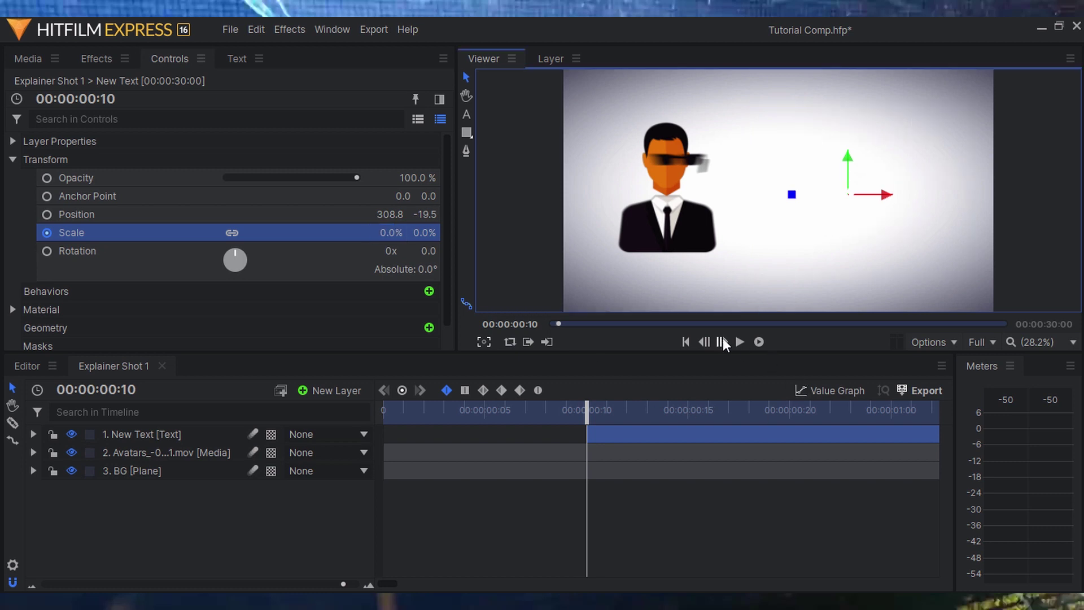
pyautogui.click(723, 339)
pyautogui.click(722, 339)
pyautogui.click(723, 342)
pyautogui.click(399, 232)
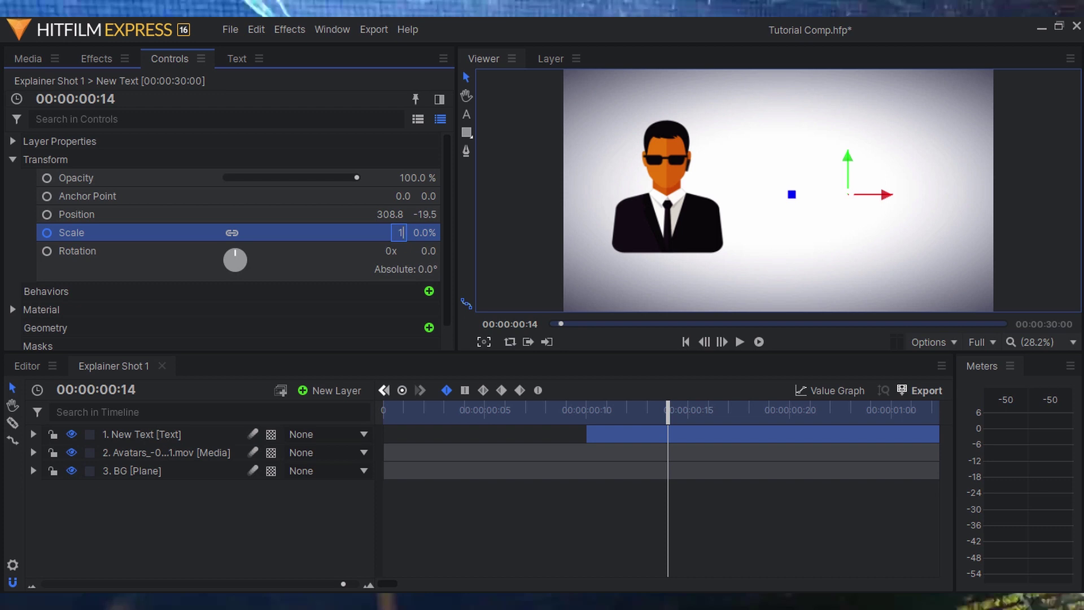
pyautogui.write('120')
pyautogui.press('Return')
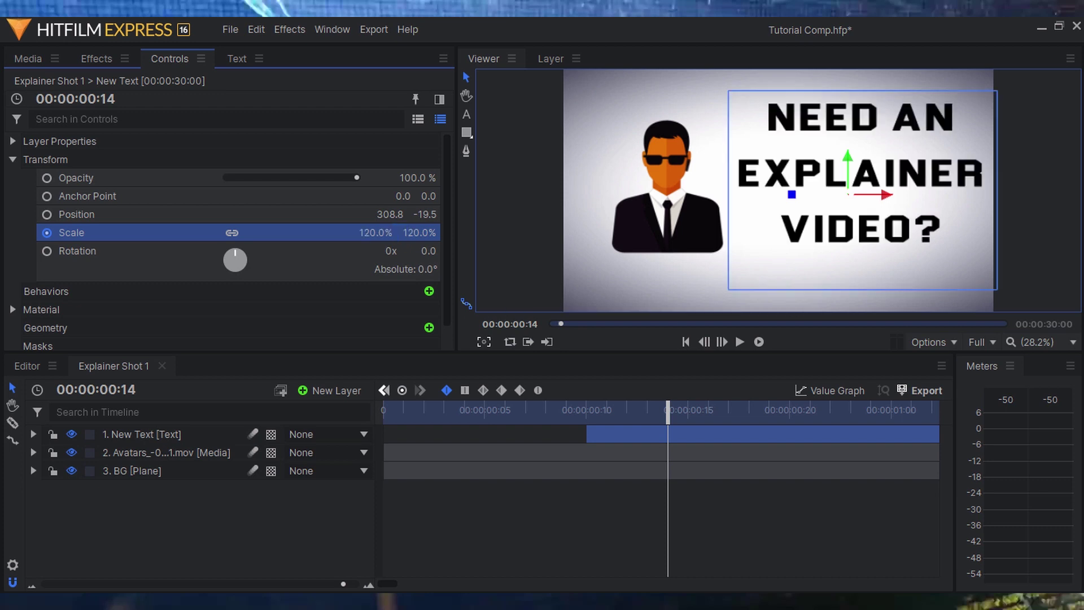
# Advance two frames to 00:00:00:16 and key the text layer's scale at 100%.
pyautogui.click(721, 341)
pyautogui.click(720, 341)
pyautogui.click(384, 232)
pyautogui.write('100')
pyautogui.press('Return')
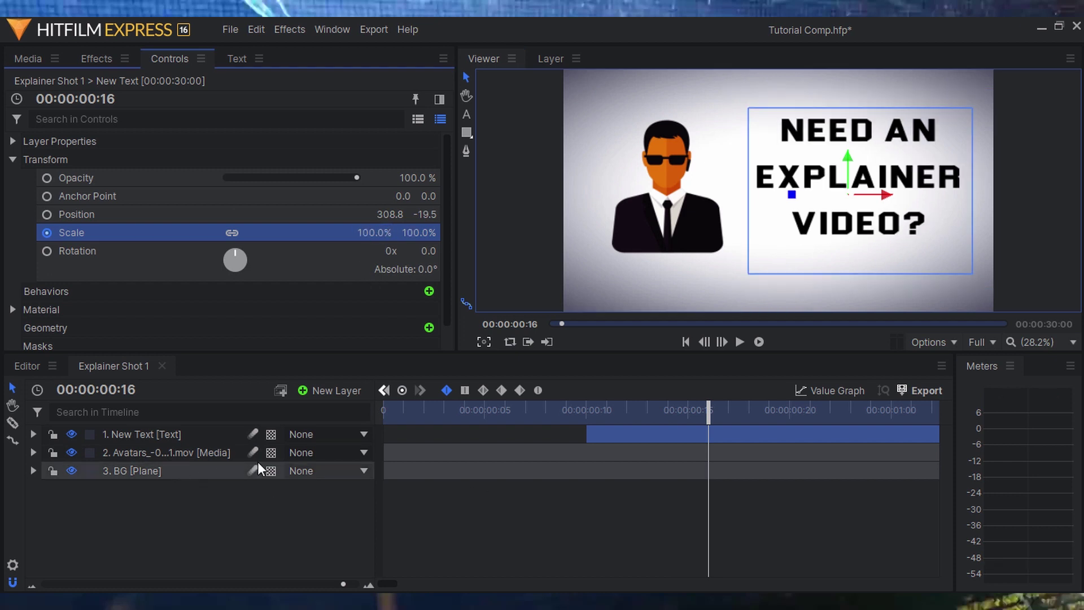
# Play and scrub through the heading's scale animation to review its pop-in.
pyautogui.click(569, 411)
pyautogui.press('space')
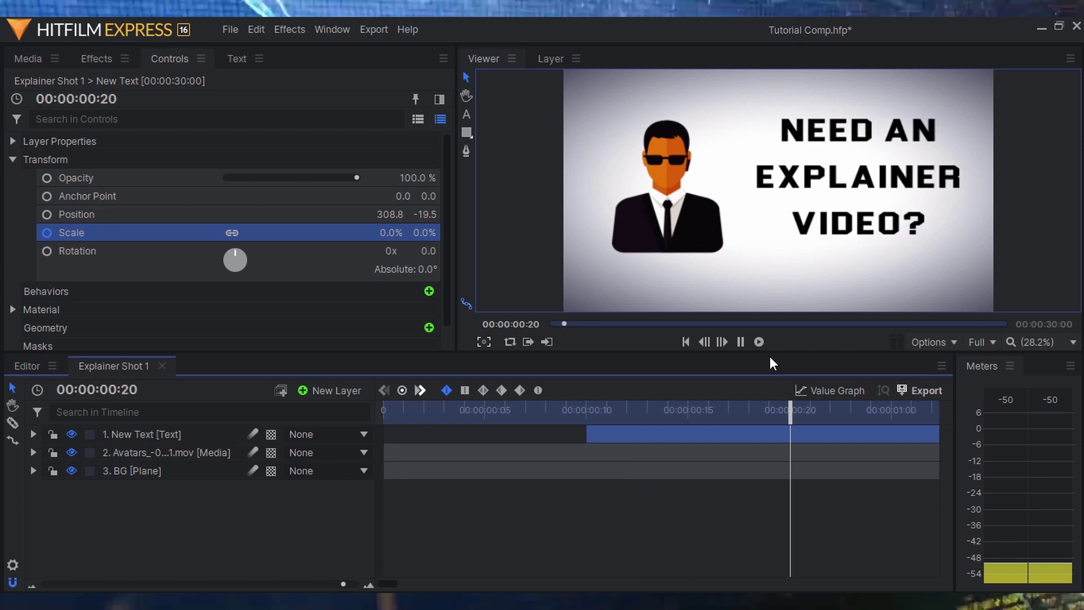
pyautogui.click(586, 409)
pyautogui.moveTo(585, 409); pyautogui.dragTo(648, 411)
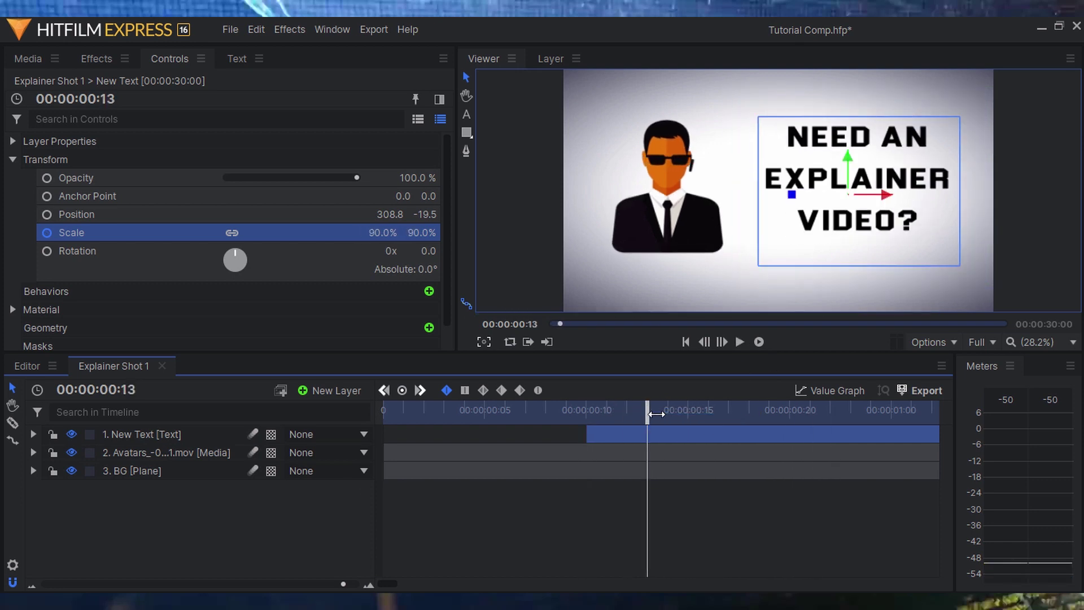
pyautogui.moveTo(655, 414); pyautogui.dragTo(618, 412)
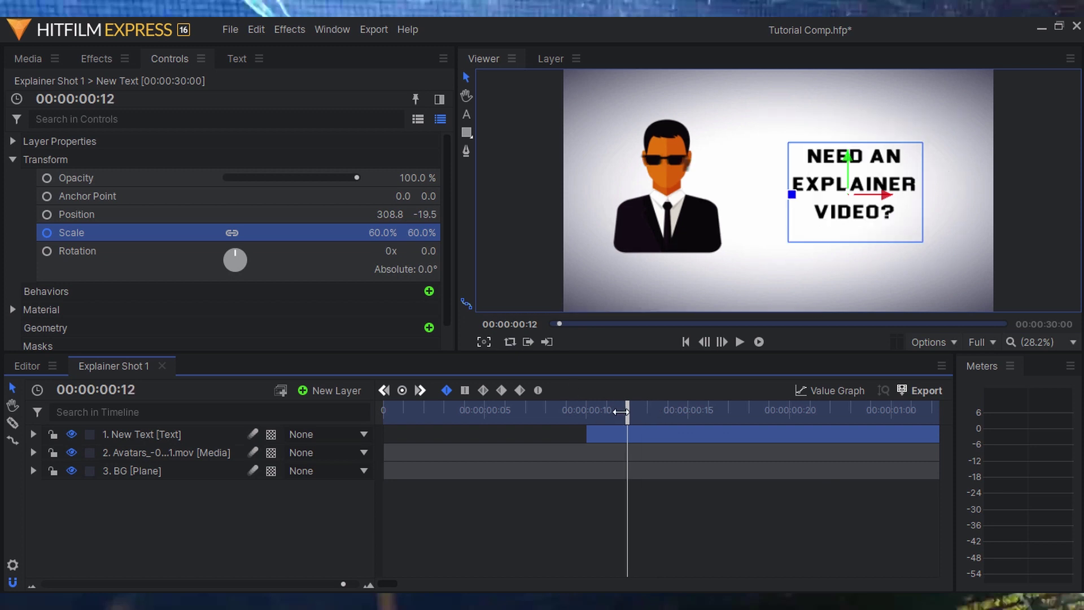
# Enable motion blur on the text layer, preview the animation, and return to the start of the shot.
pyautogui.click(154, 438)
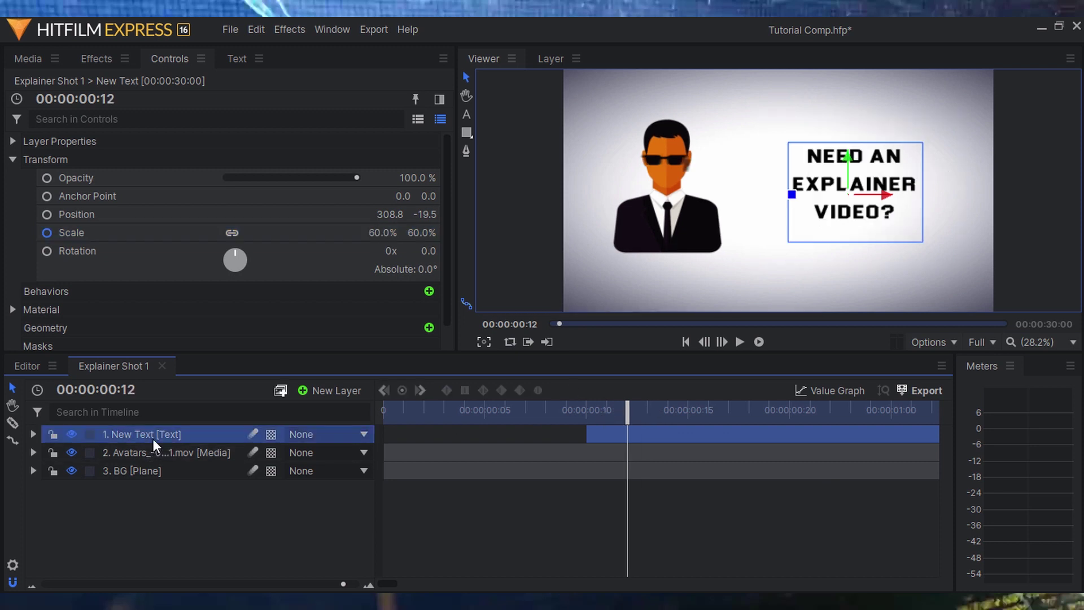
pyautogui.click(254, 434)
pyautogui.moveTo(583, 418); pyautogui.dragTo(544, 411)
pyautogui.press('space')
pyautogui.click(368, 415)
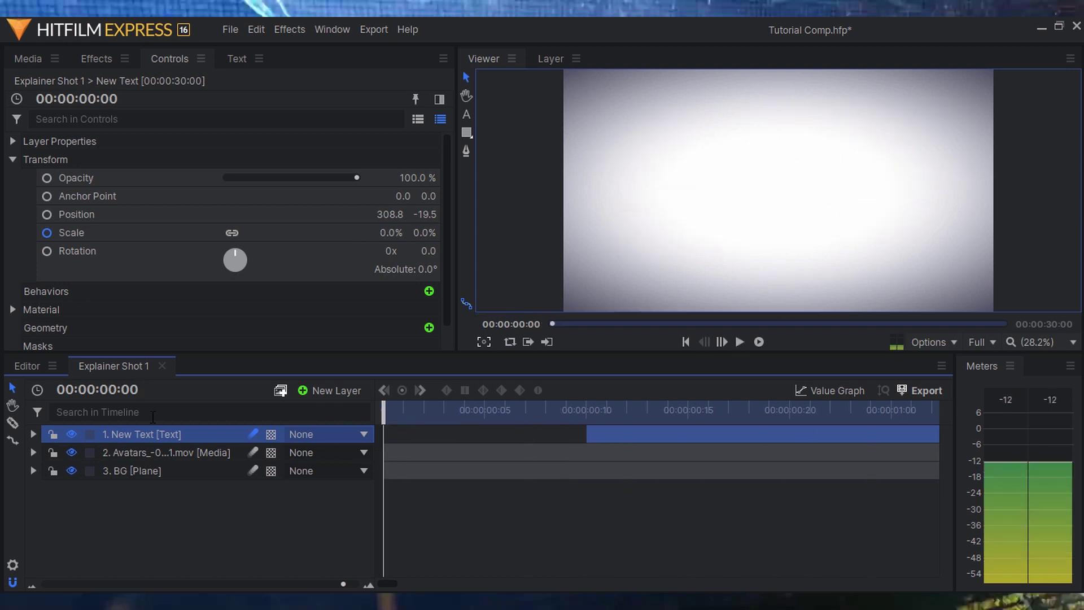
# Move the text layer's last two Scale keyframes one frame earlier, to 00:00:00:13 and 00:00:00:15.
pyautogui.click(34, 434)
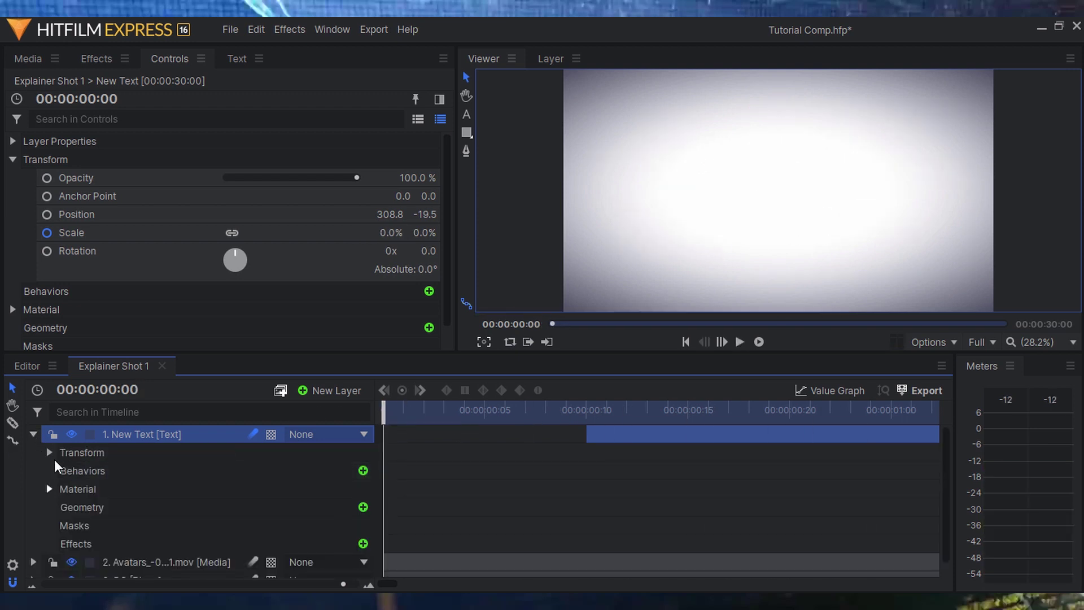
pyautogui.click(50, 452)
pyautogui.moveTo(689, 534); pyautogui.dragTo(743, 542)
pyautogui.keyDown('shift'); pyautogui.click(672, 528); pyautogui.keyUp('shift')
pyautogui.moveTo(672, 528); pyautogui.dragTo(654, 531)
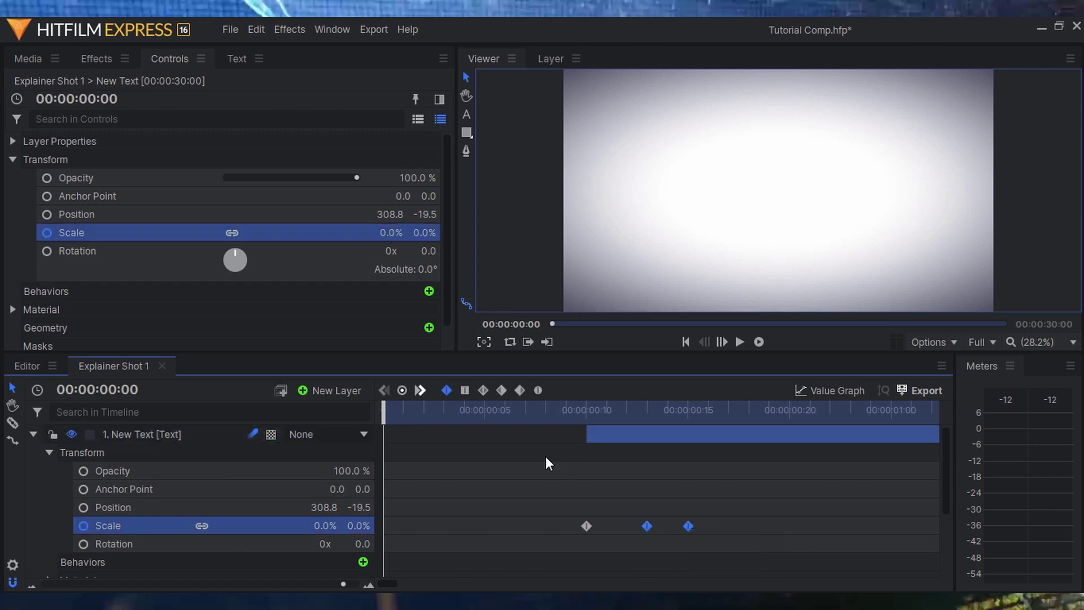
# Play the shot from the start to review the retimed heading animation, and collapse the text layer's properties.
pyautogui.click(546, 412)
pyautogui.click(390, 416)
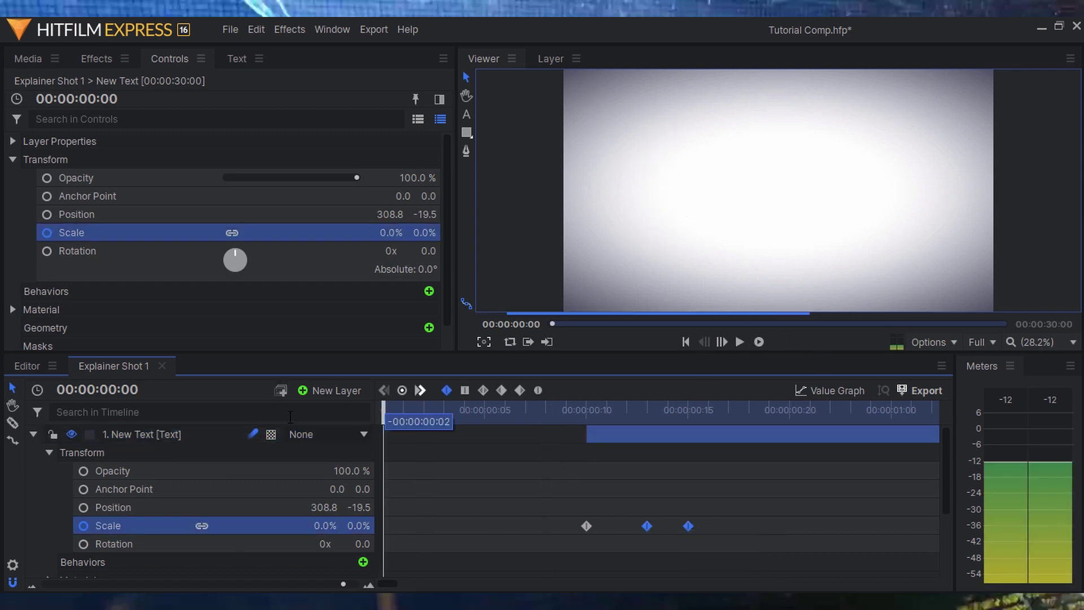
pyautogui.click(760, 343)
pyautogui.click(760, 343)
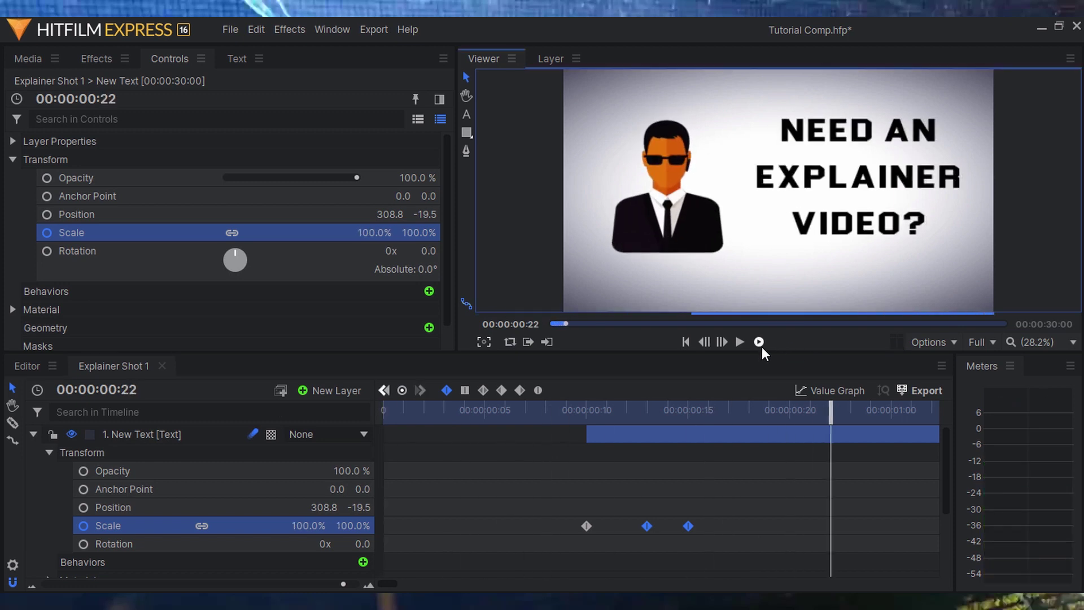
pyautogui.press('space')
pyautogui.press('space')
pyautogui.click(34, 435)
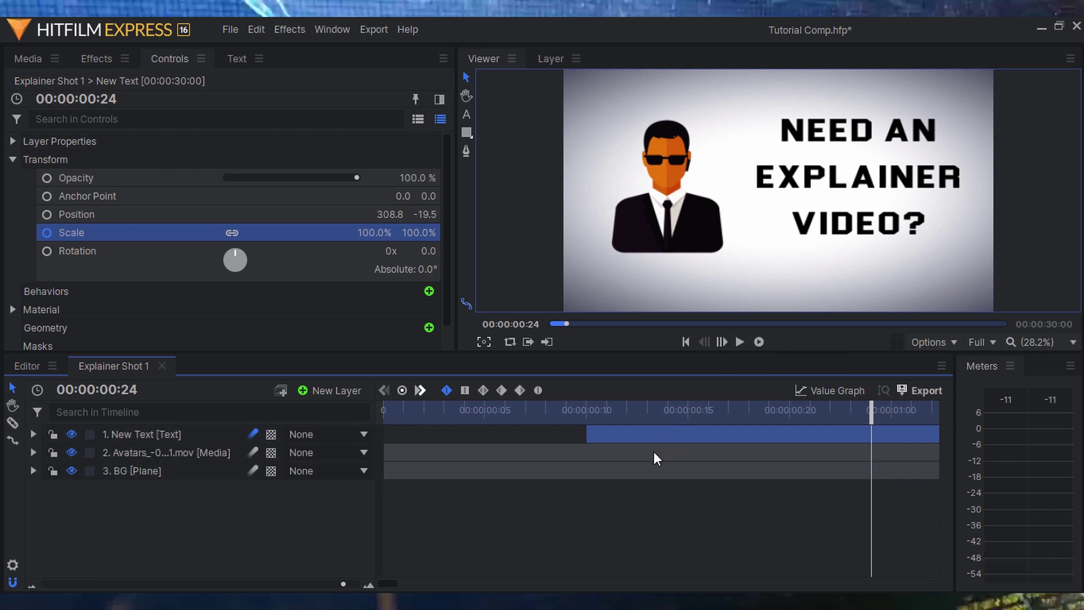
pyautogui.scroll(-3, 654, 452)
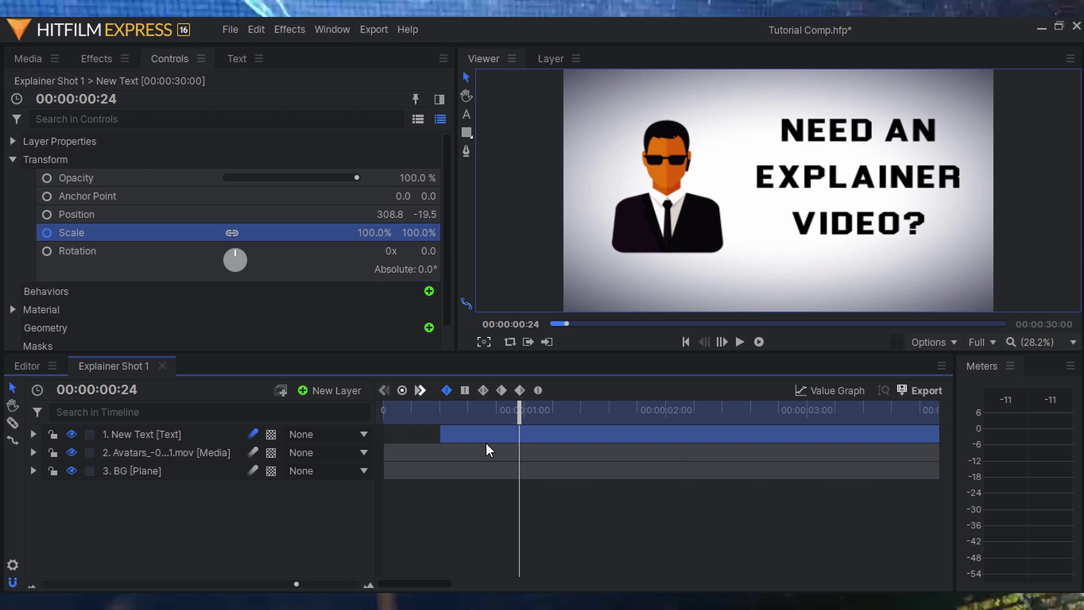
pyautogui.click(385, 411)
pyautogui.press('space')
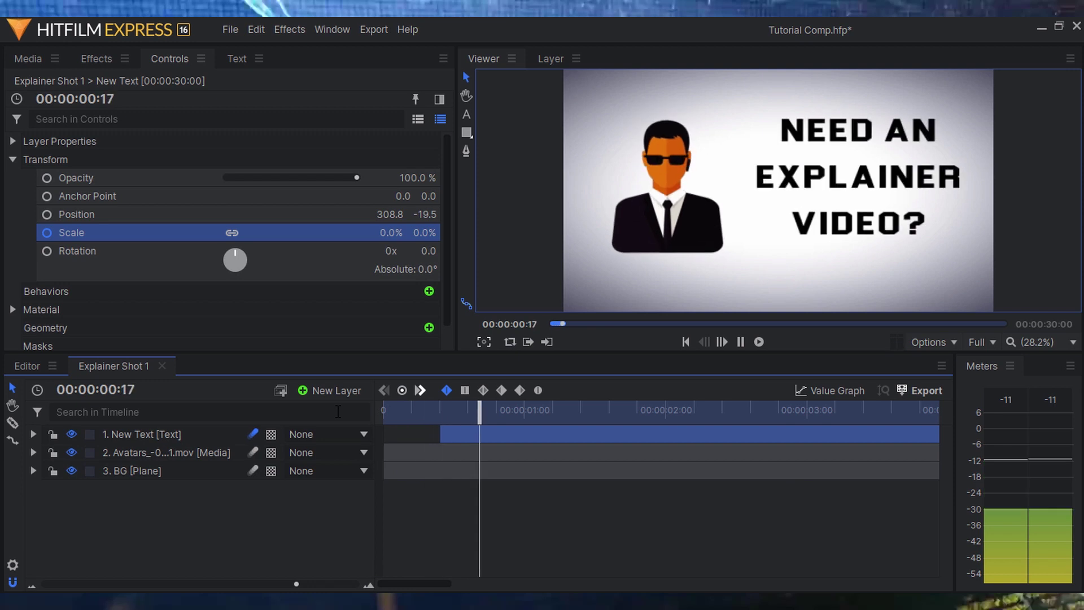
pyautogui.press('space')
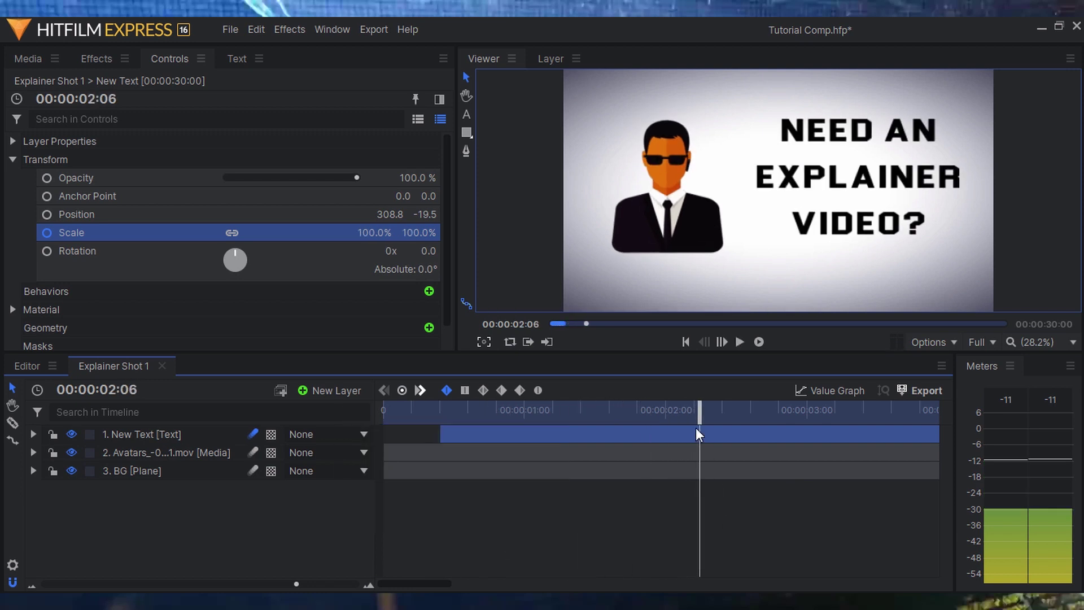
# Slice the text, avatar and BG layers at 00:00:02:00 and delete the parts after the cut.
pyautogui.moveTo(693, 414); pyautogui.dragTo(661, 412)
pyautogui.click(13, 423)
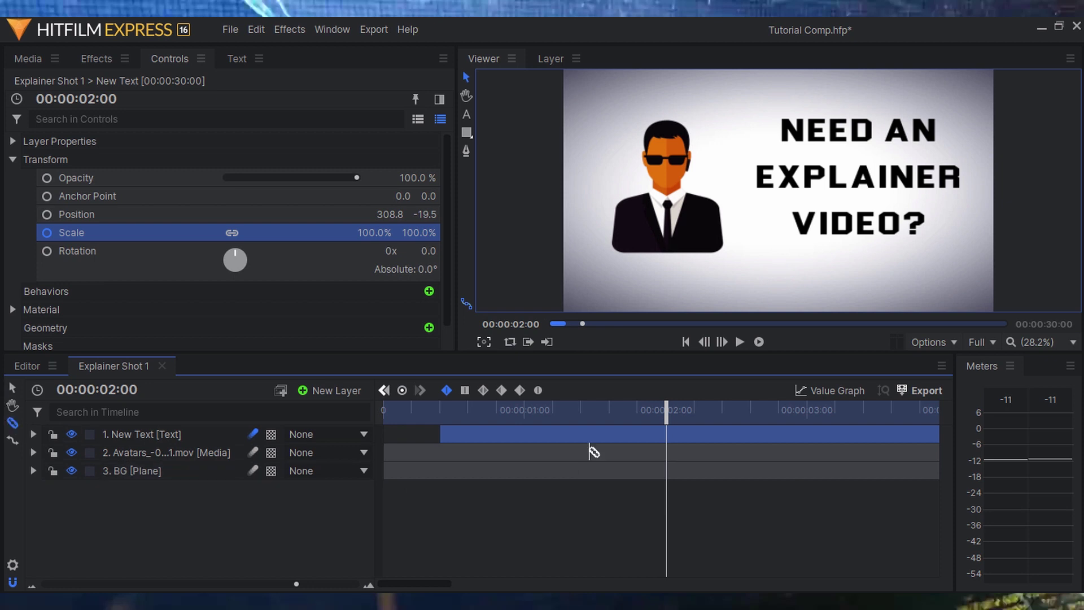
pyautogui.click(667, 434)
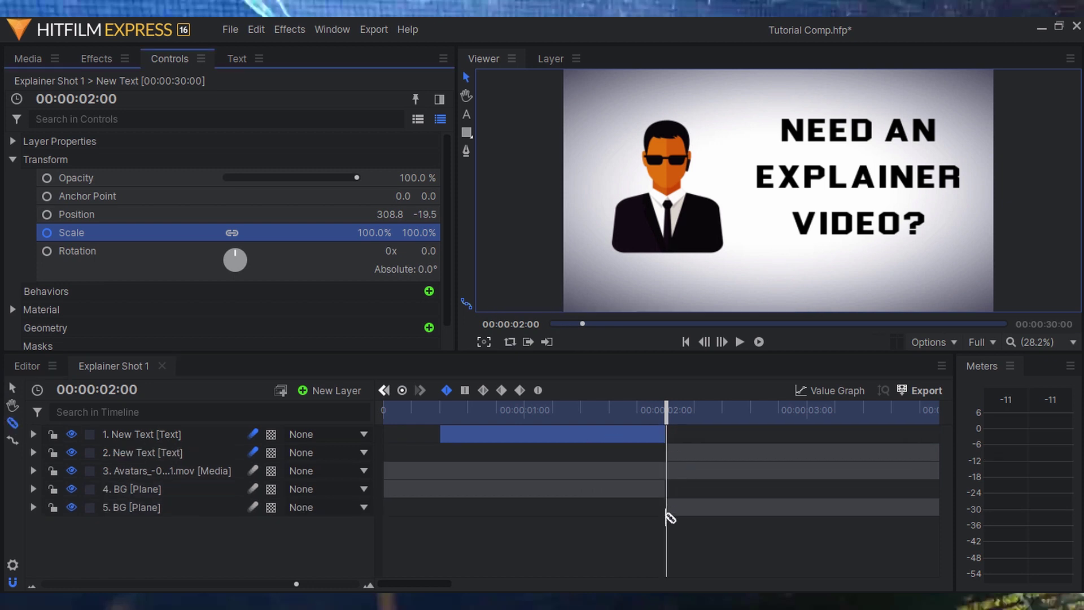
pyautogui.click(671, 472)
pyautogui.moveTo(747, 560); pyautogui.dragTo(706, 452)
pyautogui.press('Delete')
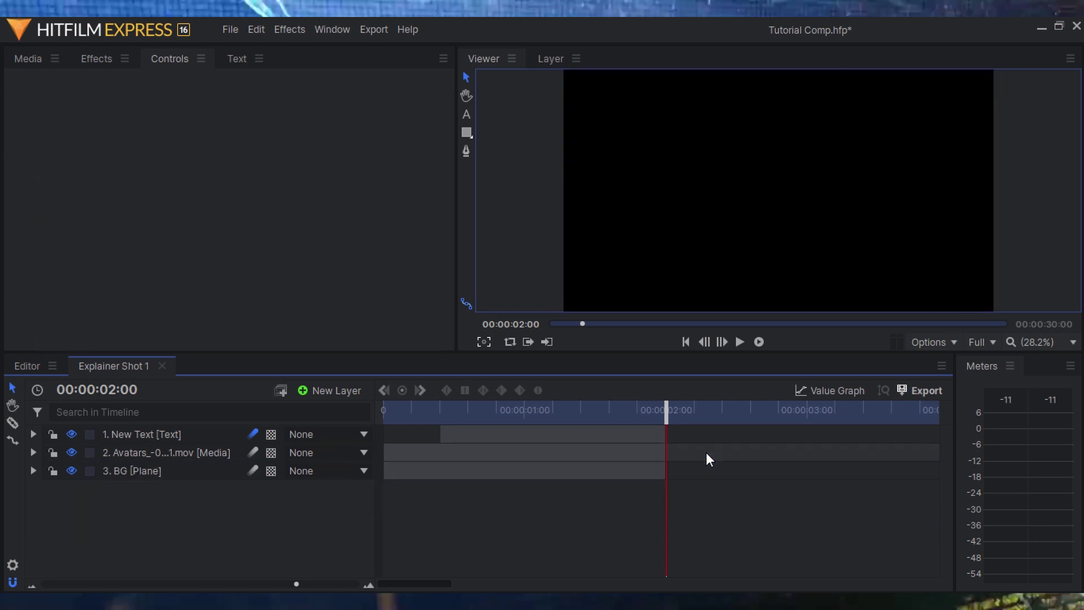
# Extend the end of the BG layer to just past 00:00:04:00 and show the project media.
pyautogui.moveTo(669, 470); pyautogui.dragTo(925, 470)
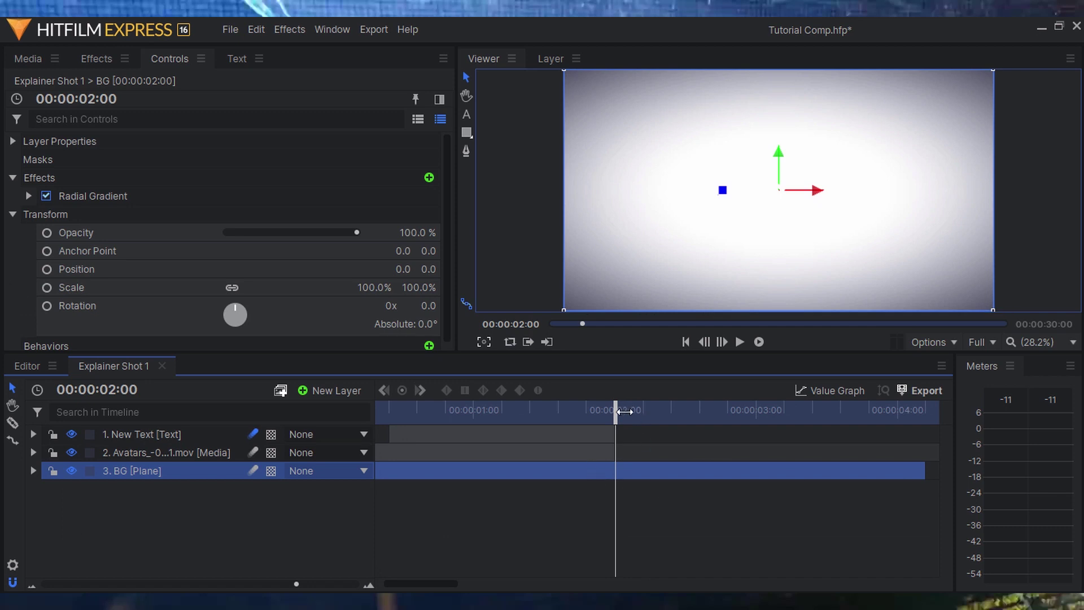
pyautogui.click(28, 58)
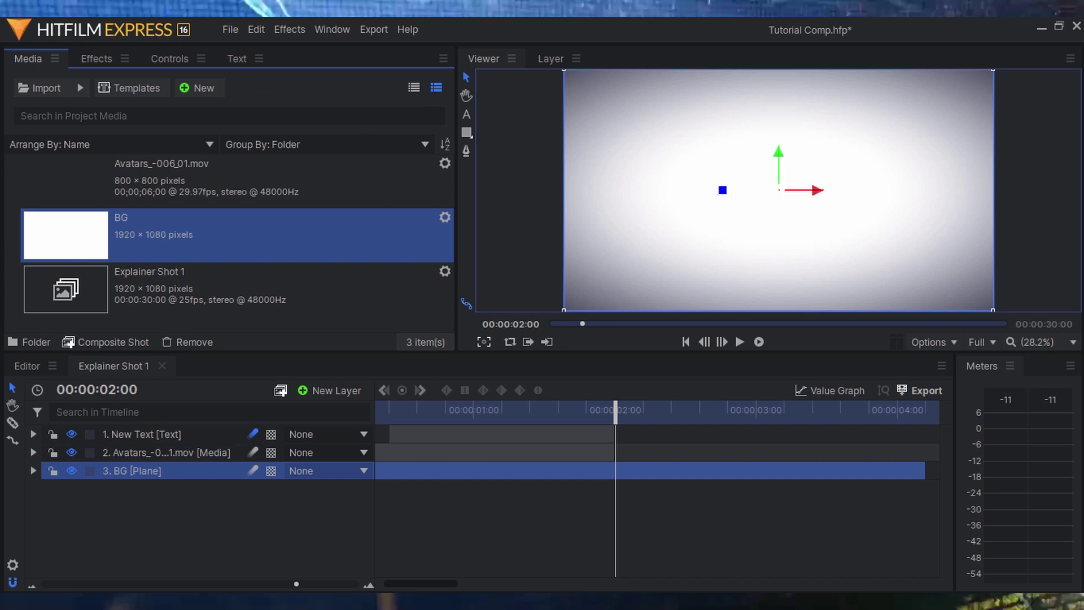
# Switch to File Explorer and import BUSINESS_-524_01.mov from the Mov > 16 Business folder into the HitFilm project media.
pyautogui.hotkey('alt', 'Tab')
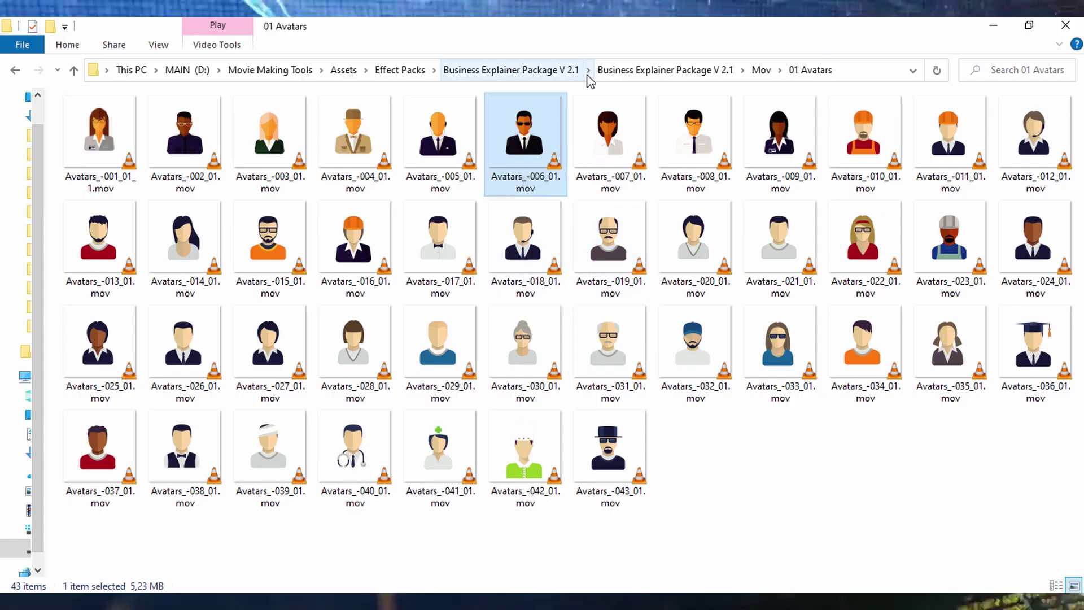
pyautogui.click(652, 70)
pyautogui.doubleClick(91, 138)
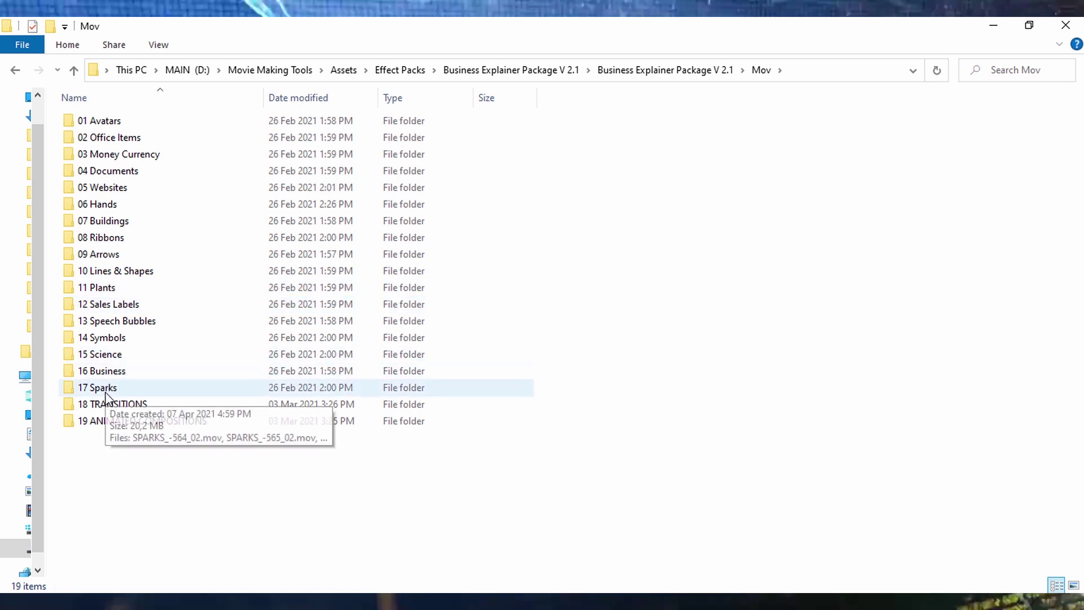
pyautogui.doubleClick(101, 371)
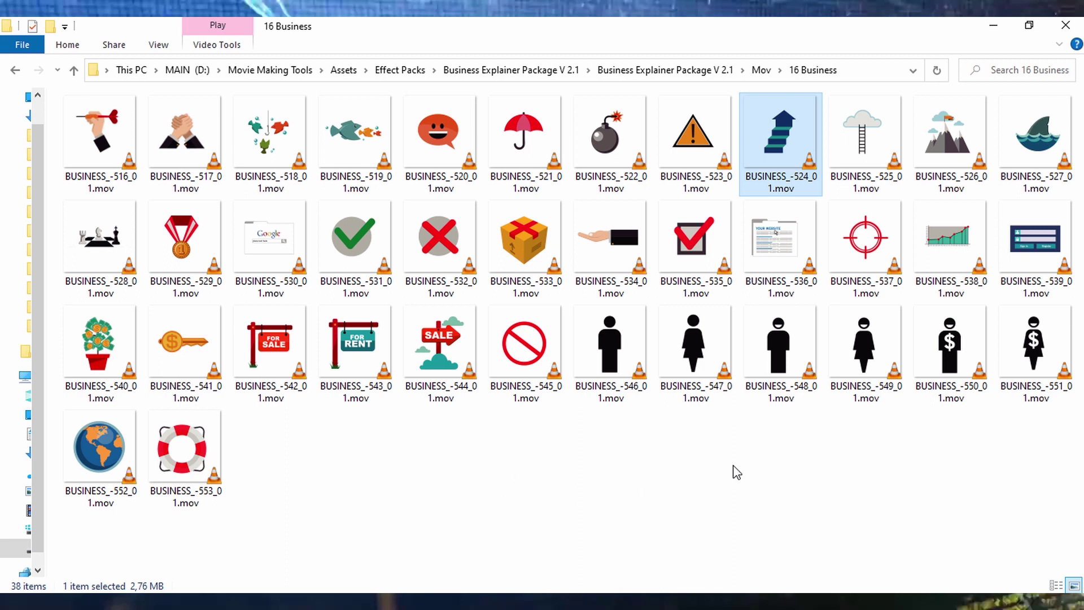
pyautogui.moveTo(787, 148); pyautogui.dragTo(230, 246)
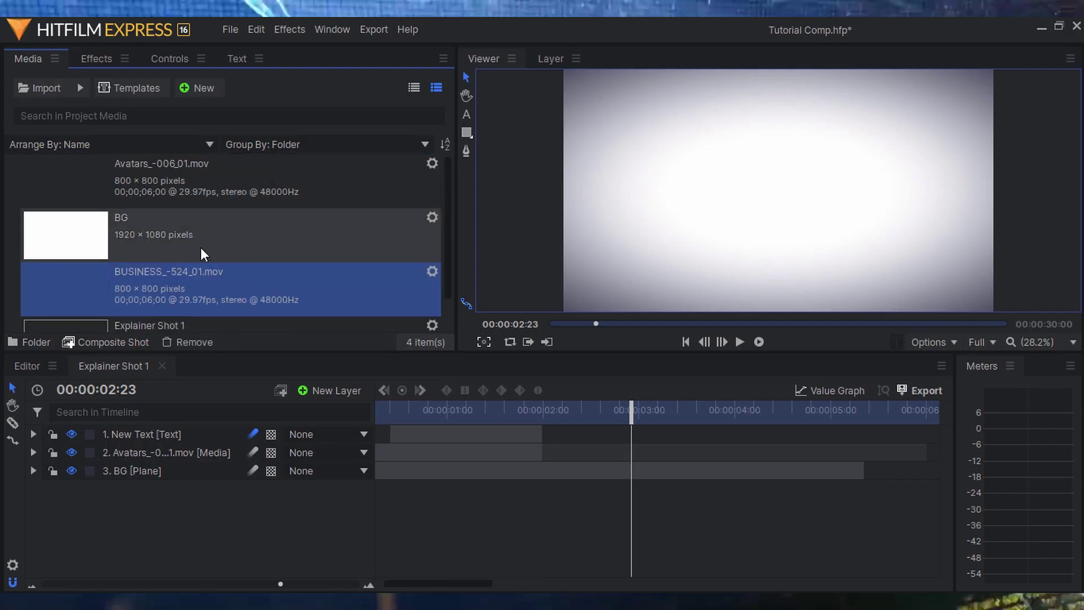
# Add BUSINESS_-524_01.mov as the top layer starting at 00:00:02:00 and move it to the frame's left side, at about -600, 7.
pyautogui.click(544, 402)
pyautogui.moveTo(111, 294); pyautogui.dragTo(594, 441)
pyautogui.press('space')
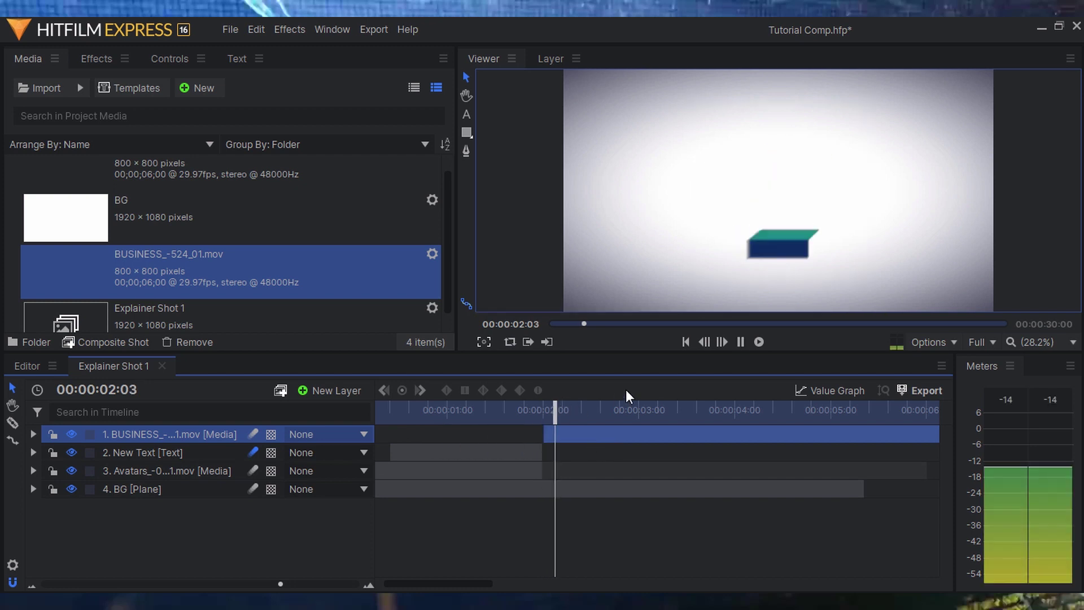
pyautogui.press('space')
pyautogui.moveTo(776, 198); pyautogui.dragTo(643, 193)
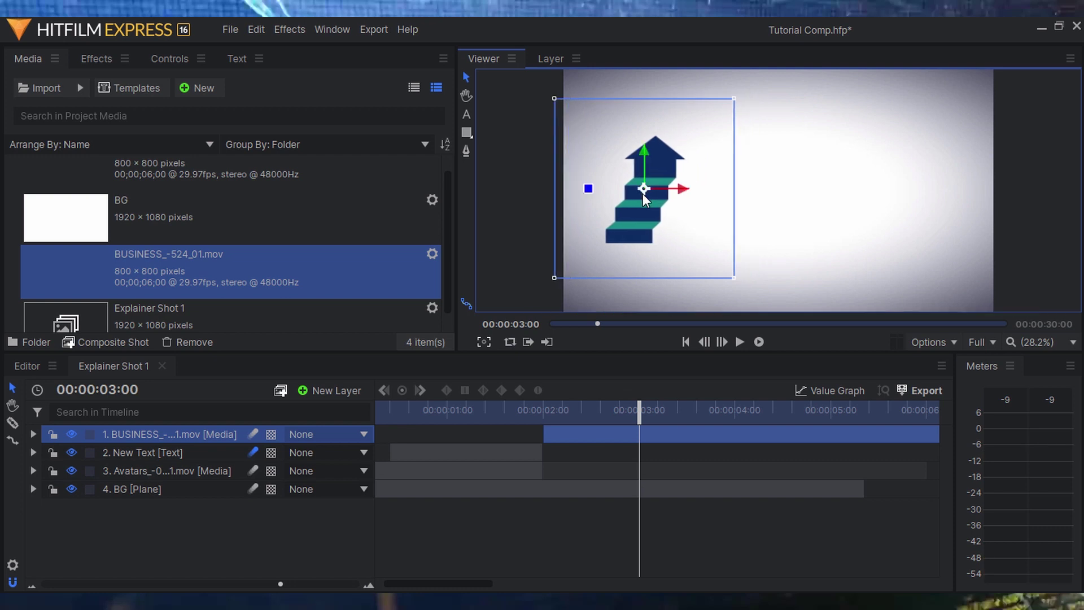
pyautogui.click(169, 59)
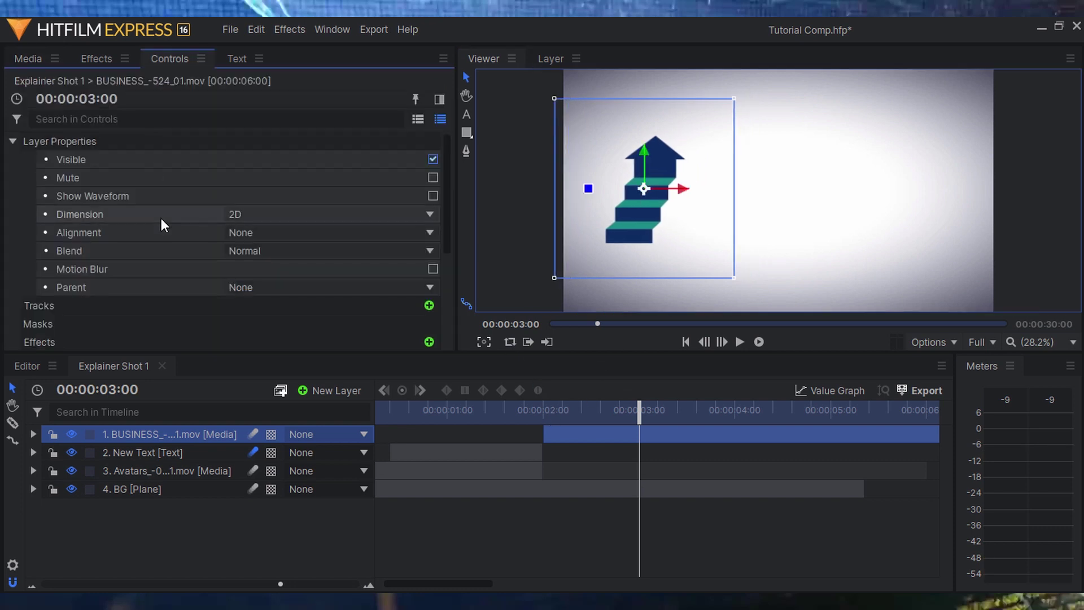
pyautogui.click(22, 59)
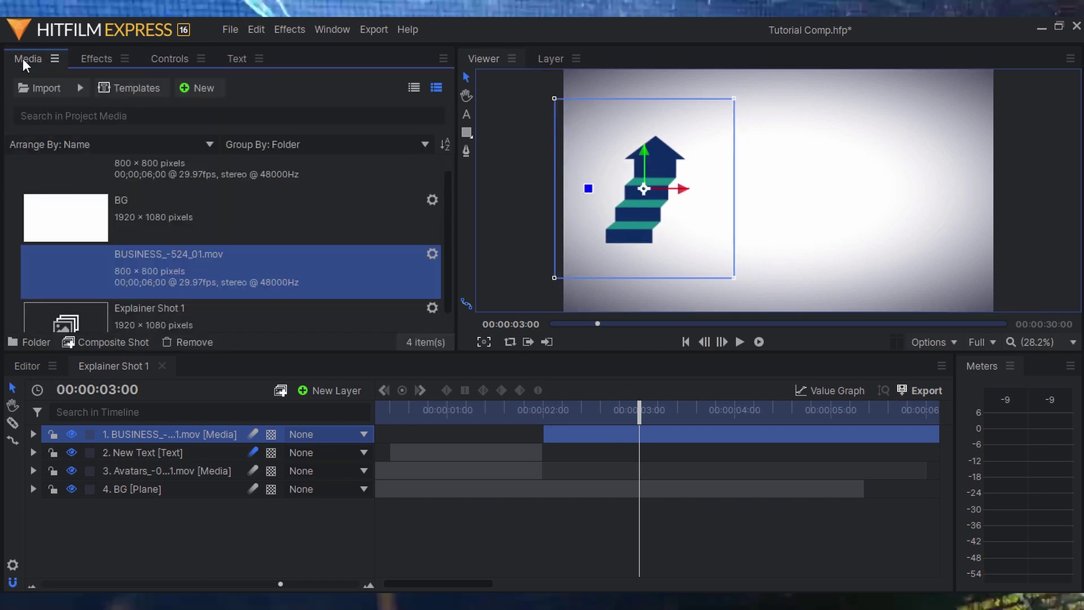
# Add a text box reading "WANT TO BOOST SALES?" on the right half of the frame, at about 243, -16.
pyautogui.click(467, 116)
pyautogui.moveTo(755, 102); pyautogui.dragTo(963, 278)
pyautogui.write('WANT TO')
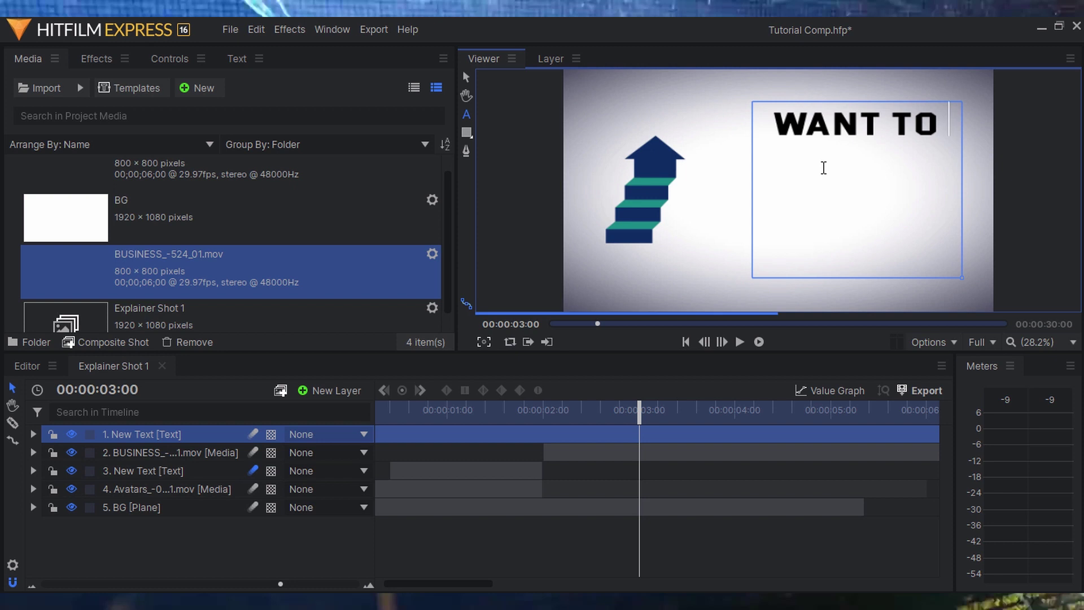
pyautogui.press('Return')
pyautogui.write('BOOST SALES')
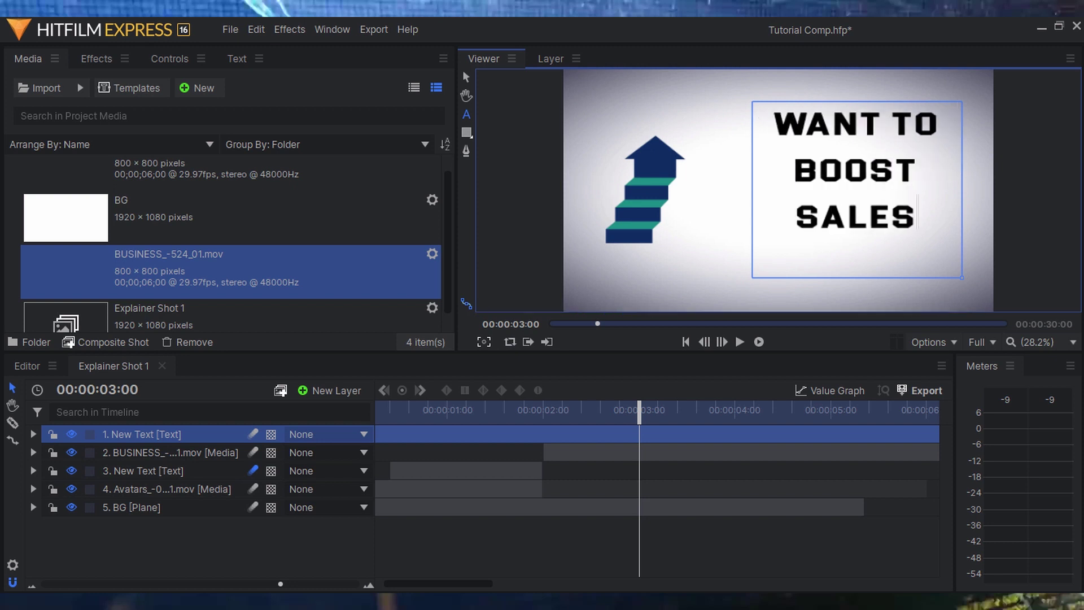
pyautogui.write('?')
pyautogui.click(466, 76)
pyautogui.moveTo(874, 200); pyautogui.dragTo(849, 204)
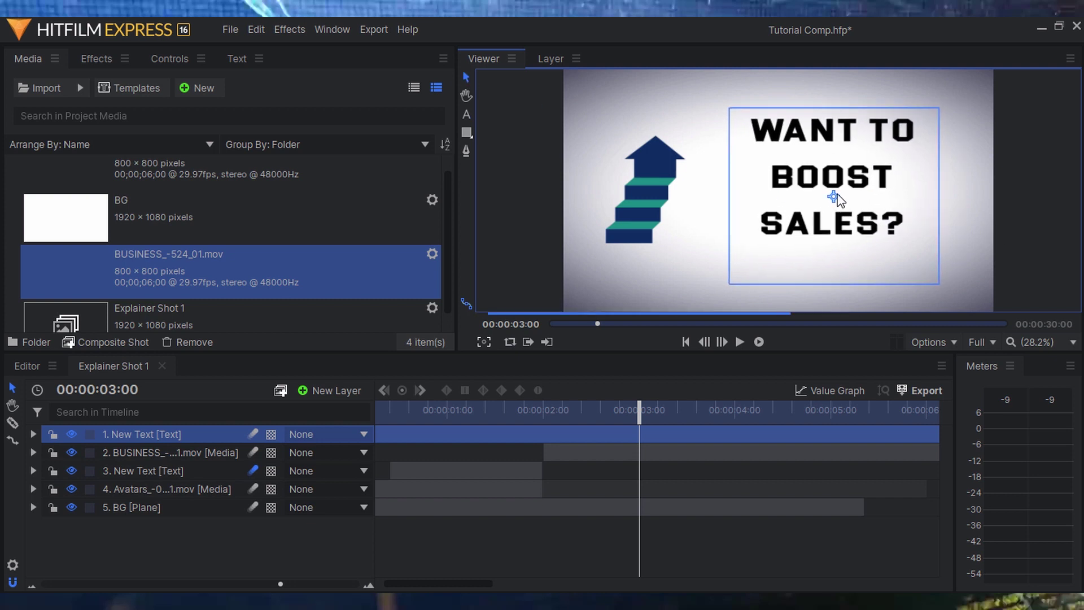
# Shift the new text layer to start at 00:00:02:13, while the arrow animation is finishing.
pyautogui.click(546, 410)
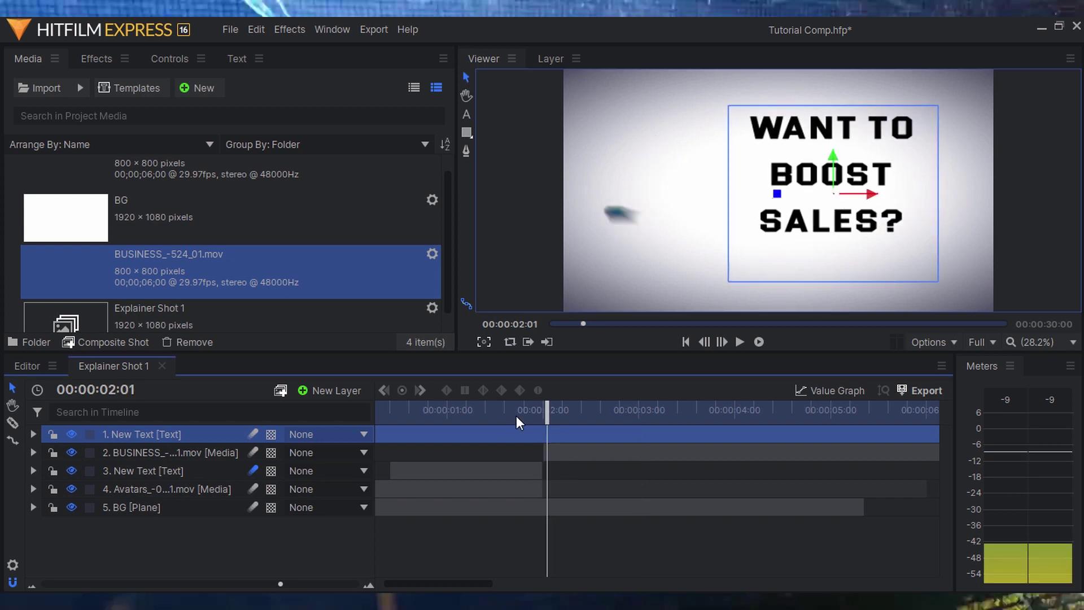
pyautogui.click(727, 346)
pyautogui.click(397, 437)
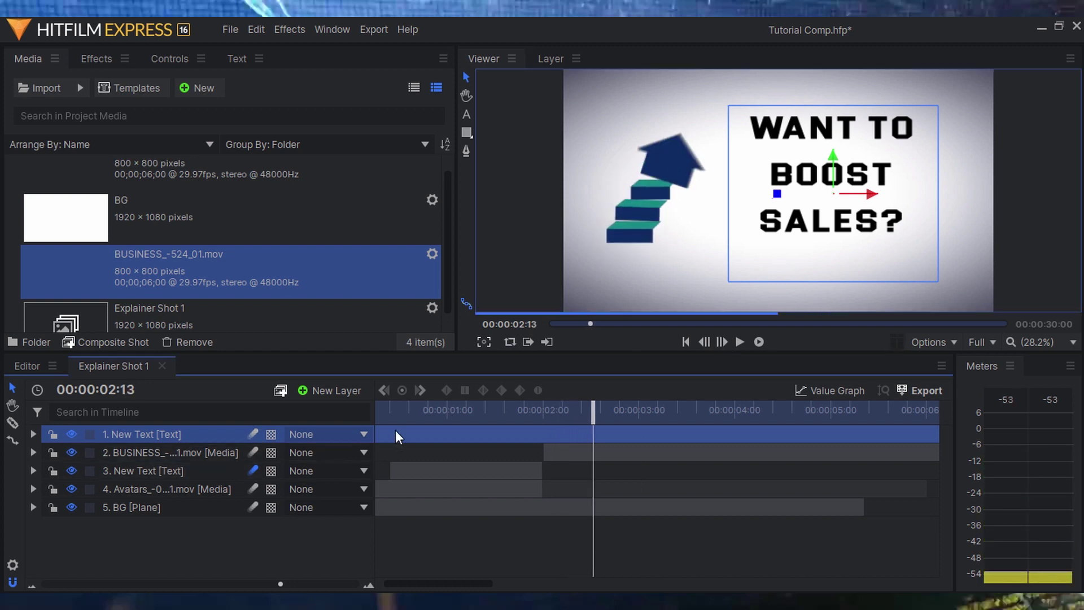
pyautogui.moveTo(614, 429); pyautogui.dragTo(638, 429)
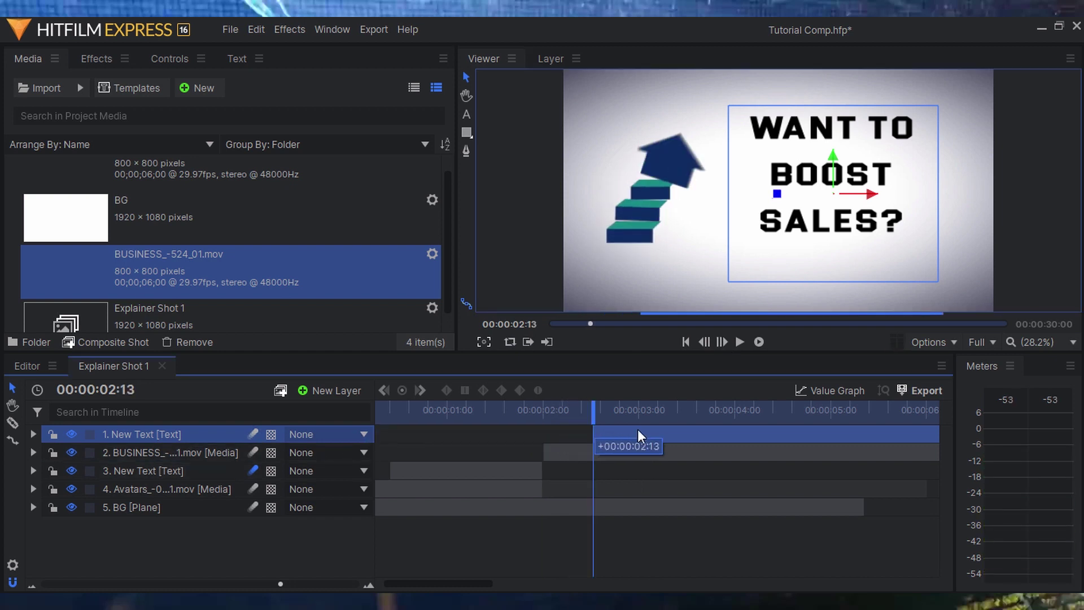
# Enable Position keyframing on the new text layer at 00:00:02:13 and set X to 1408.2, outside the frame's right edge.
pyautogui.click(173, 61)
pyautogui.click(12, 141)
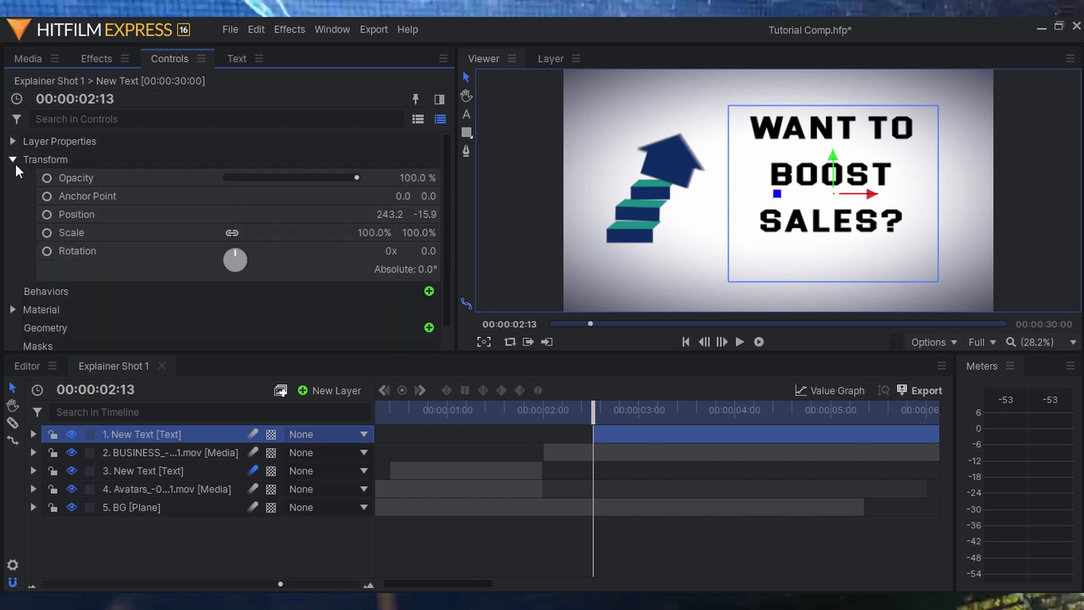
pyautogui.click(47, 216)
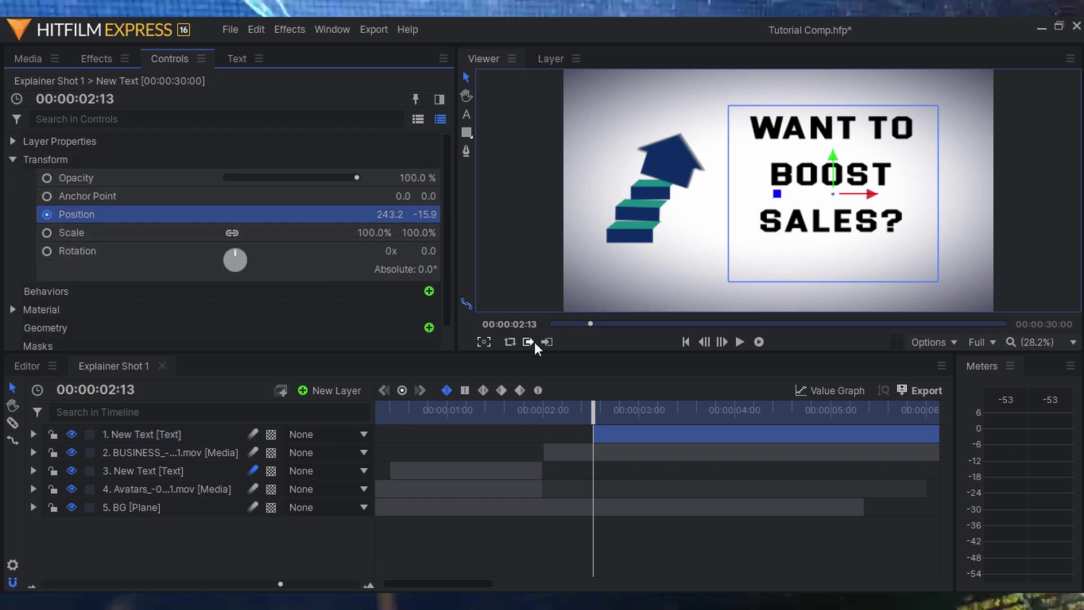
pyautogui.moveTo(378, 221); pyautogui.dragTo(1009, 220)
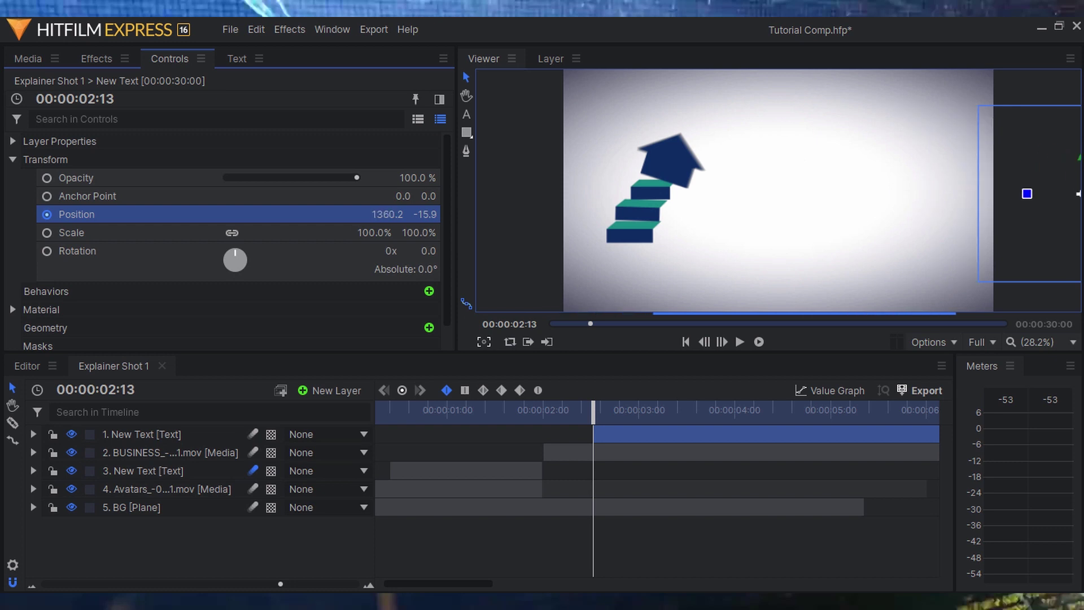
# Keyframe the text layer's X position at 136.2 on 00:00:02:16 and at 295.2 on 00:00:02:18.
pyautogui.click(724, 344)
pyautogui.click(723, 344)
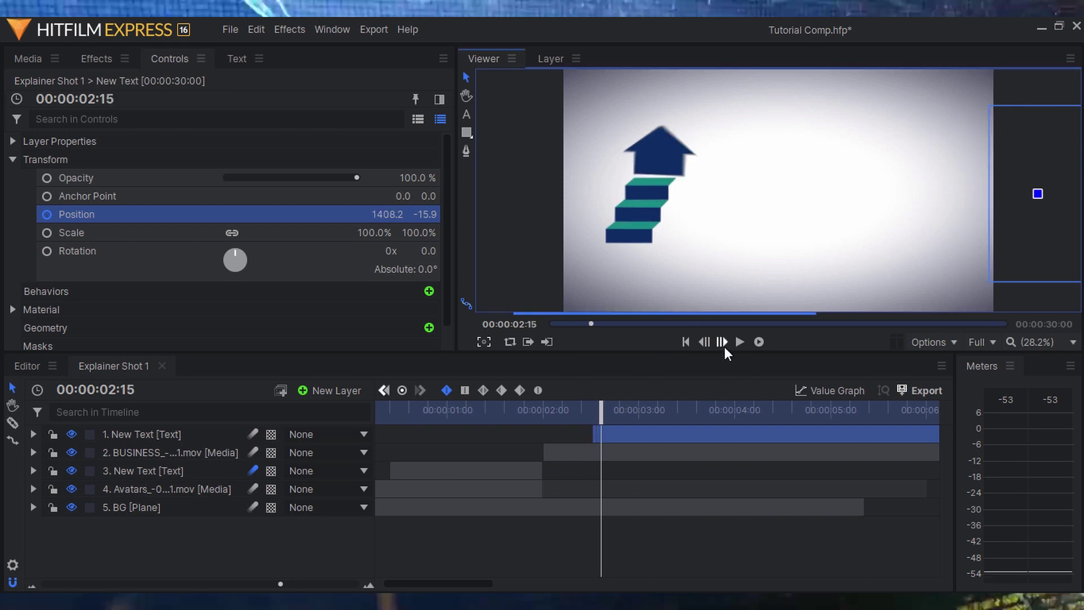
pyautogui.click(724, 345)
pyautogui.moveTo(393, 215); pyautogui.dragTo(12, 215)
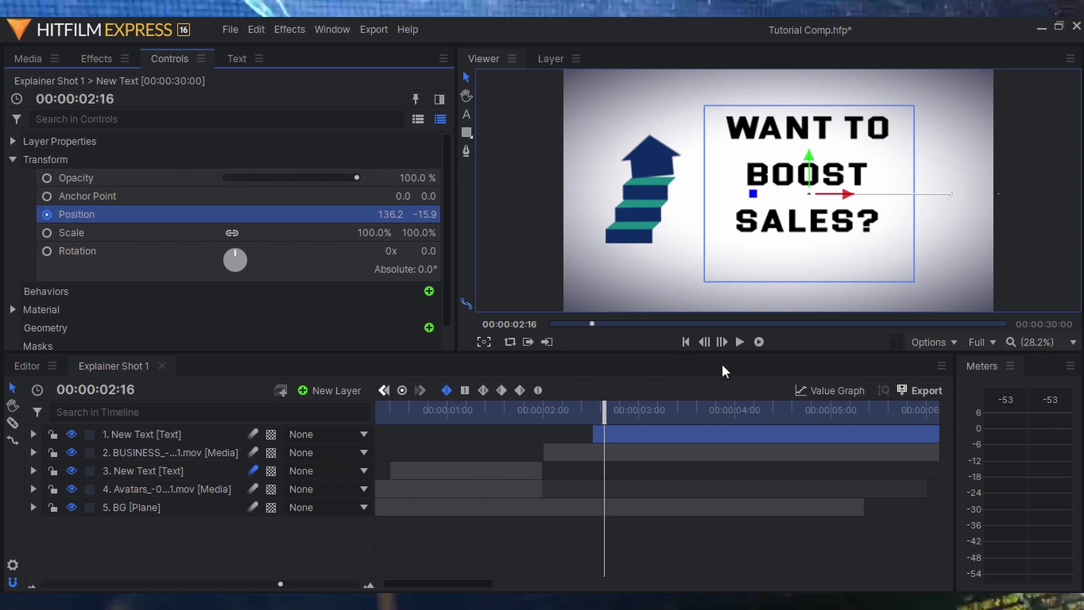
pyautogui.click(724, 341)
pyautogui.click(723, 341)
pyautogui.moveTo(391, 214); pyautogui.dragTo(441, 214)
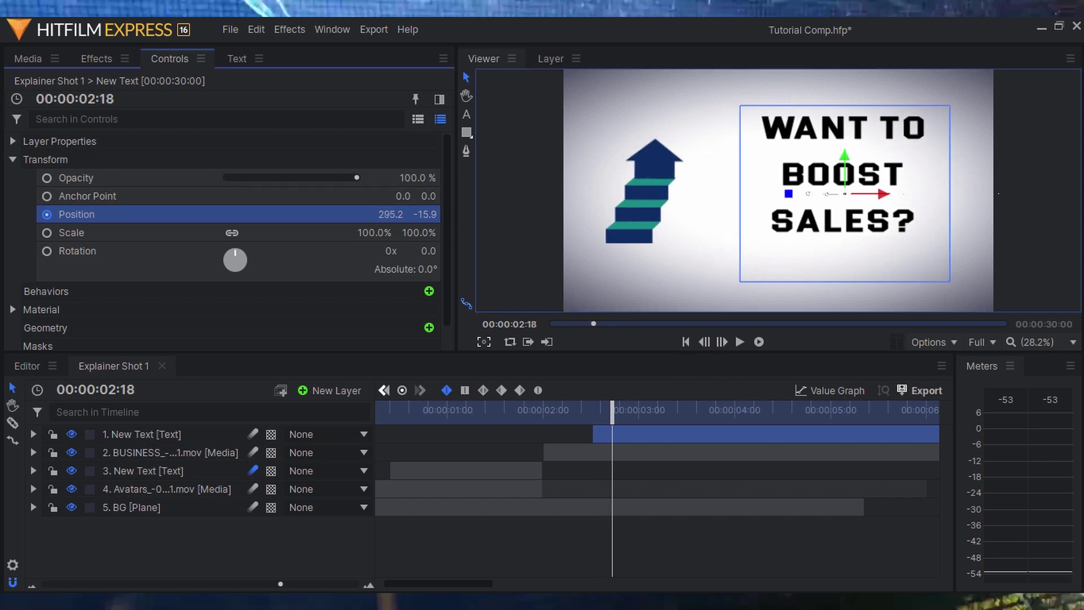
# Enable motion blur on the "WANT TO BOOST SALES?" text layer and preview its slide-in from about 00:00:02:00.
pyautogui.click(260, 434)
pyautogui.moveTo(585, 412)
pyautogui.mouseDown()
pyautogui.moveTo(575, 413)
pyautogui.moveTo(650, 409)
pyautogui.moveTo(538, 409)
pyautogui.mouseUp()
pyautogui.press('space')
# Keyframe the BUSINESS_-524_01.mov layer's Position at 00:00:03:11, and move it up out of the frame by 00:00:03:15.
pyautogui.click(167, 454)
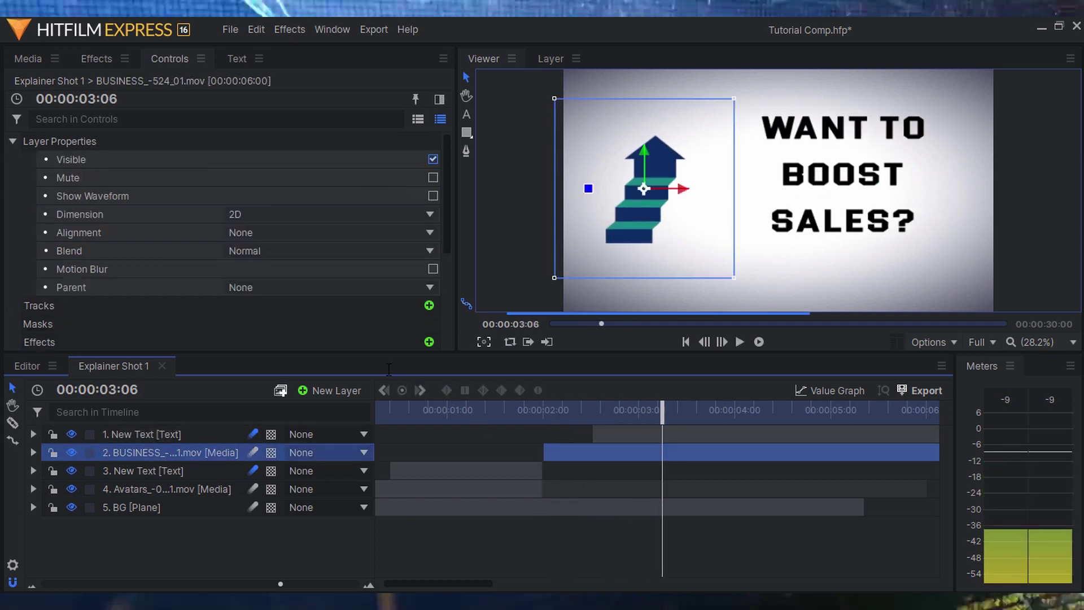
pyautogui.moveTo(678, 413); pyautogui.dragTo(689, 416)
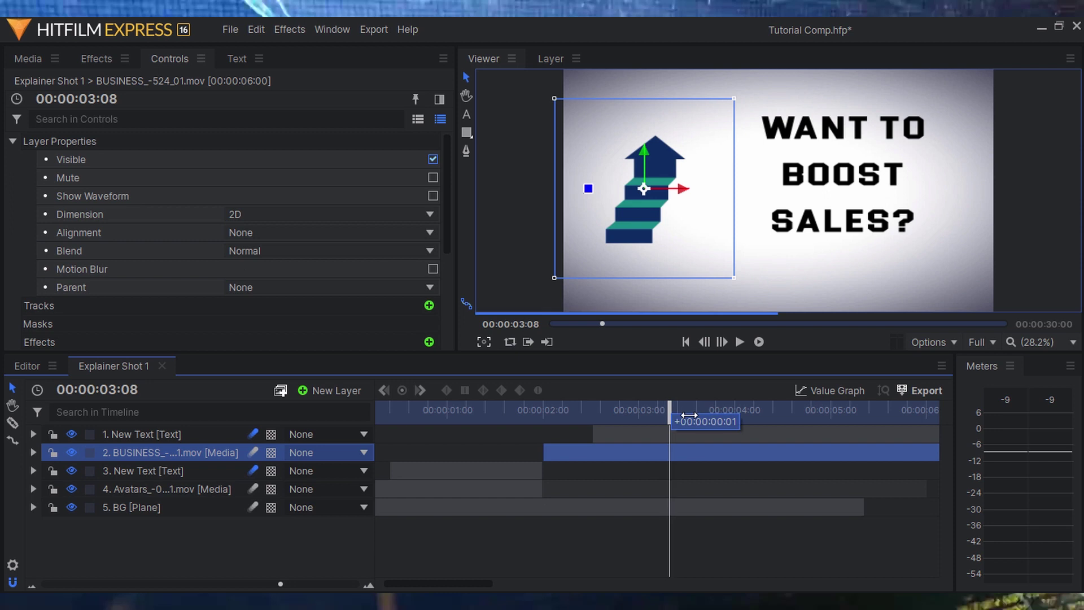
pyautogui.scroll(-3, 26, 301)
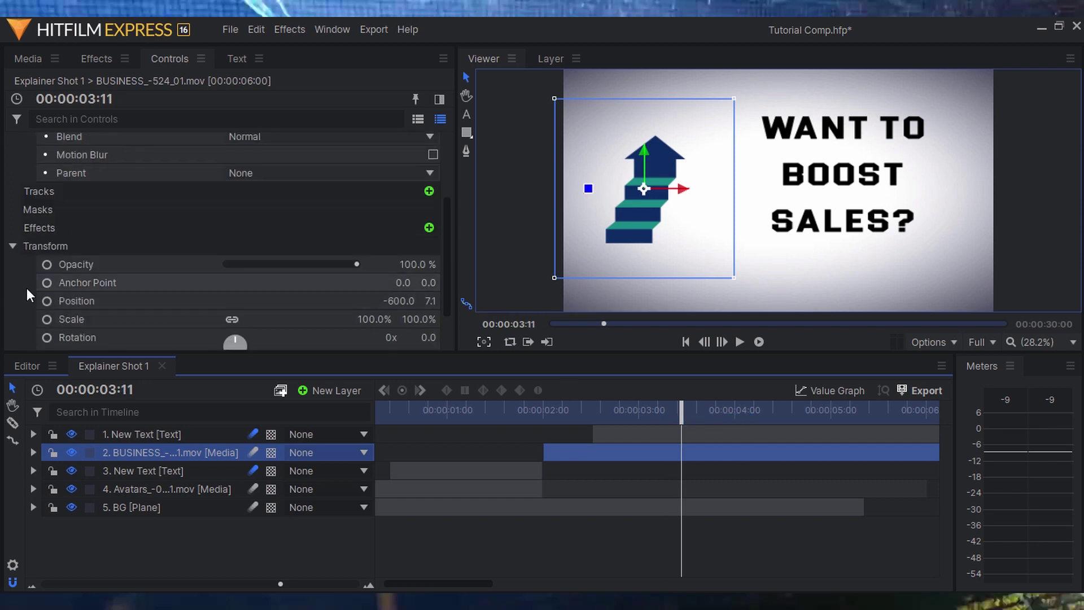
pyautogui.click(47, 301)
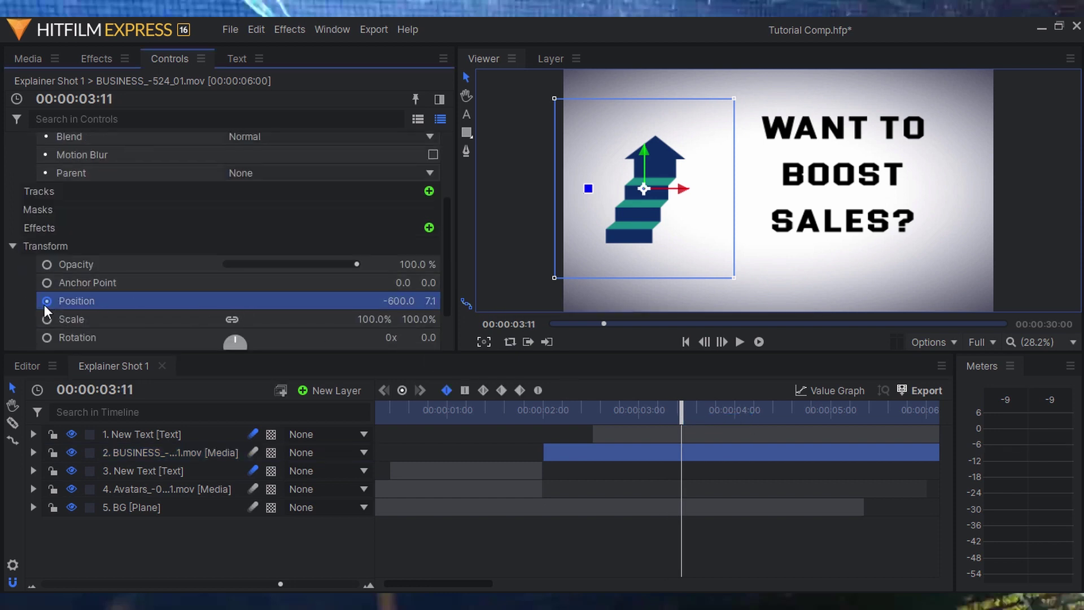
pyautogui.click(722, 342)
pyautogui.click(723, 341)
pyautogui.click(723, 342)
pyautogui.click(723, 341)
pyautogui.moveTo(431, 300); pyautogui.dragTo(460, 298)
# Enable motion blur on the BUSINESS_-524_01.mov layer and preview the second scene from 00:00:02:01.
pyautogui.click(253, 452)
pyautogui.click(545, 415)
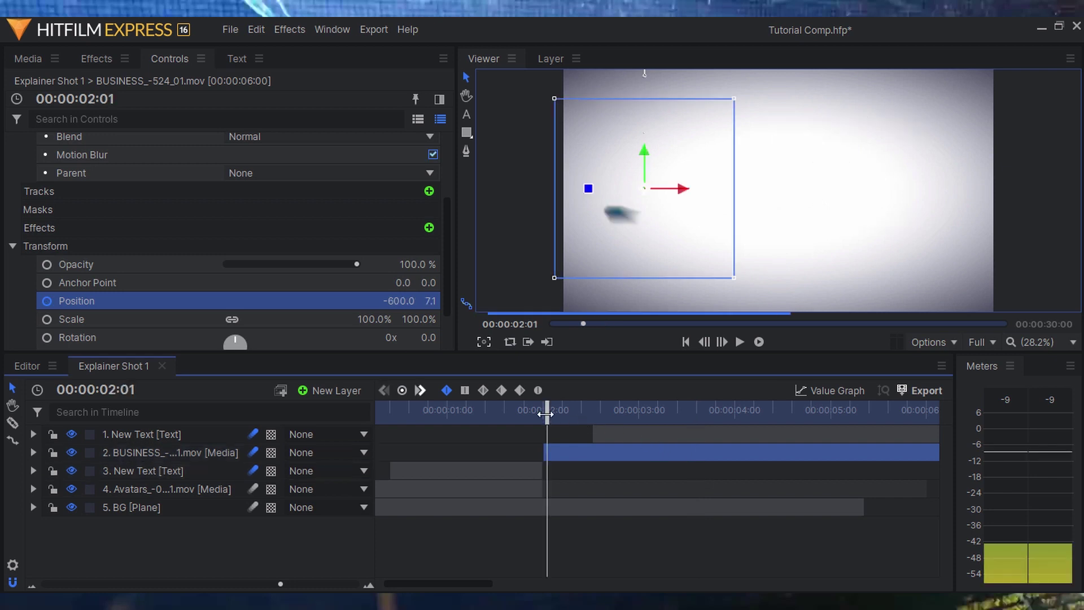
pyautogui.press('space')
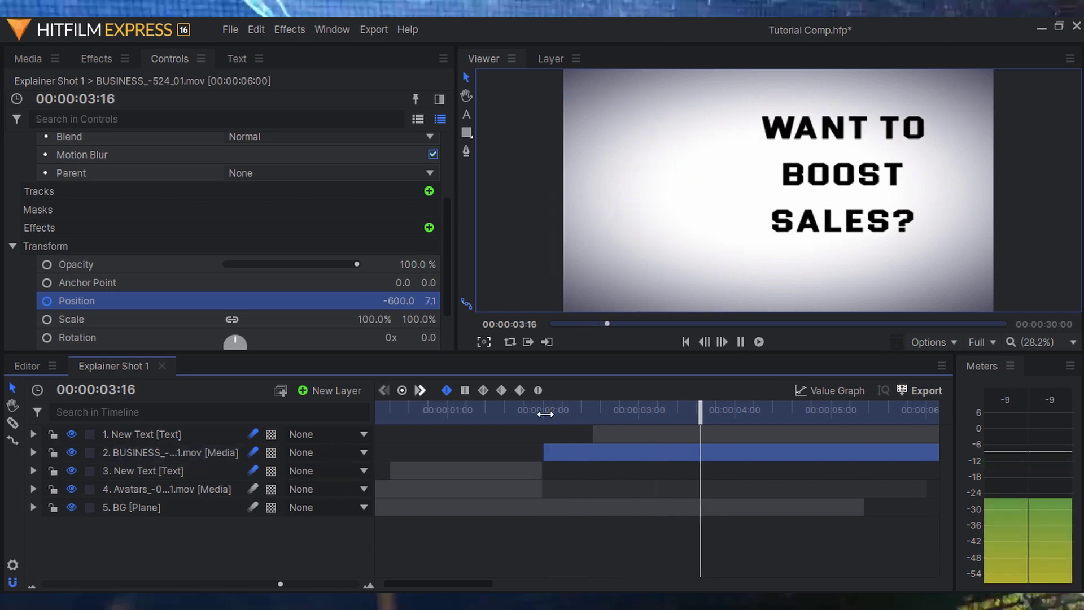
# Import BUSINESS_-538_01.mov from the 16 Business folder and add it as the top layer starting at 00:00:03:15.
pyautogui.moveTo(631, 419); pyautogui.dragTo(695, 418)
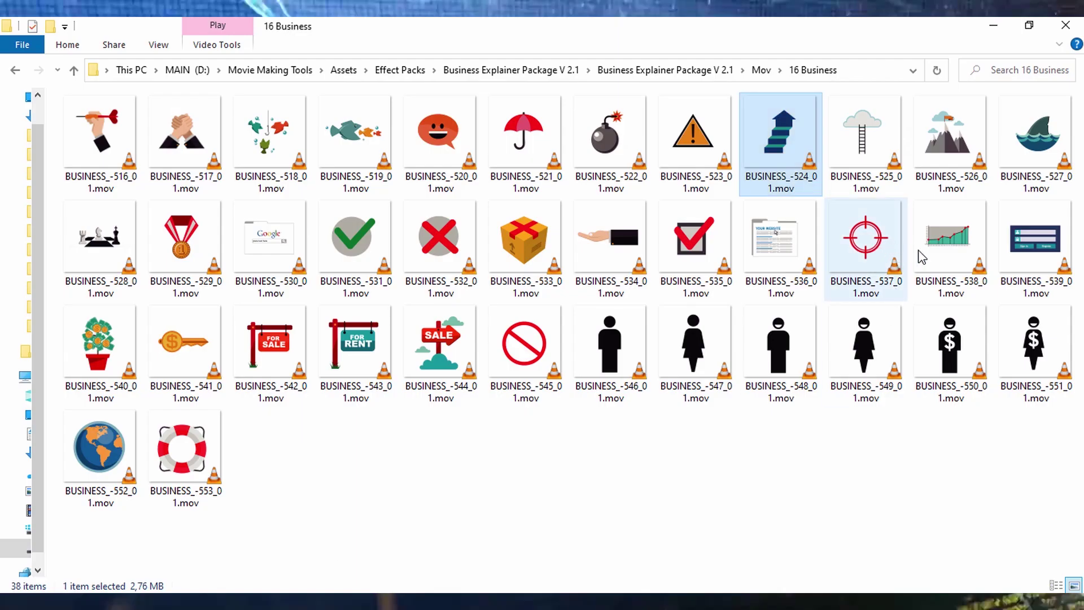
pyautogui.moveTo(921, 257); pyautogui.dragTo(192, 286)
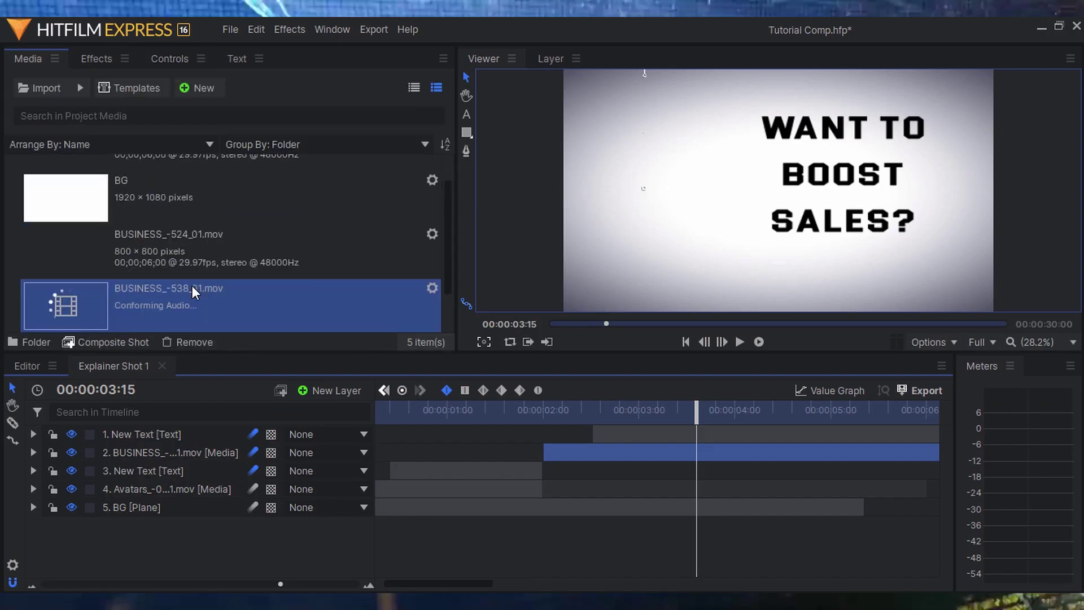
pyautogui.moveTo(90, 312); pyautogui.dragTo(300, 440)
pyautogui.moveTo(421, 435); pyautogui.dragTo(756, 431)
# Scale the BUSINESS_-538_01.mov layer to 161% and move it left of the text, at Position -454.4, 0.0.
pyautogui.click(170, 61)
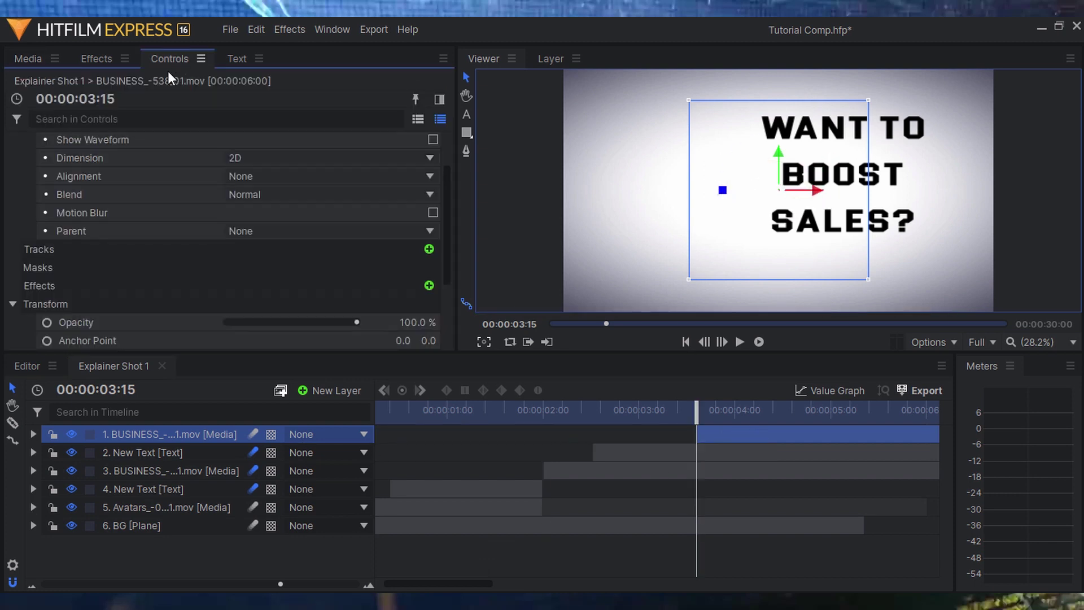
pyautogui.scroll(-3, 363, 285)
pyautogui.click(310, 264)
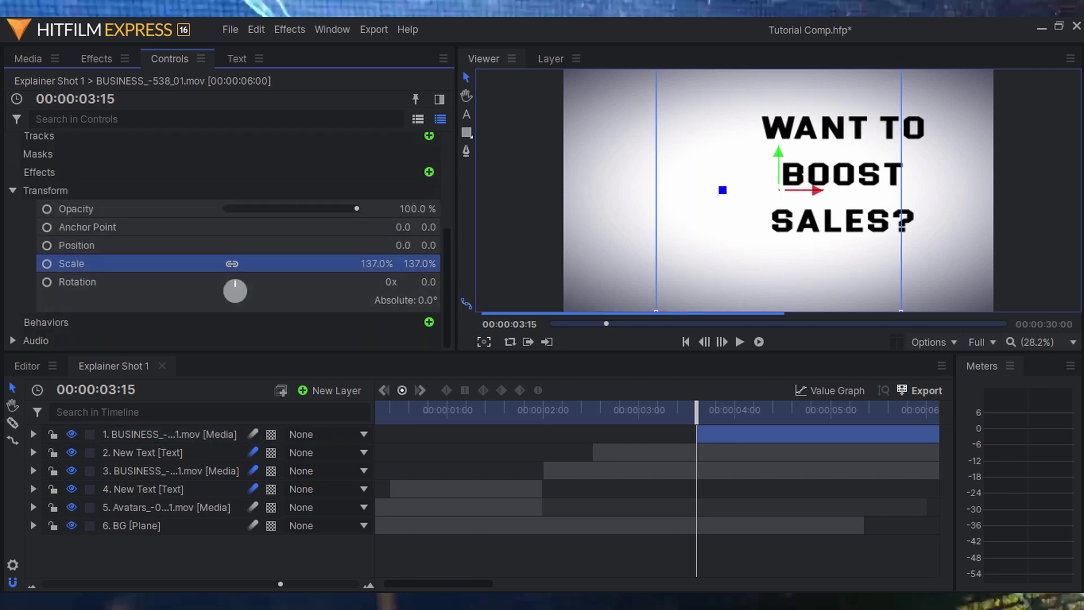
pyautogui.press('space')
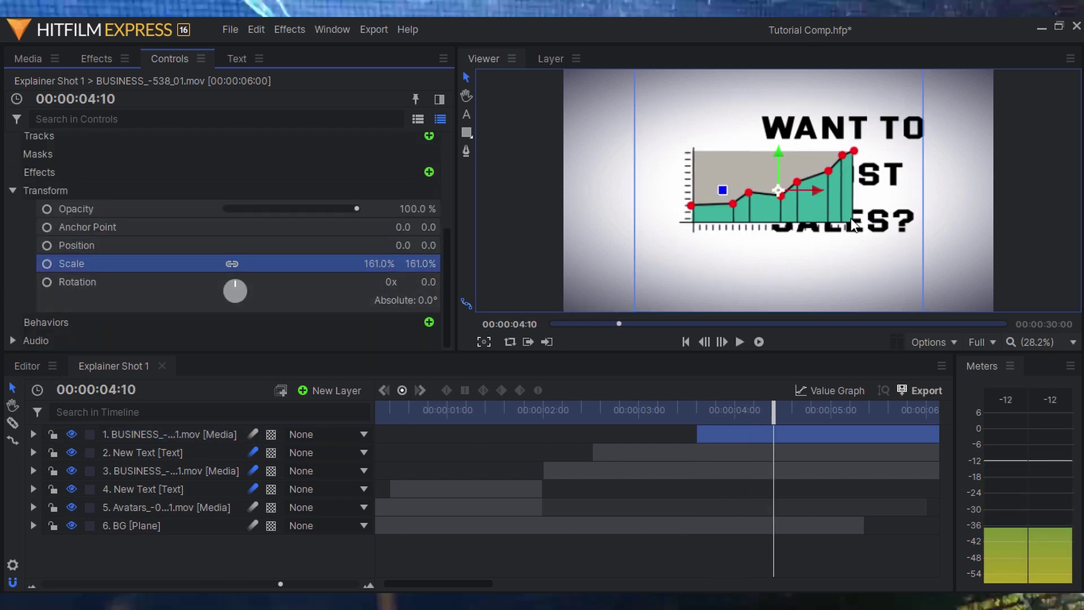
pyautogui.moveTo(816, 192); pyautogui.dragTo(734, 286)
# Shift the chart layer about three frames earlier so it overlaps the end of the arrow's exit.
pyautogui.click(693, 409)
pyautogui.moveTo(731, 435); pyautogui.dragTo(721, 433)
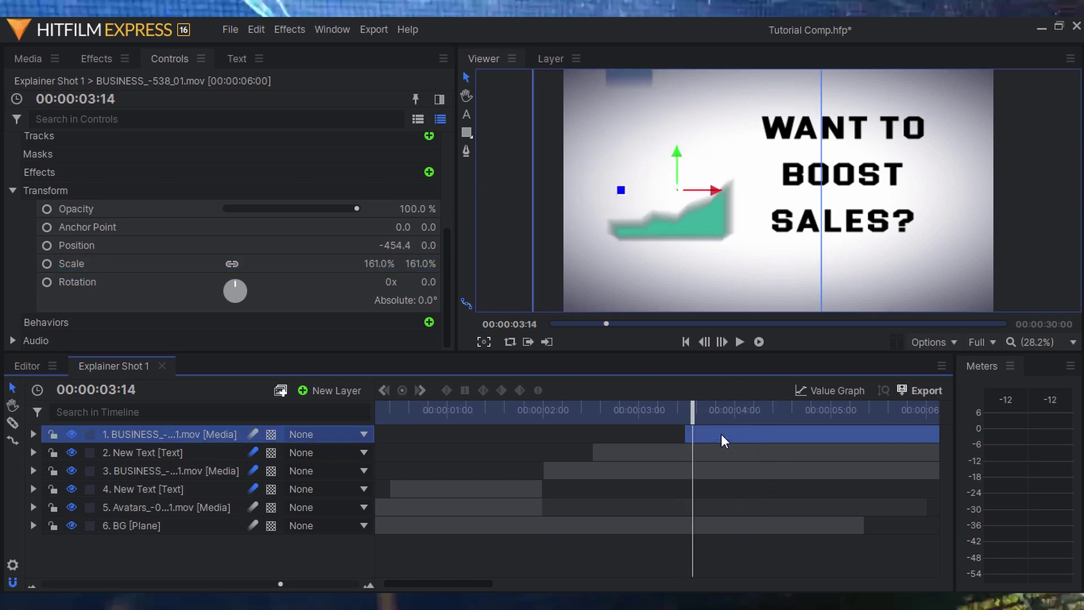
pyautogui.click(669, 410)
# Play the shot from the start to review both scenes, and step through the chart section frame by frame.
pyautogui.click(447, 411)
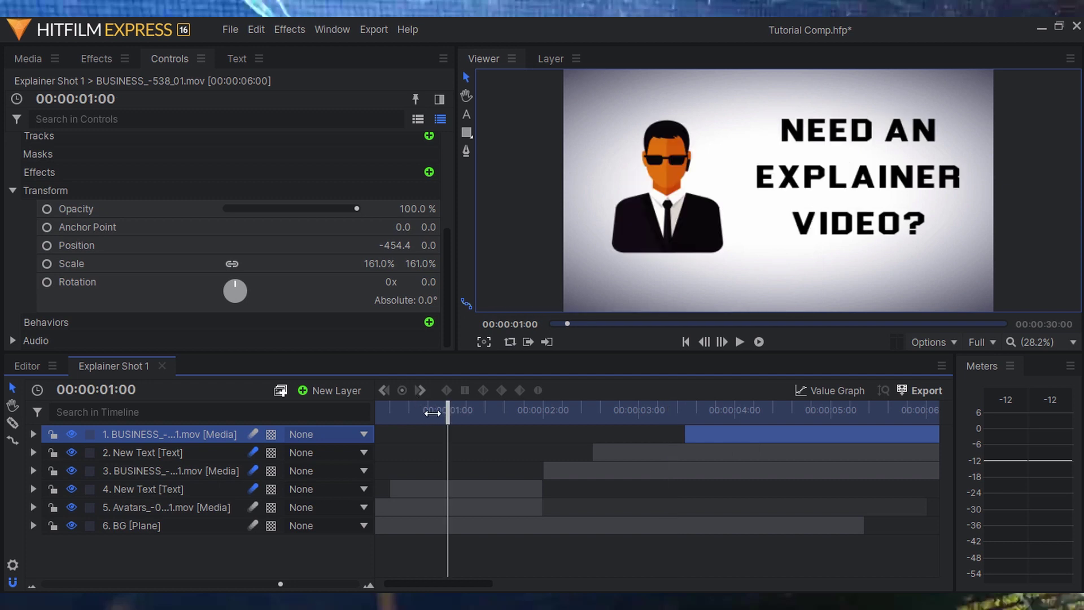
pyautogui.moveTo(433, 413); pyautogui.dragTo(330, 408)
pyautogui.press('space')
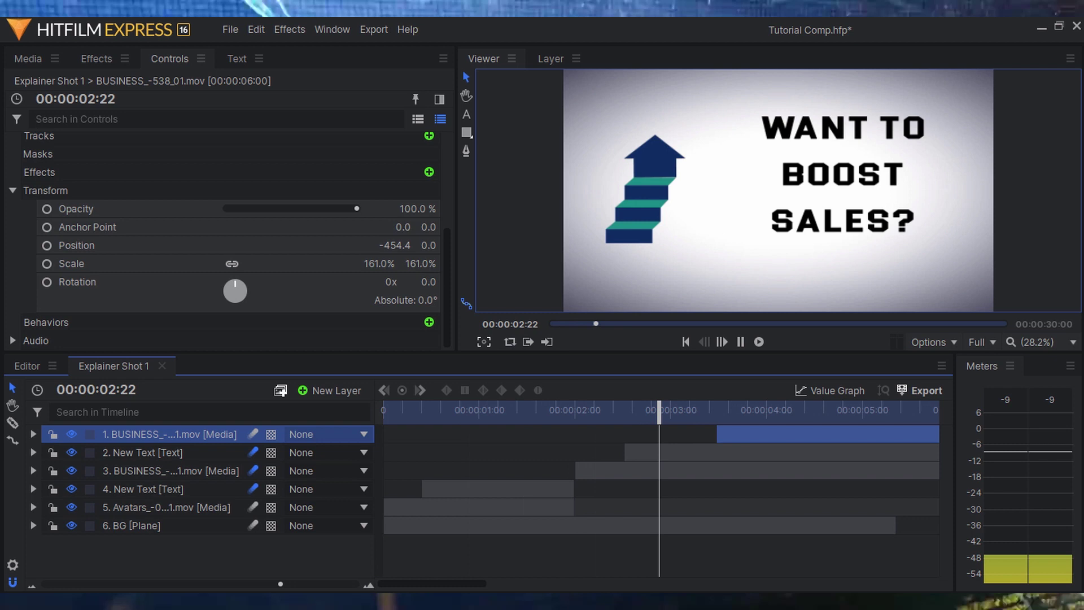
pyautogui.press('space')
pyautogui.press('Right')
pyautogui.press('Right')
pyautogui.press('Right')
pyautogui.press('Right')
pyautogui.press('Right')
pyautogui.press('Right')
pyautogui.press('Right')
pyautogui.press('Right')
pyautogui.press('Right')
pyautogui.press('Right')
pyautogui.press('Right')
pyautogui.press('Right')
pyautogui.press('Right')
pyautogui.press('Right')
pyautogui.press('Right')
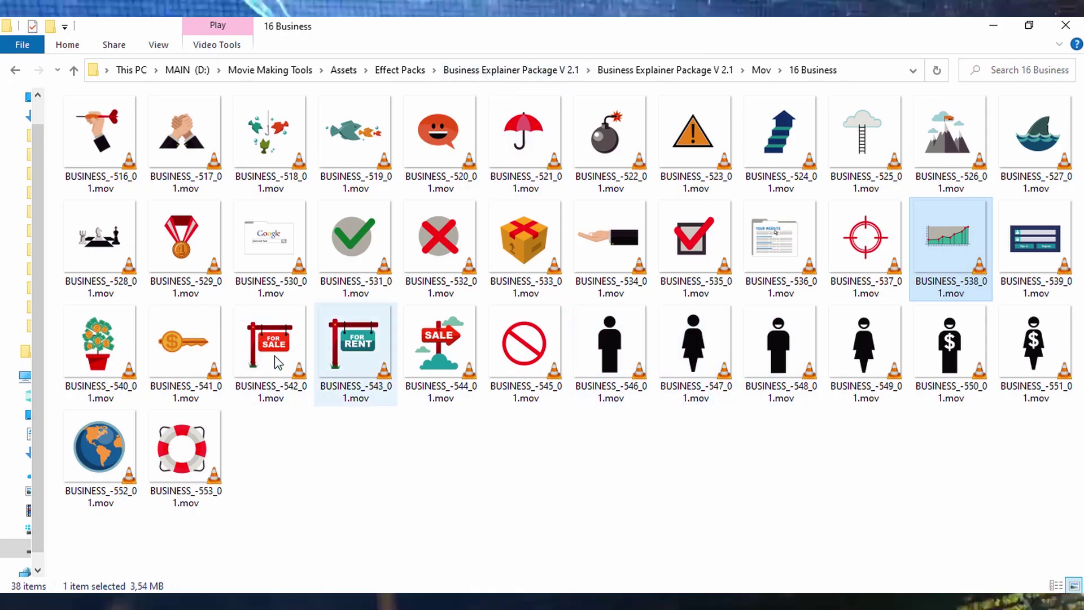
# Browse the 05 Websites and 06 Hands clips in the Business Explainer Package's Mov folder and examine the available animated graphics.
pyautogui.click(649, 66)
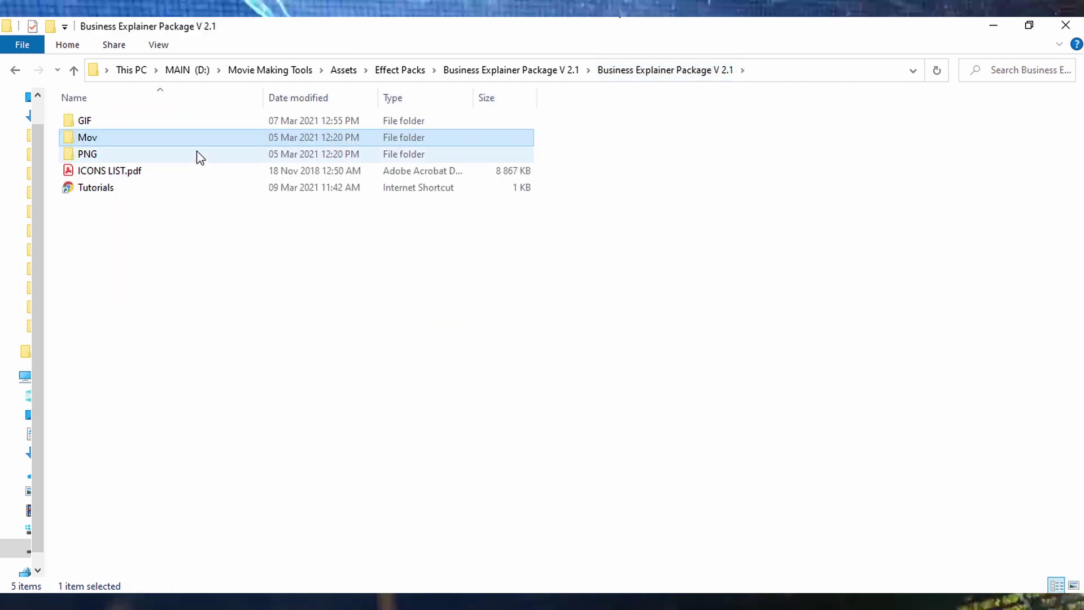
pyautogui.doubleClick(127, 135)
pyautogui.click(136, 156)
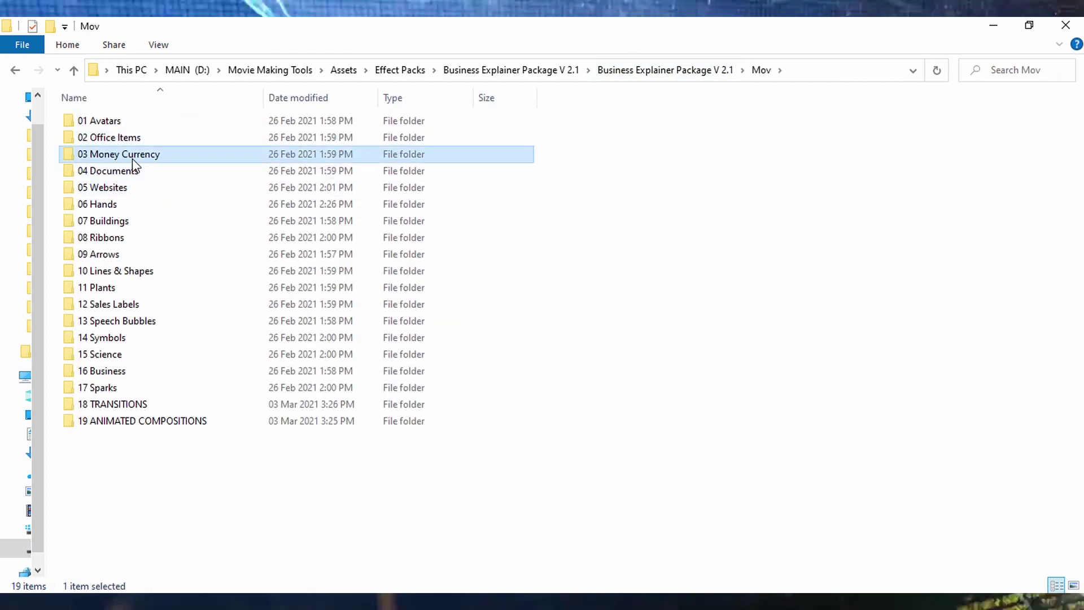
pyautogui.click(127, 173)
pyautogui.doubleClick(125, 187)
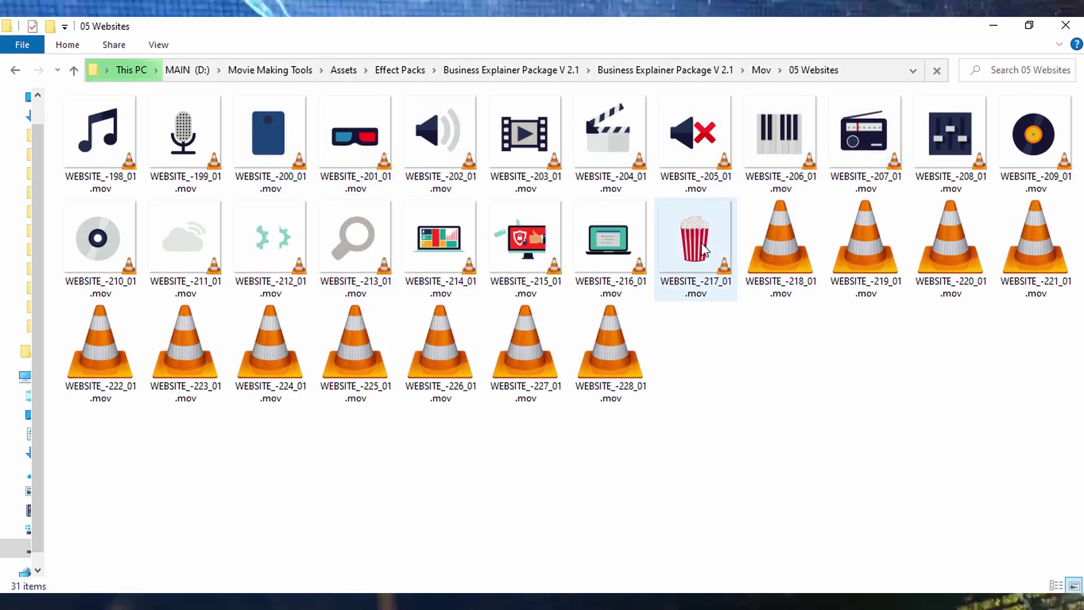
pyautogui.click(760, 72)
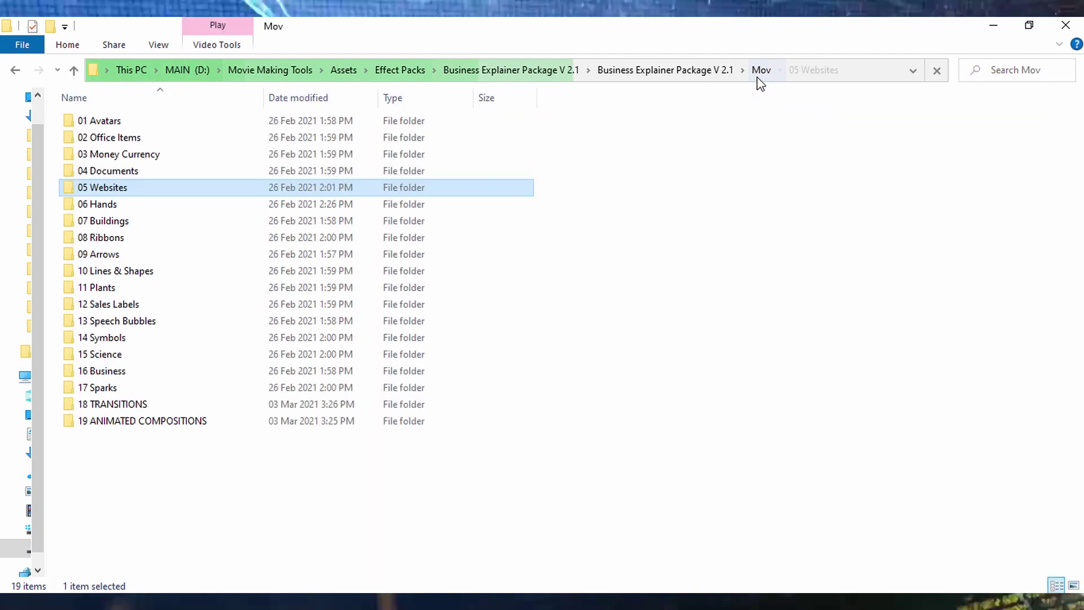
pyautogui.click(91, 206)
pyautogui.doubleClick(90, 205)
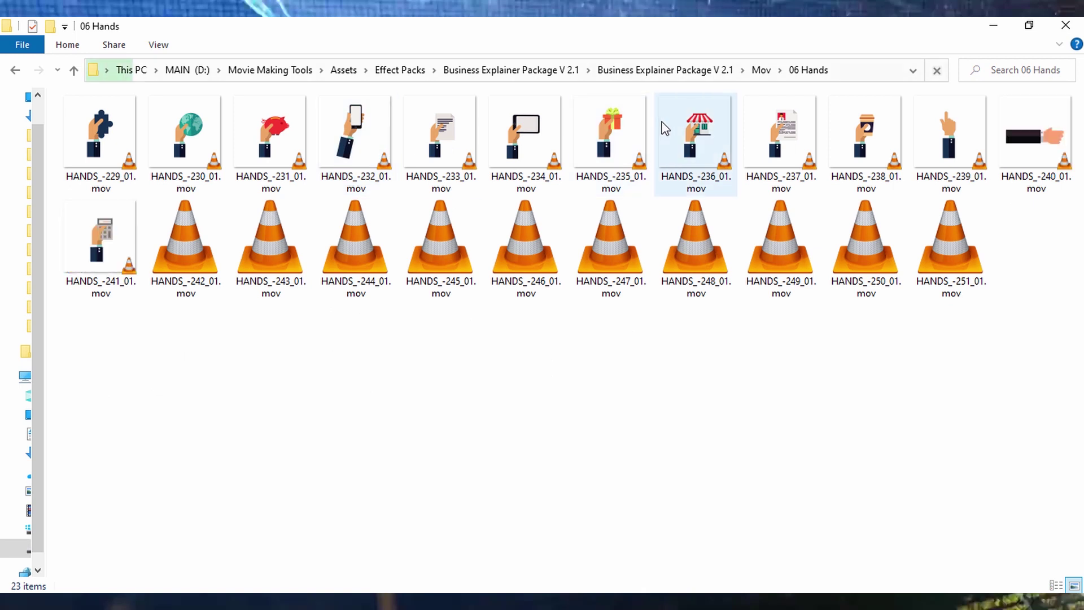
pyautogui.click(759, 70)
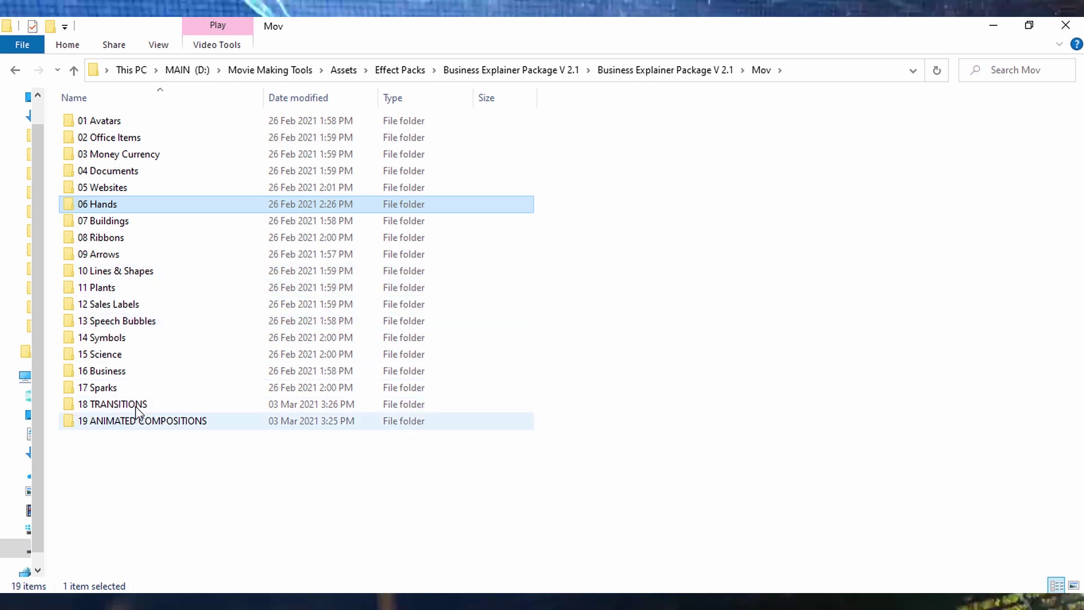
# Look through the package's PNG folder and then its GIF folder to examine their category subfolders.
pyautogui.click(680, 70)
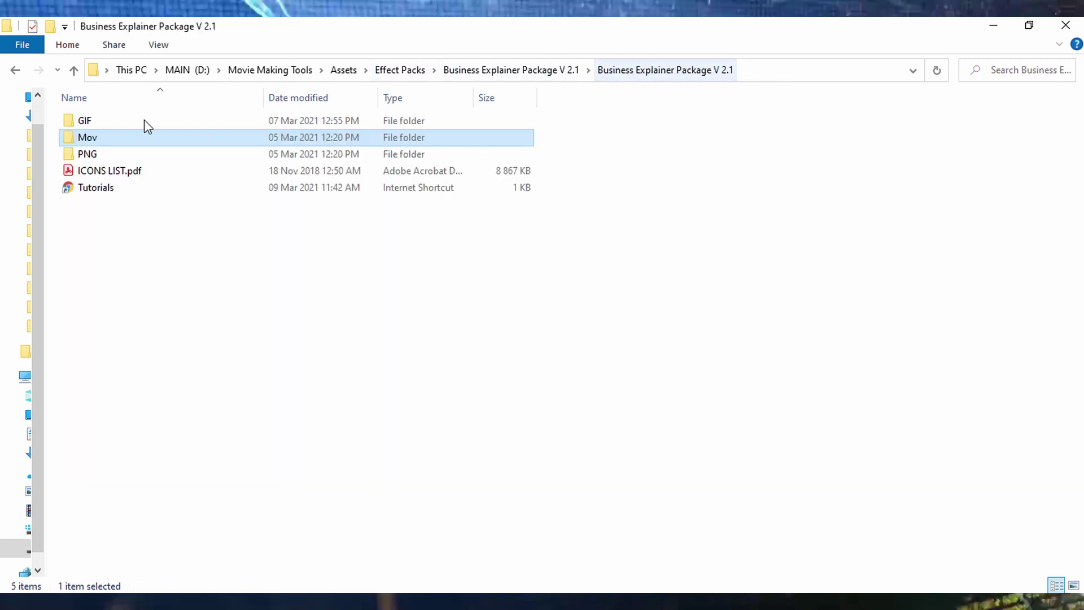
pyautogui.doubleClick(94, 157)
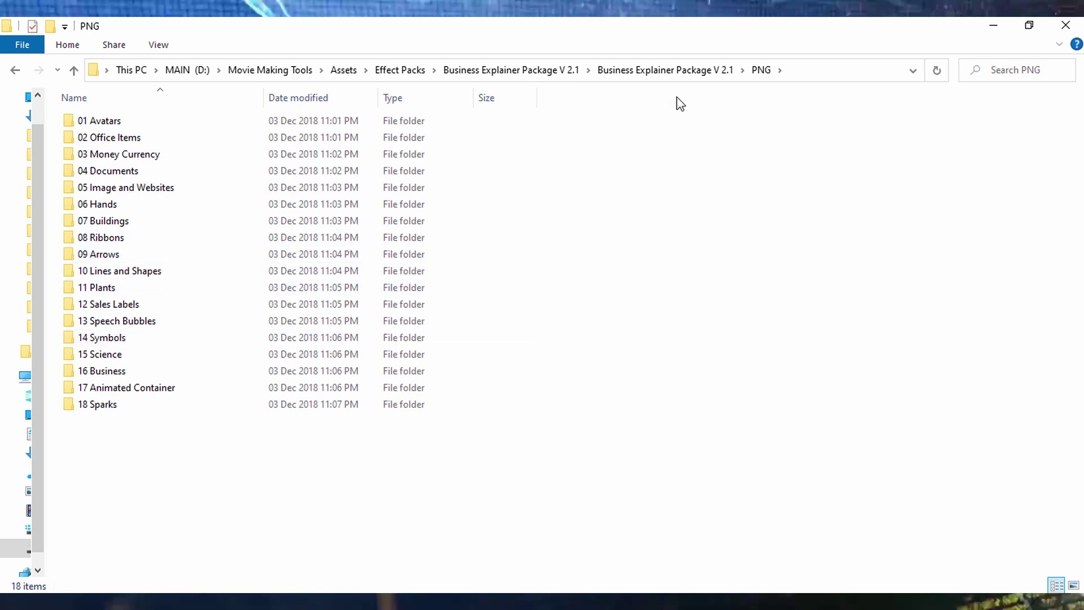
pyautogui.click(655, 70)
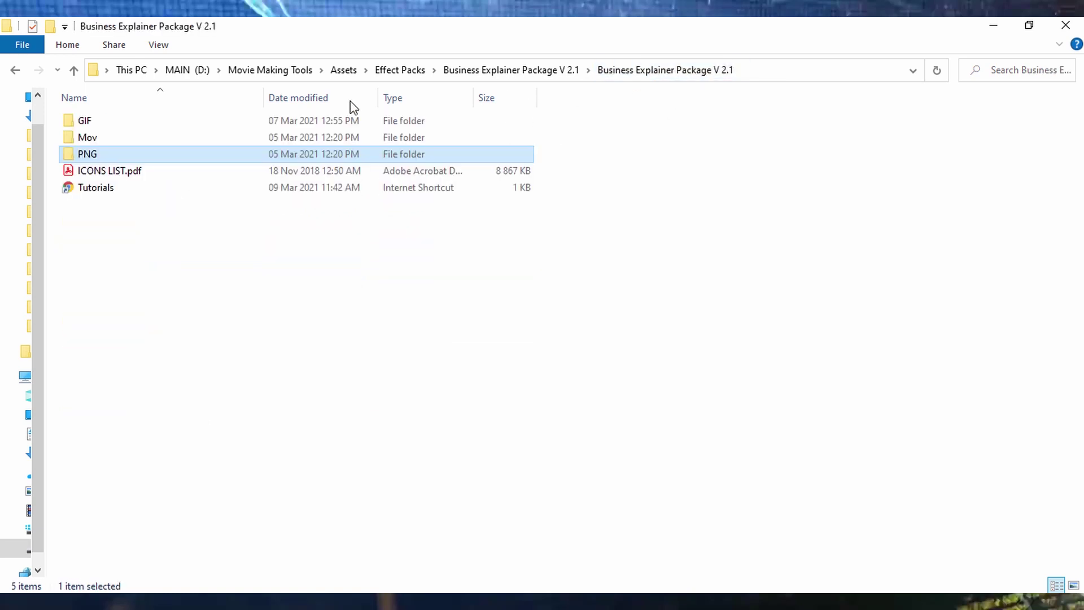
pyautogui.doubleClick(90, 122)
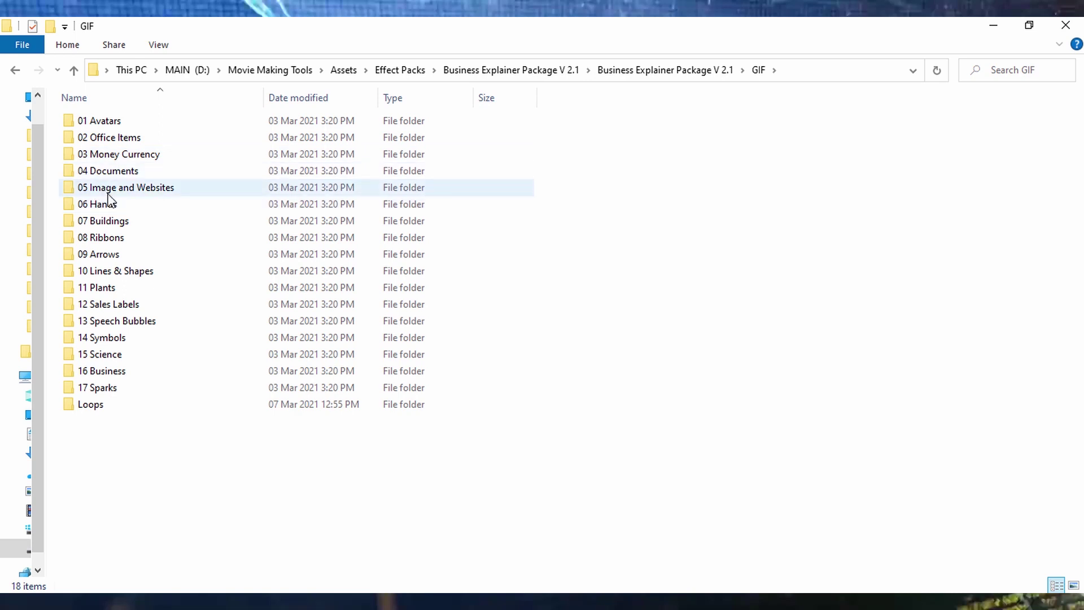